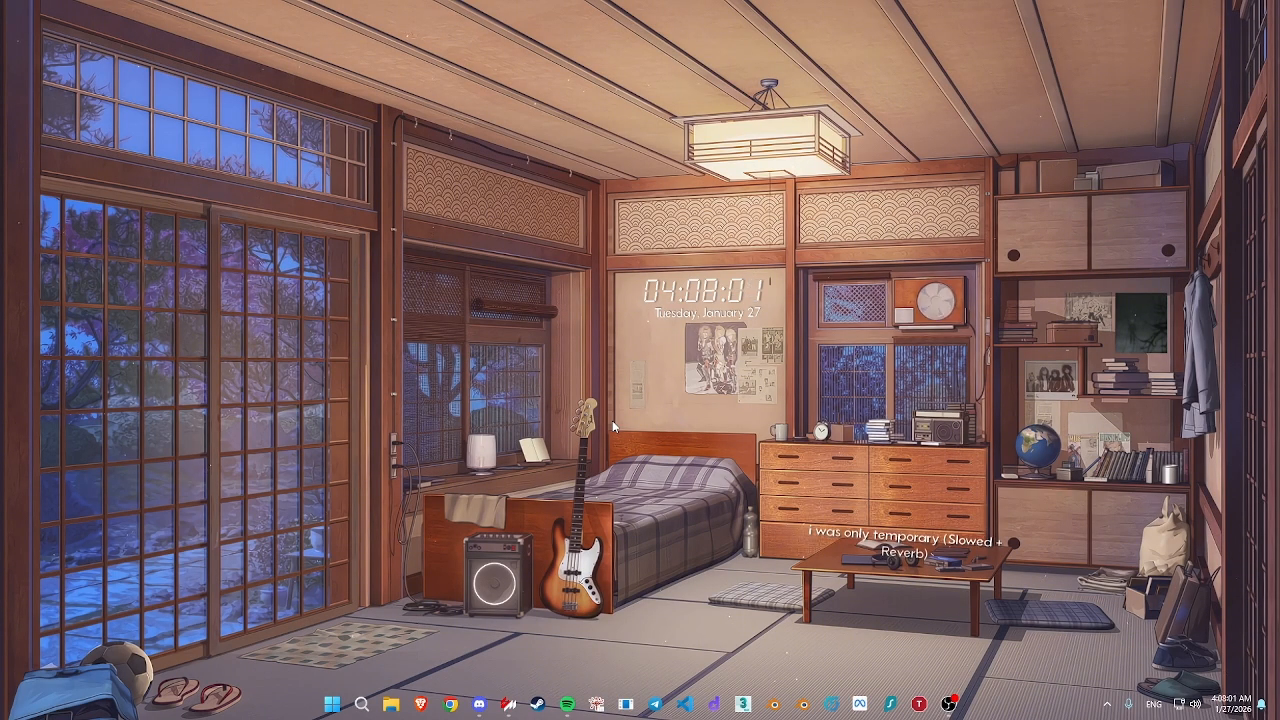
# Switch to the BMW M240i showroom viewer, inspect the rear taillight and unpack the car's LOD KN5 model
pyautogui.click(509, 704)
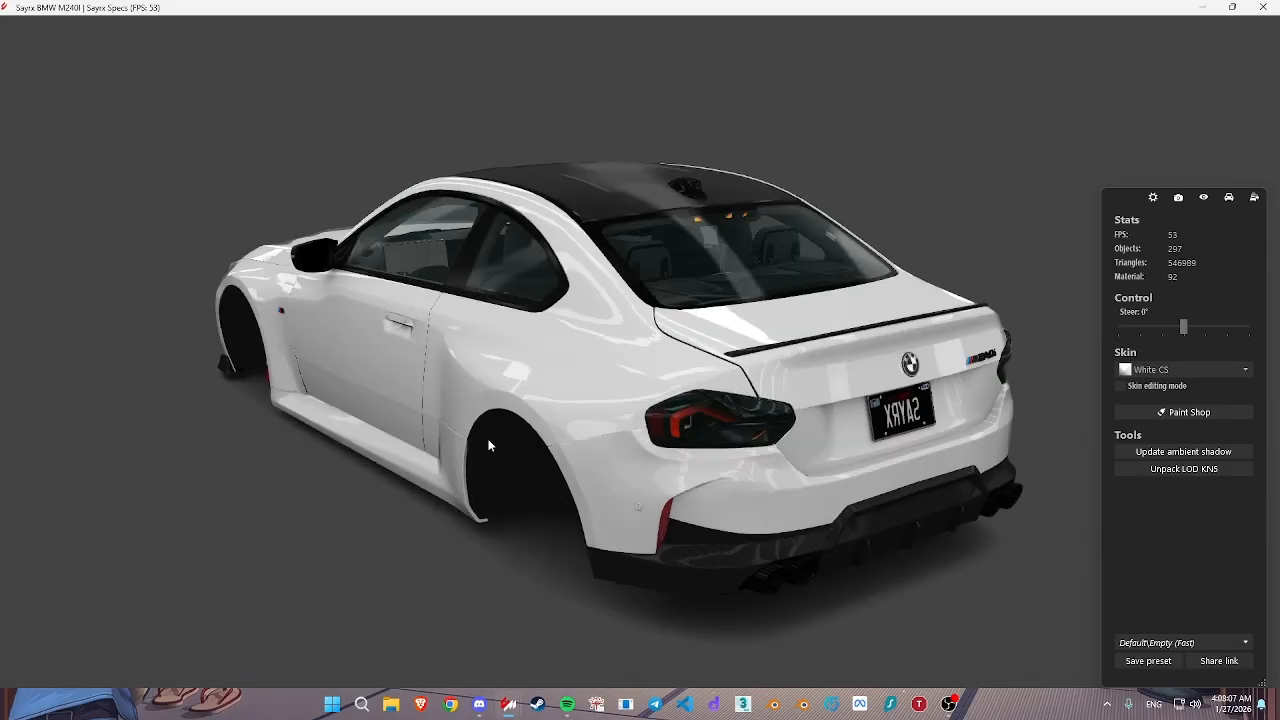
pyautogui.scroll(5, 657, 352)
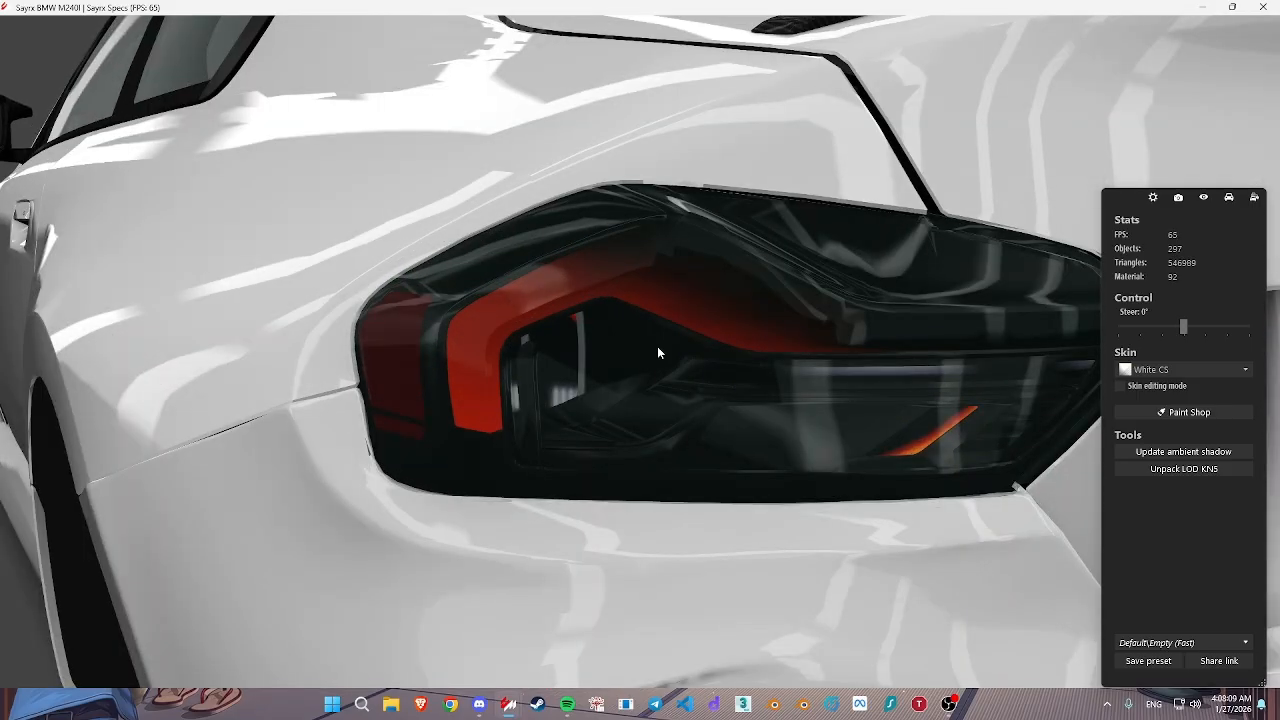
pyautogui.click(698, 319)
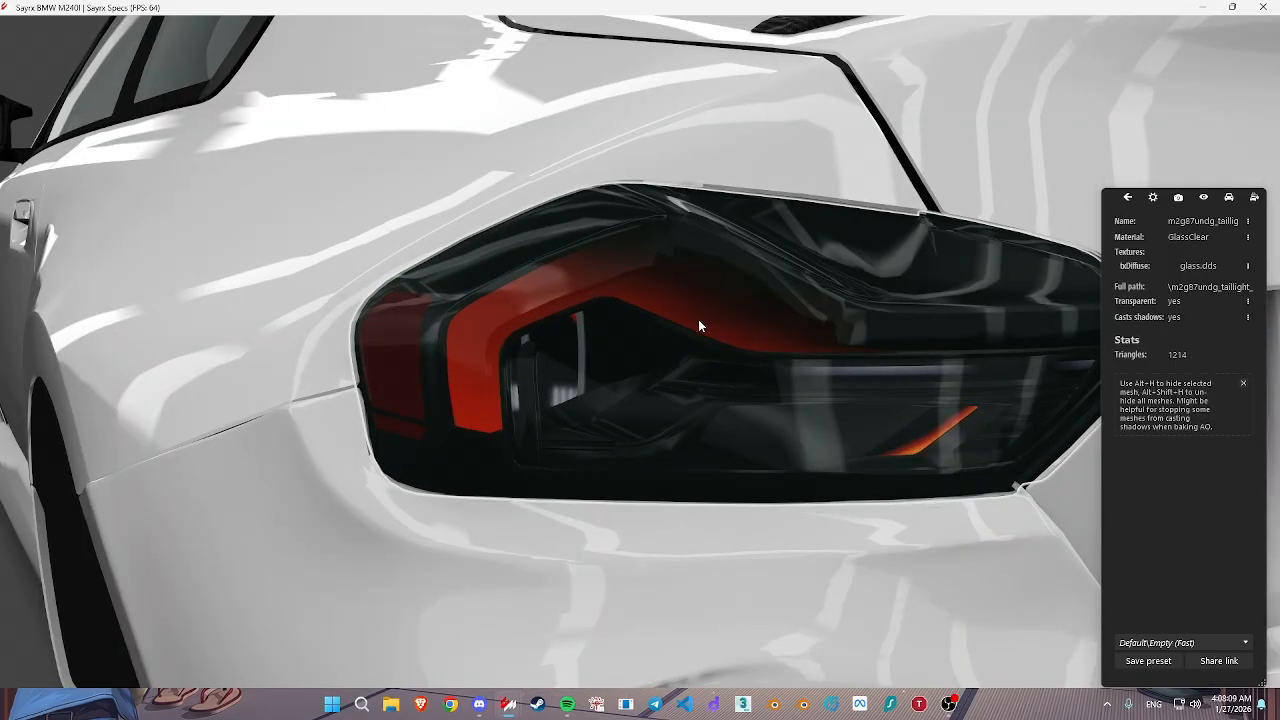
pyautogui.click(1127, 198)
pyautogui.scroll(-5, 880, 310)
pyautogui.moveTo(700, 350); pyautogui.dragTo(925, 502)
pyautogui.click(1177, 469)
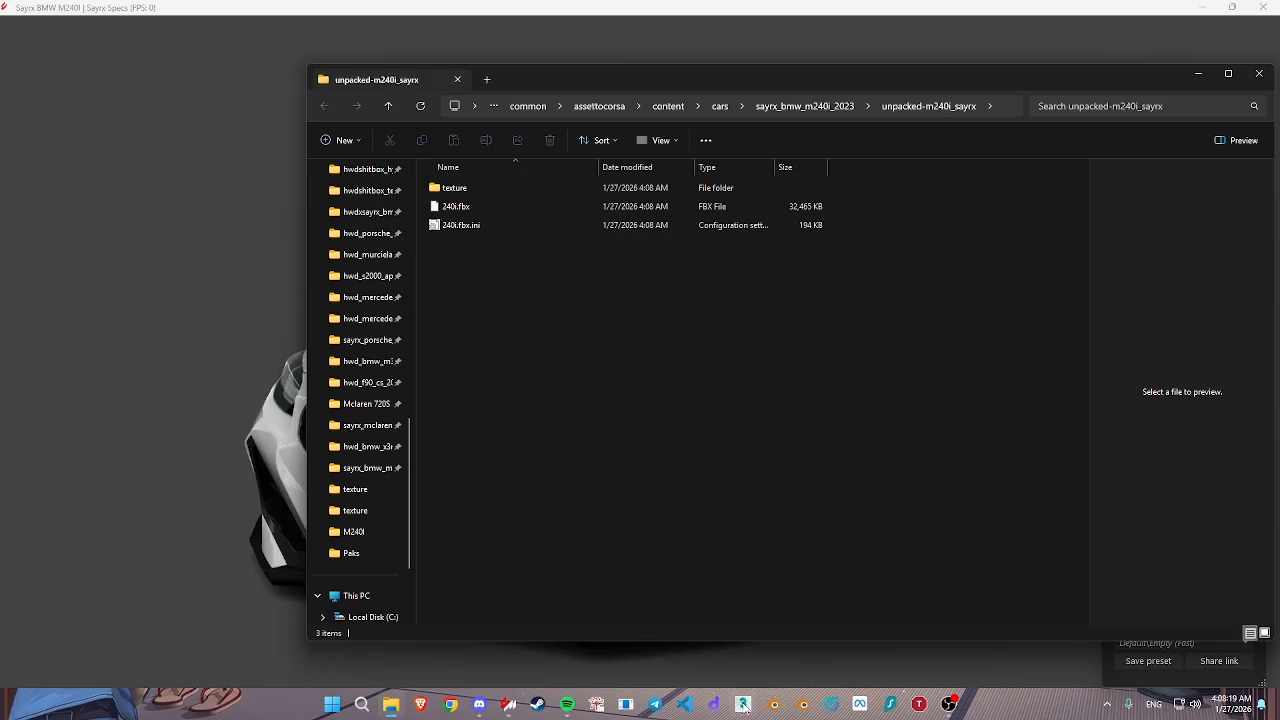
# Switch to 3ds Max, hide the left taillight's glass and select the light strip behind it
pyautogui.click(743, 705)
pyautogui.moveTo(492, 284); pyautogui.dragTo(470, 204)
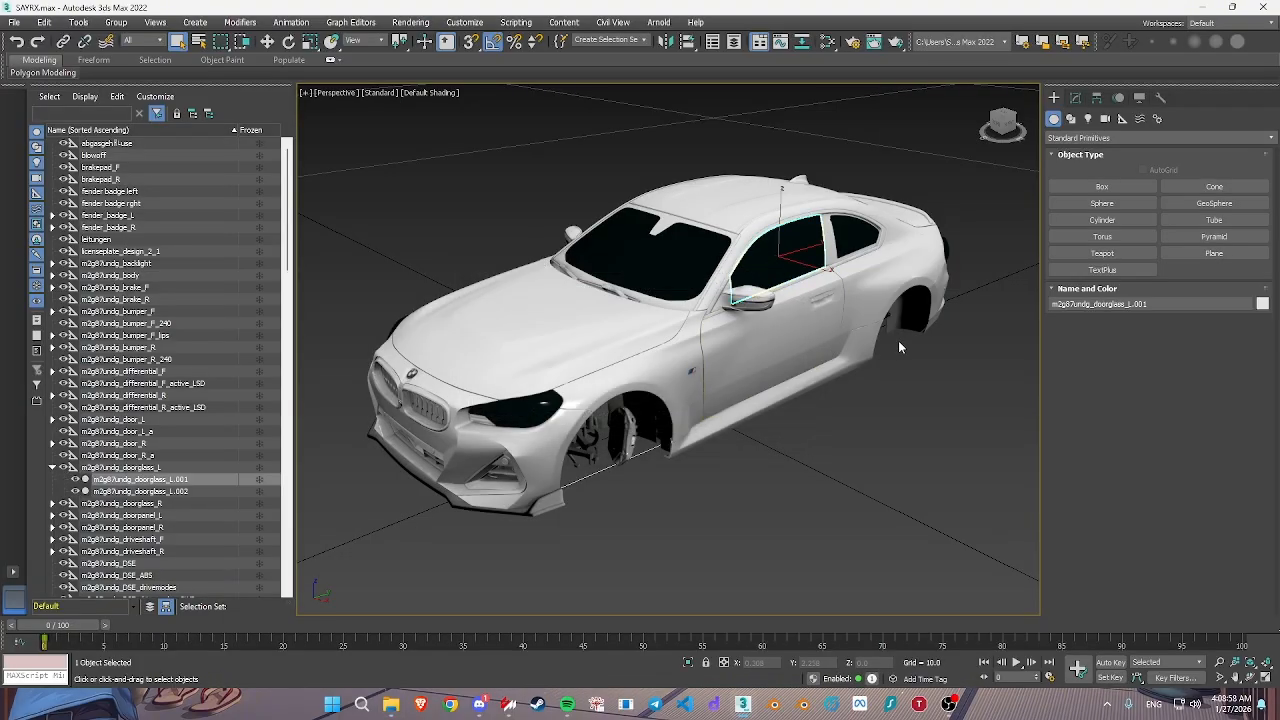
pyautogui.press('w')
pyautogui.keyDown('alt'); pyautogui.moveTo(898, 342); pyautogui.dragTo(518, 328, button='middle'); pyautogui.keyUp('alt')
pyautogui.scroll(3, 718, 376)
pyautogui.click(721, 368)
pyautogui.scroll(2, 728, 366)
pyautogui.rightClick(739, 361)
pyautogui.keyDown('alt'); pyautogui.moveTo(775, 362); pyautogui.dragTo(629, 342, button='middle'); pyautogui.keyUp('alt')
pyautogui.click(770, 316)
pyautogui.click(703, 355)
pyautogui.scroll(2, 622, 341)
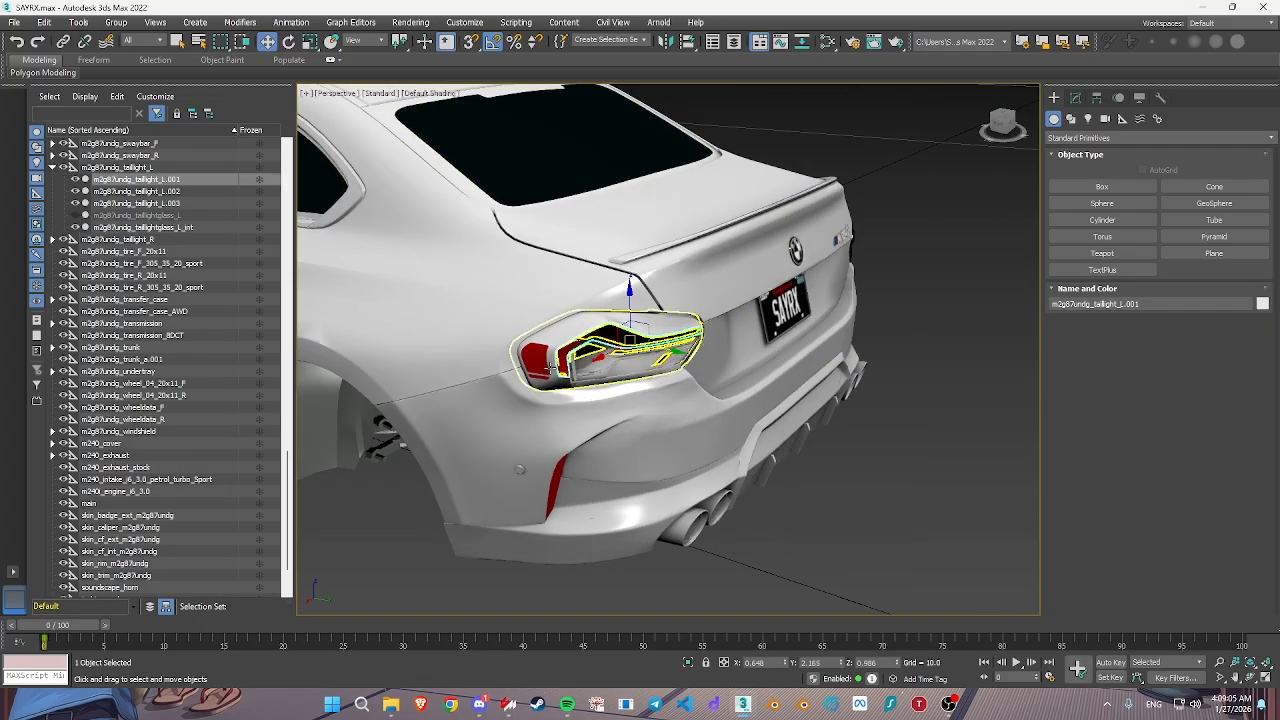
# Pull the left taillight's light strip out of its housing along Y and undo the move
pyautogui.keyDown('alt'); pyautogui.moveTo(709, 376); pyautogui.dragTo(718, 322, button='middle'); pyautogui.keyUp('alt')
pyautogui.scroll(2, 662, 327)
pyautogui.scroll(2, 707, 320)
pyautogui.scroll(-3, 707, 320)
pyautogui.moveTo(721, 306); pyautogui.dragTo(823, 300)
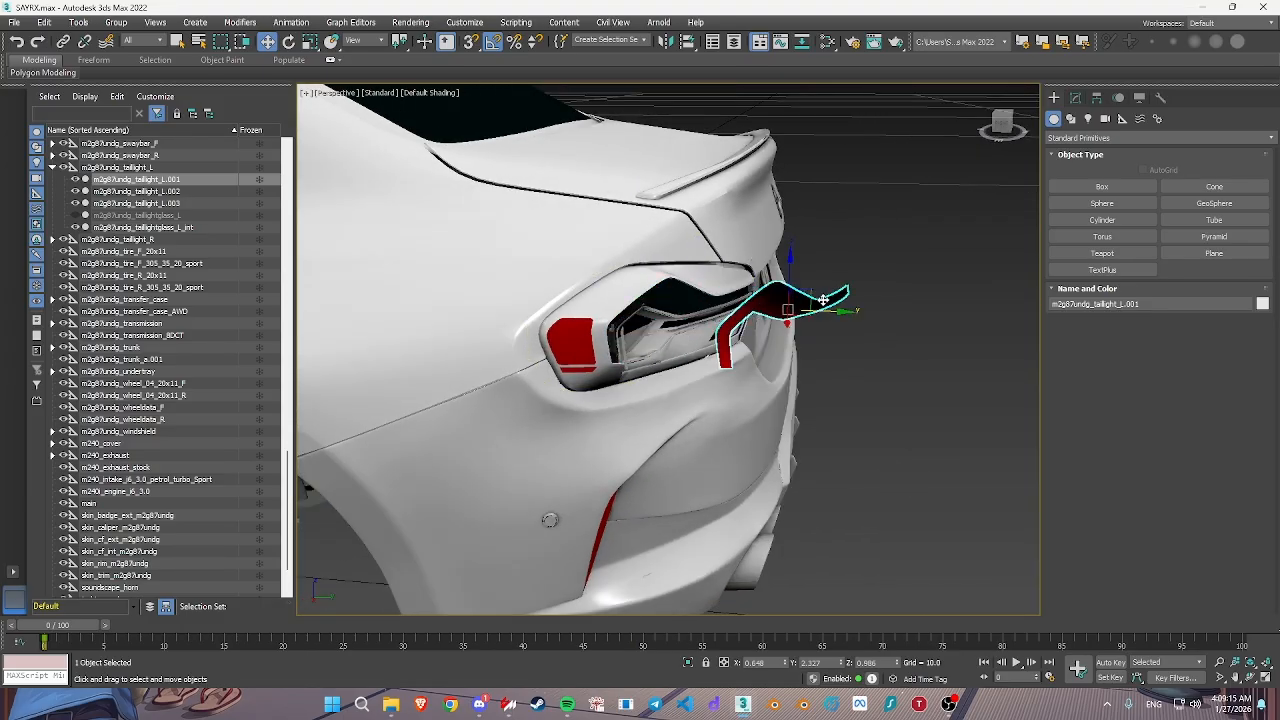
pyautogui.hotkey('ctrl', 'z')
pyautogui.keyDown('alt'); pyautogui.moveTo(823, 300); pyautogui.dragTo(604, 349, button='middle'); pyautogui.keyUp('alt')
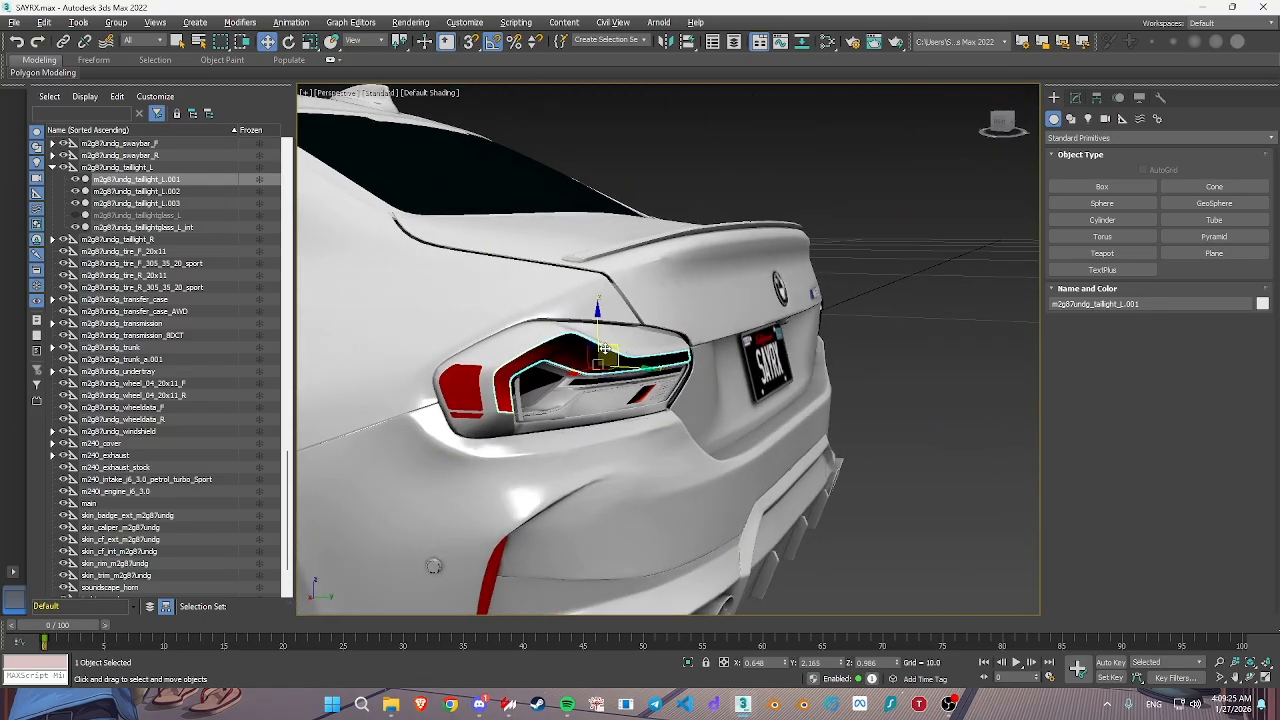
# Apply the Col_White_D.DDS texture from the M240I texture folder to the left taillight's light strip
pyautogui.click(390, 705)
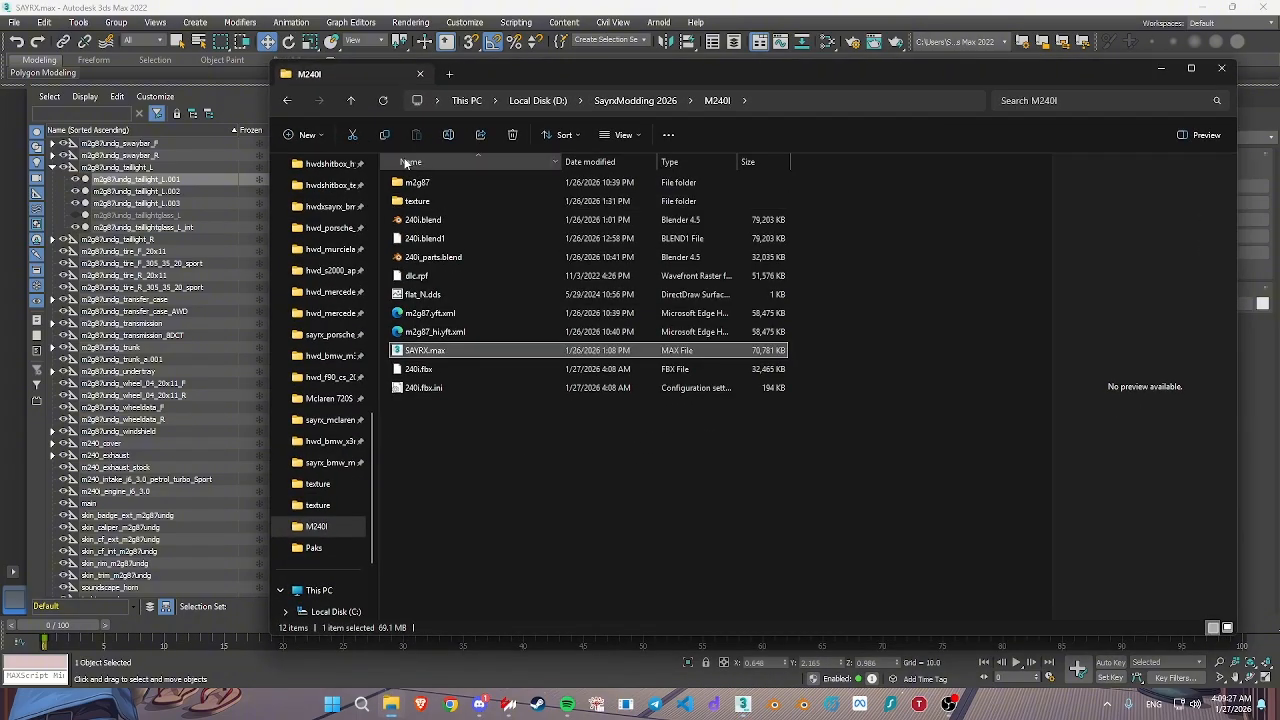
pyautogui.doubleClick(600, 198)
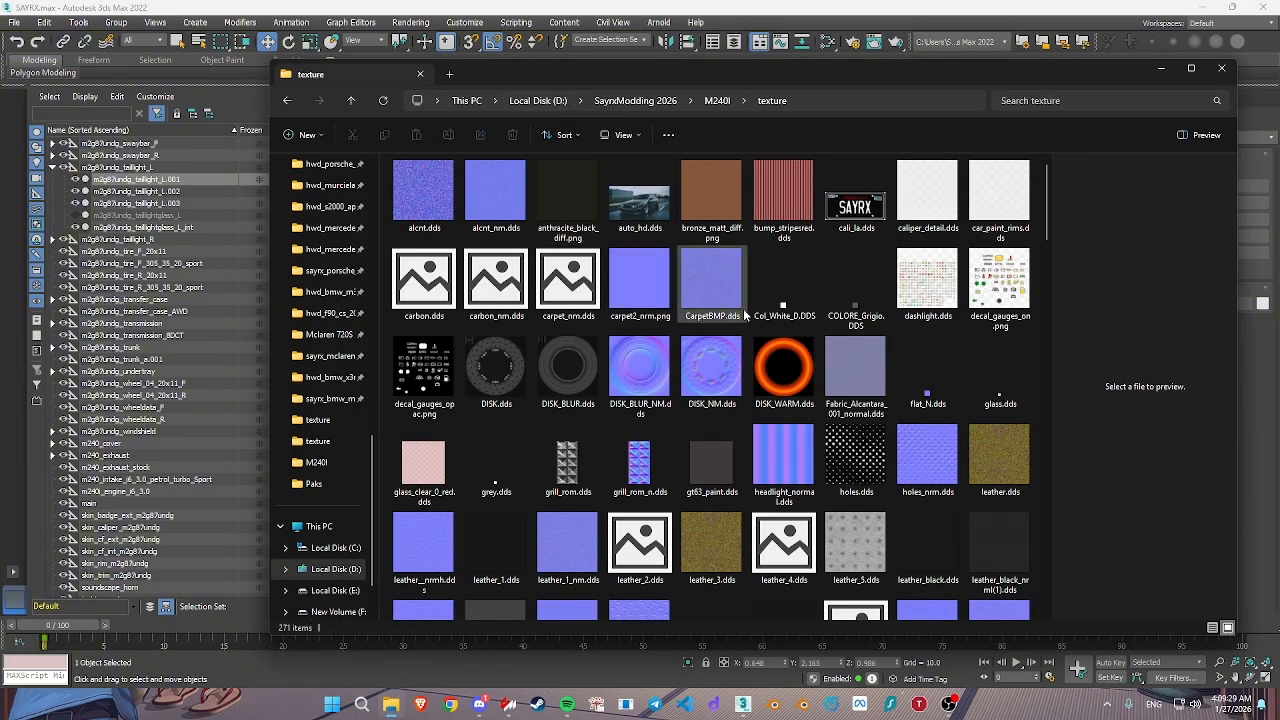
pyautogui.click(783, 299)
pyautogui.moveTo(570, 80); pyautogui.dragTo(820, 83)
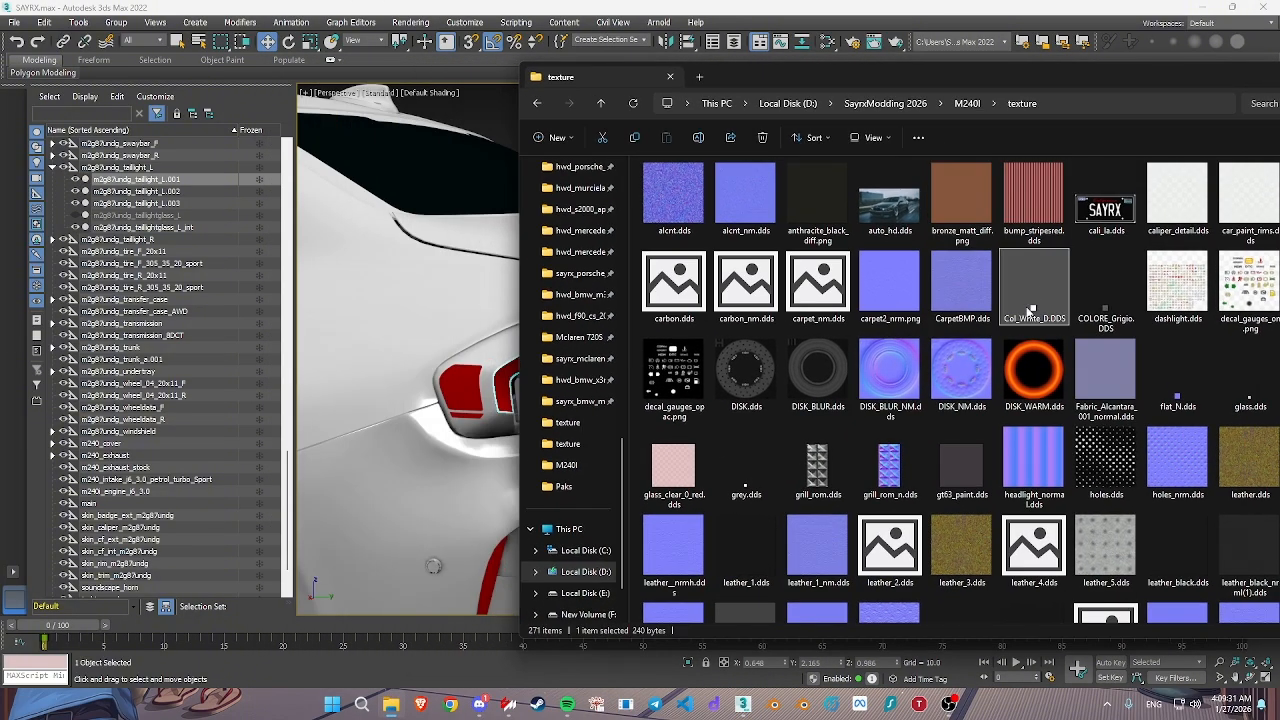
pyautogui.moveTo(951, 78); pyautogui.dragTo(1060, 67)
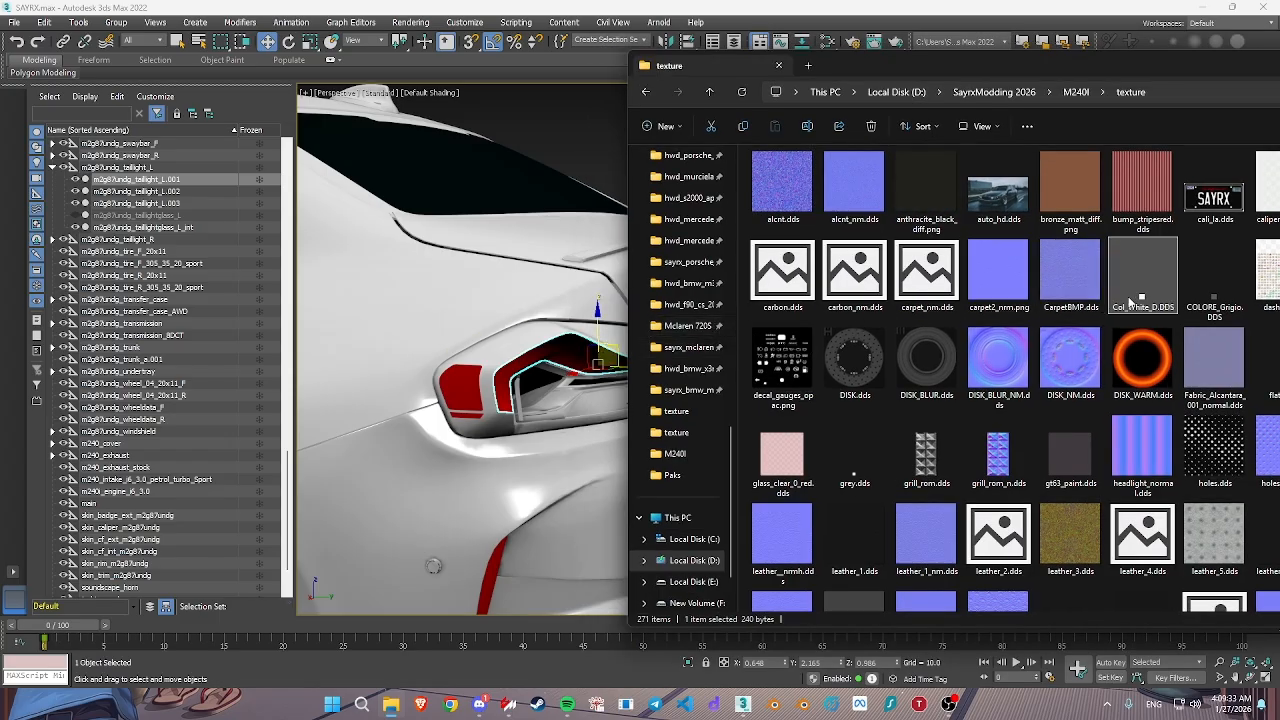
pyautogui.moveTo(1131, 300); pyautogui.dragTo(570, 335)
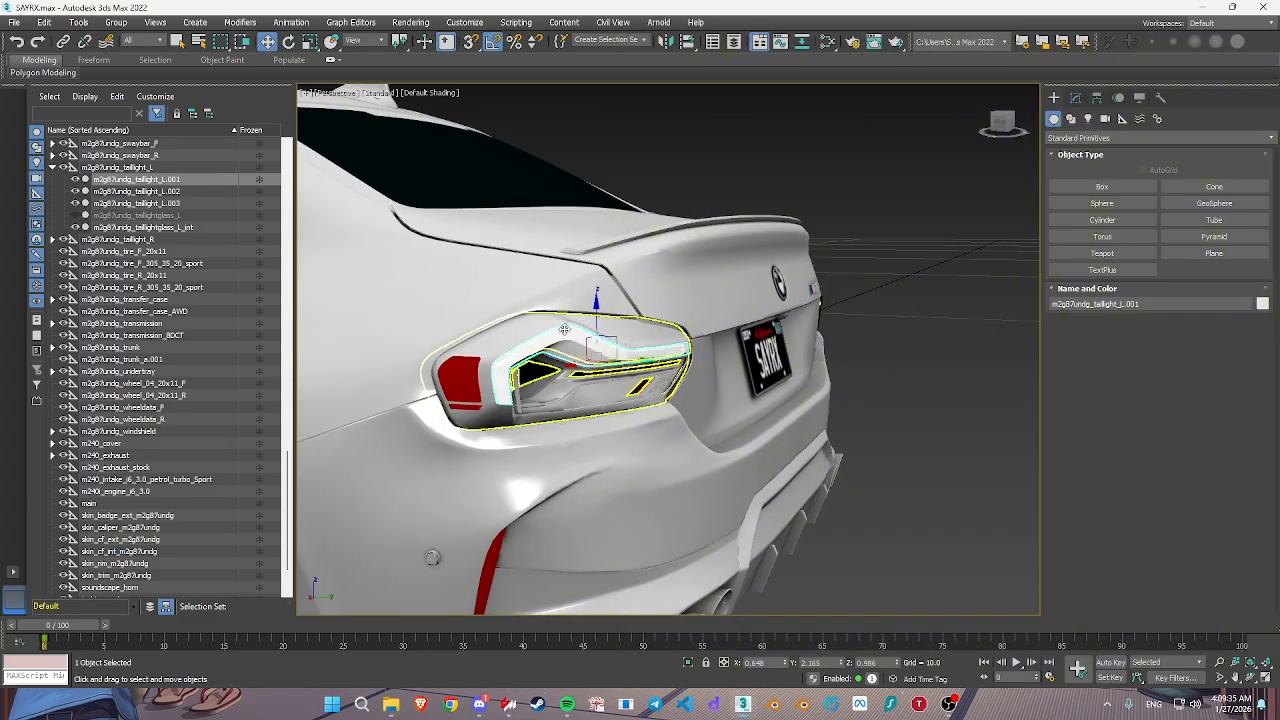
pyautogui.keyDown('alt'); pyautogui.moveTo(564, 329); pyautogui.dragTo(608, 318, button='middle'); pyautogui.keyUp('alt')
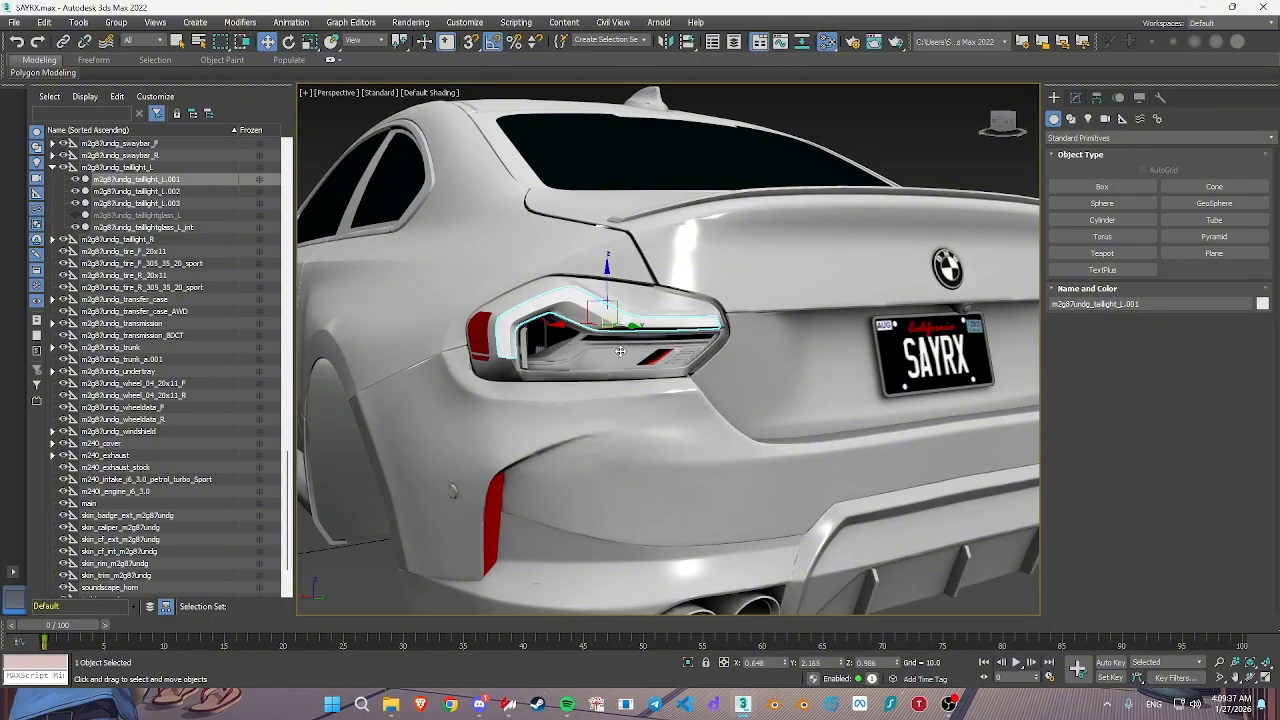
# Pick the light strip's material into the Slate Material Editor and rename it LightBody
pyautogui.press('m')
pyautogui.click(596, 202)
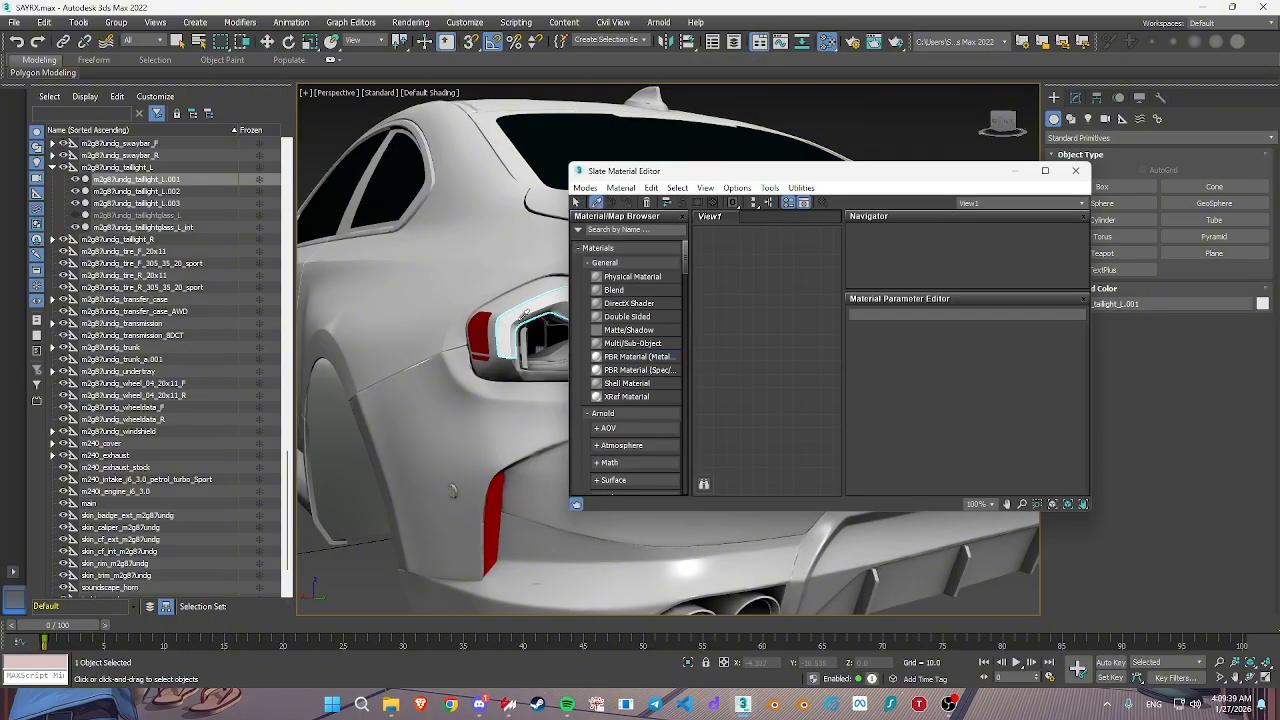
pyautogui.click(538, 305)
pyautogui.doubleClick(900, 313)
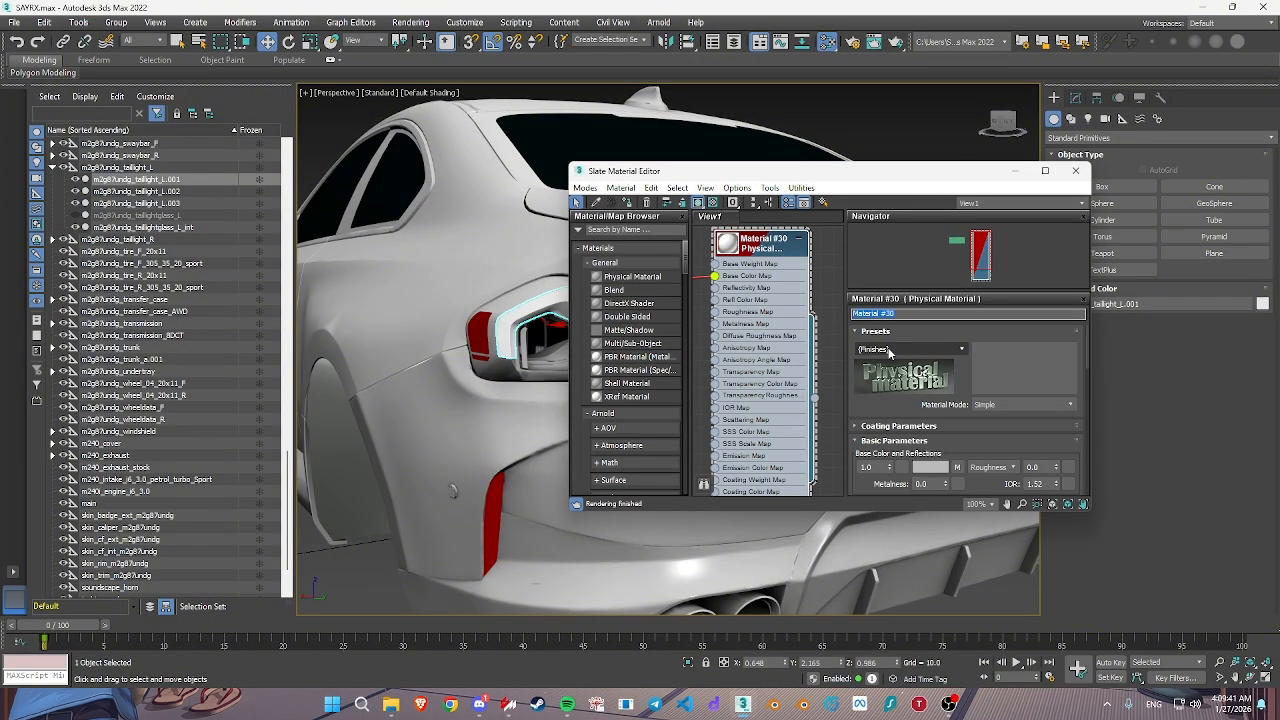
pyautogui.click(1075, 170)
# Clone the light strip as a single copy offset about 0.003 outward along the Y axis
pyautogui.keyDown('alt'); pyautogui.moveTo(690, 300); pyautogui.dragTo(741, 296, button='middle'); pyautogui.keyUp('alt')
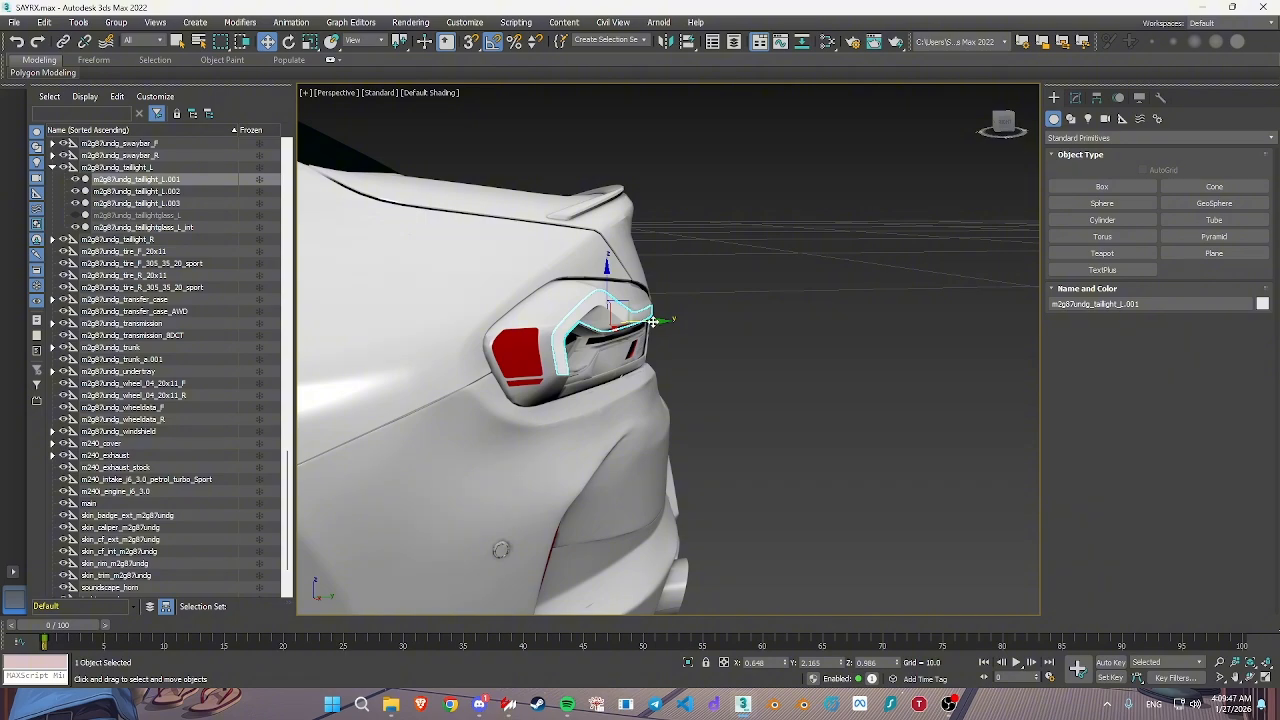
pyautogui.moveTo(652, 321); pyautogui.dragTo(655, 317)
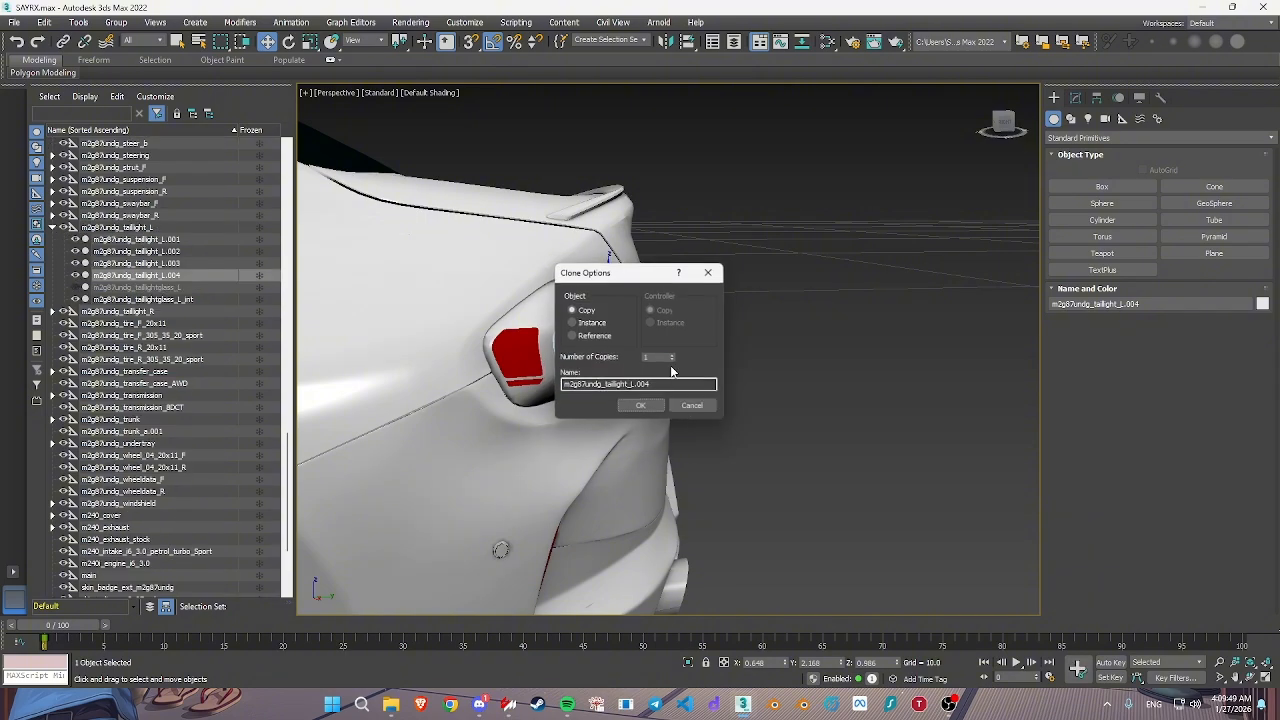
pyautogui.click(641, 405)
pyautogui.moveTo(610, 312)
pyautogui.keyDown('alt'); pyautogui.mouseDown(button='middle')
pyautogui.moveTo(498, 314)
pyautogui.moveTo(598, 328)
pyautogui.moveTo(480, 322)
pyautogui.mouseUp(button='middle'); pyautogui.keyUp('alt')
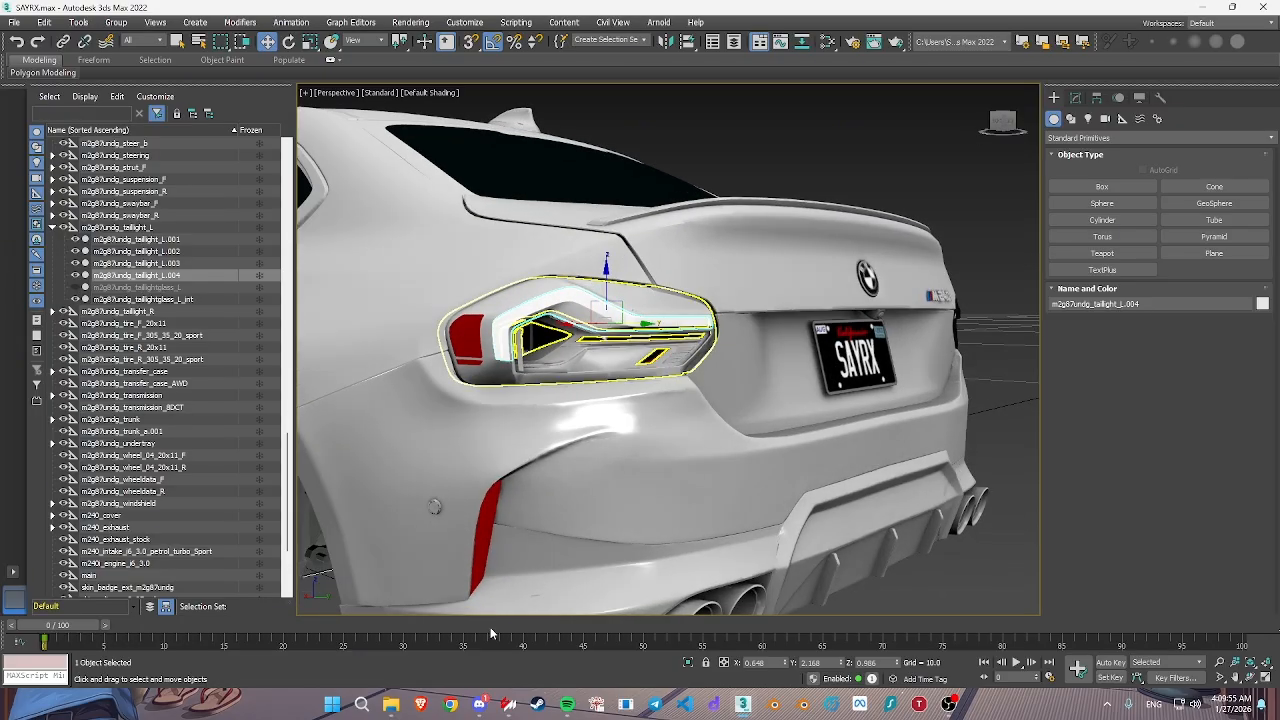
# Apply the glass.dds texture from the texture folder to the cloned outer light strip
pyautogui.click(391, 704)
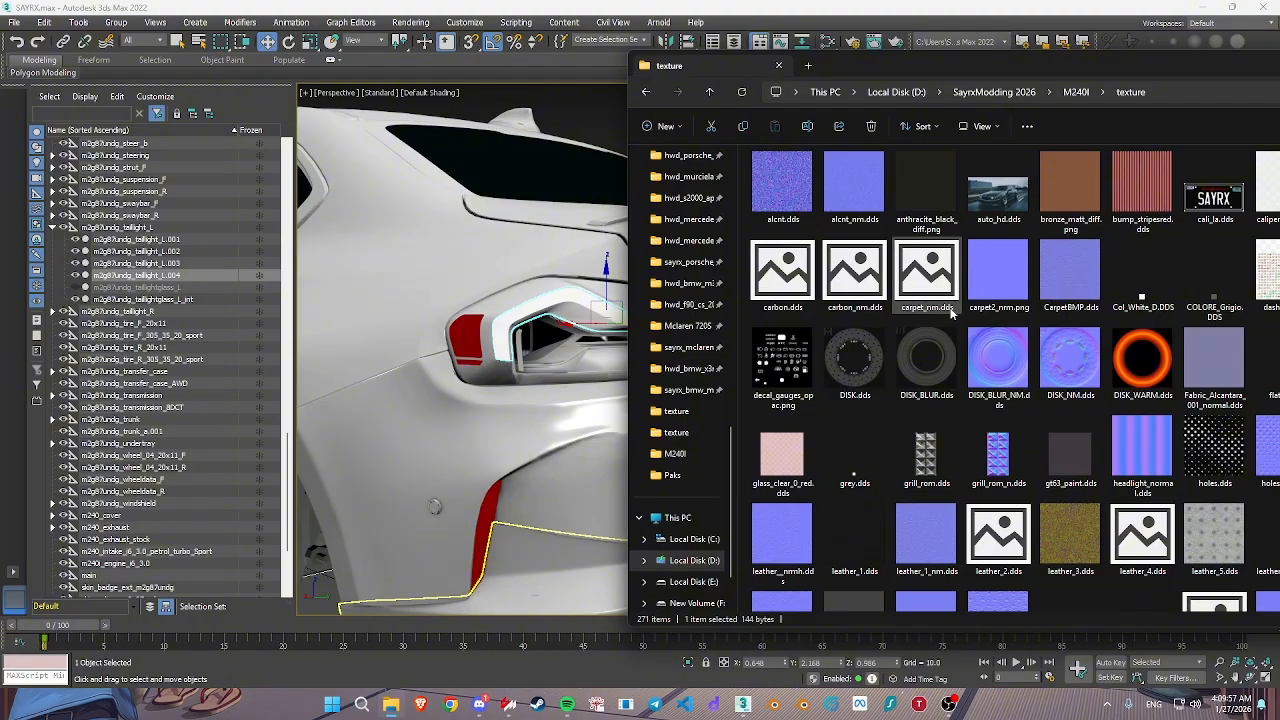
pyautogui.scroll(-3, 951, 314)
pyautogui.moveTo(918, 74); pyautogui.dragTo(817, 90)
pyautogui.scroll(1, 1030, 348)
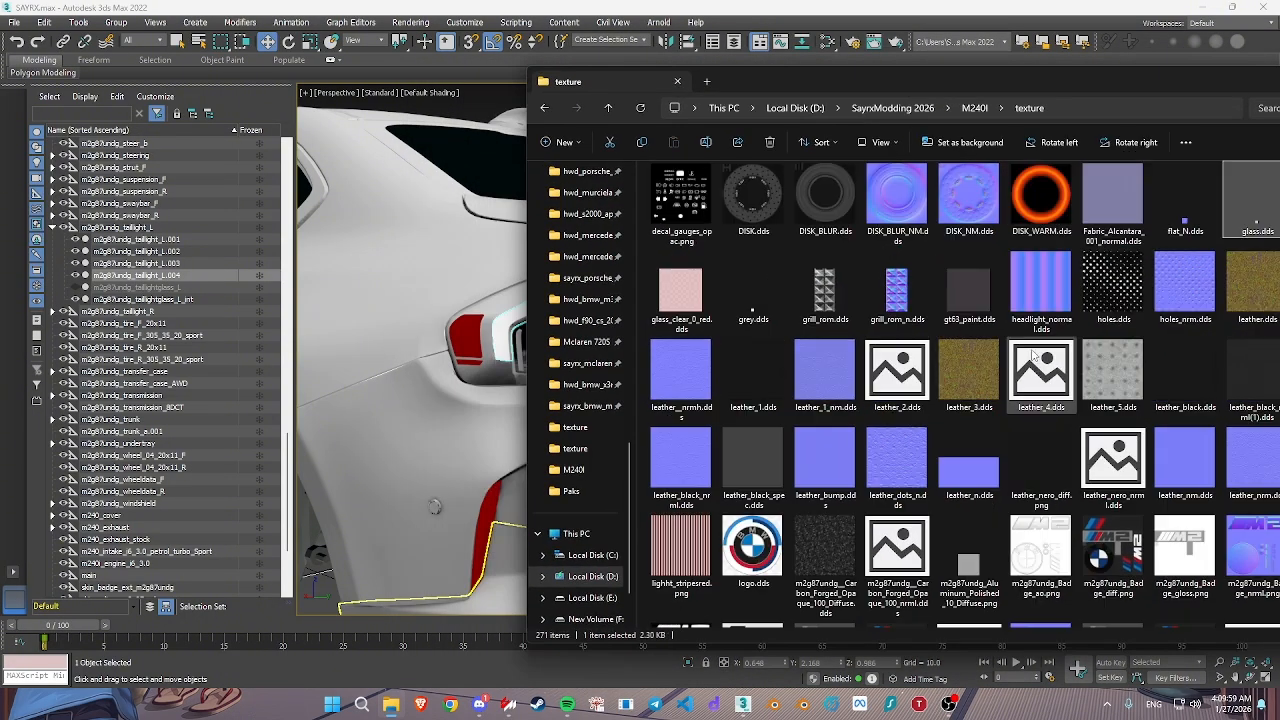
pyautogui.keyDown('alt'); pyautogui.moveTo(1245, 234); pyautogui.dragTo(806, 273); pyautogui.keyUp('alt')
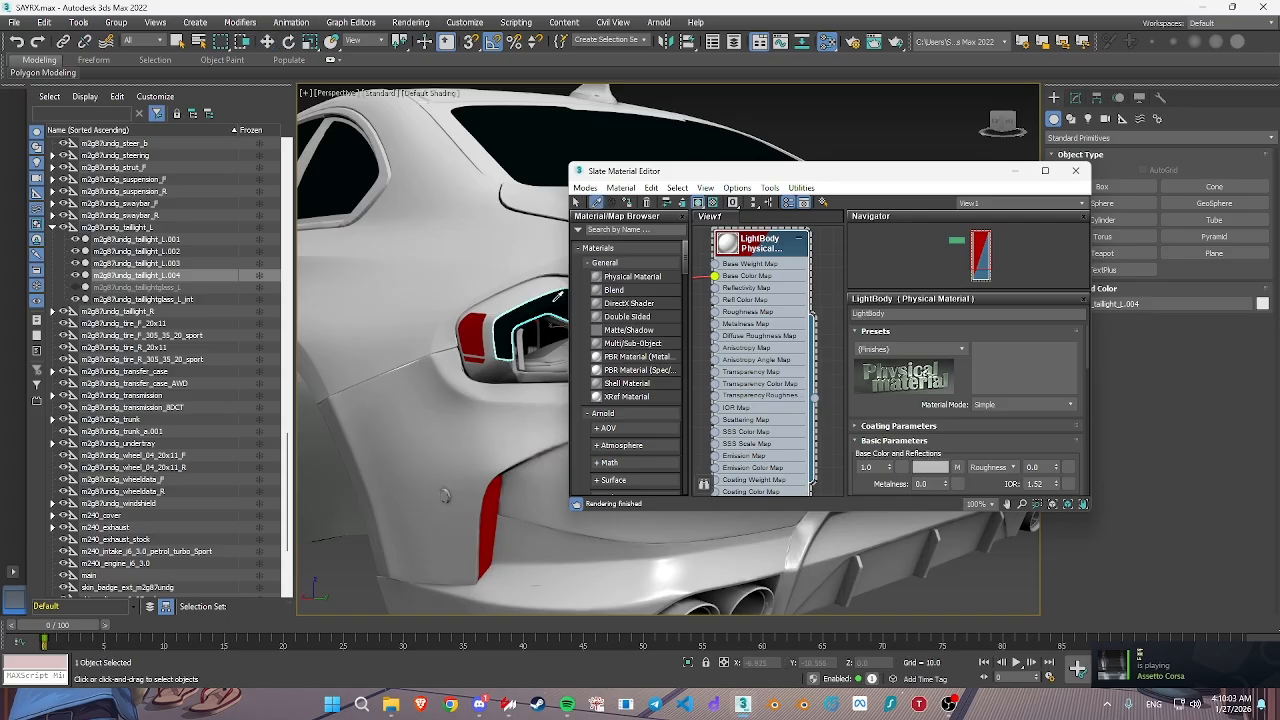
# Pick the cloned strip's material into the Slate Material Editor and rename it GlassBody
pyautogui.click(556, 299)
pyautogui.doubleClick(909, 314)
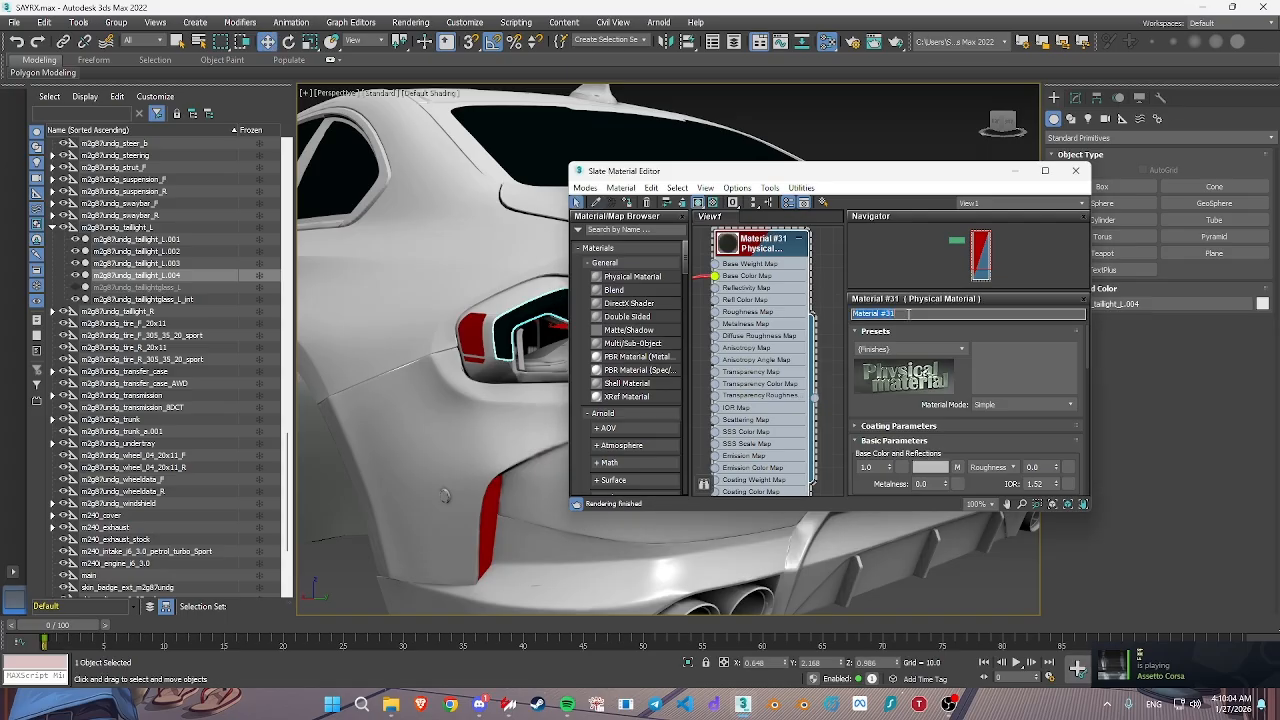
pyautogui.click(1076, 171)
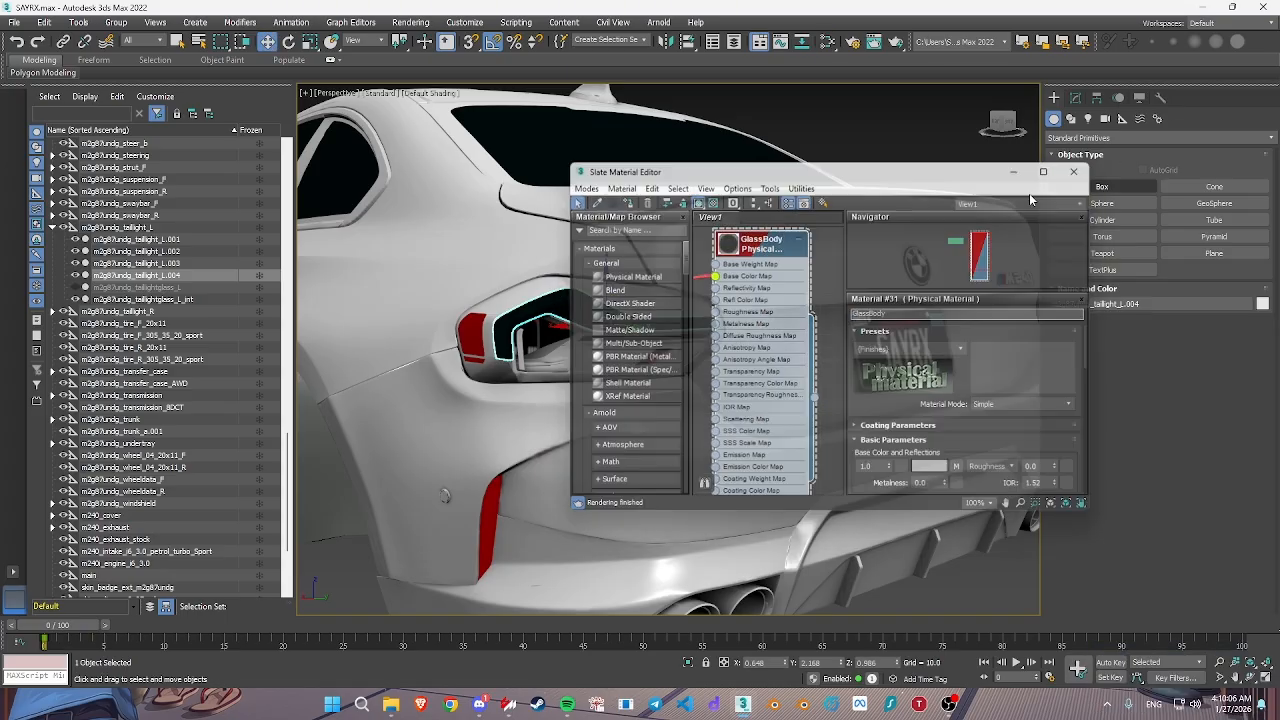
# Select both overlapping light strips of the left taillight and hide all other objects
pyautogui.keyDown('alt'); pyautogui.moveTo(540, 303); pyautogui.dragTo(606, 317, button='middle'); pyautogui.keyUp('alt')
pyautogui.scroll(-3, 575, 313)
pyautogui.keyDown('alt'); pyautogui.moveTo(530, 288); pyautogui.dragTo(606, 328, button='middle'); pyautogui.keyUp('alt')
pyautogui.click(588, 303)
pyautogui.rightClick(590, 301)
pyautogui.click(618, 257)
pyautogui.click(557, 317)
pyautogui.click(559, 311)
pyautogui.keyDown('ctrl'); pyautogui.click(606, 351); pyautogui.keyUp('ctrl')
pyautogui.rightClick(682, 328)
pyautogui.click(747, 272)
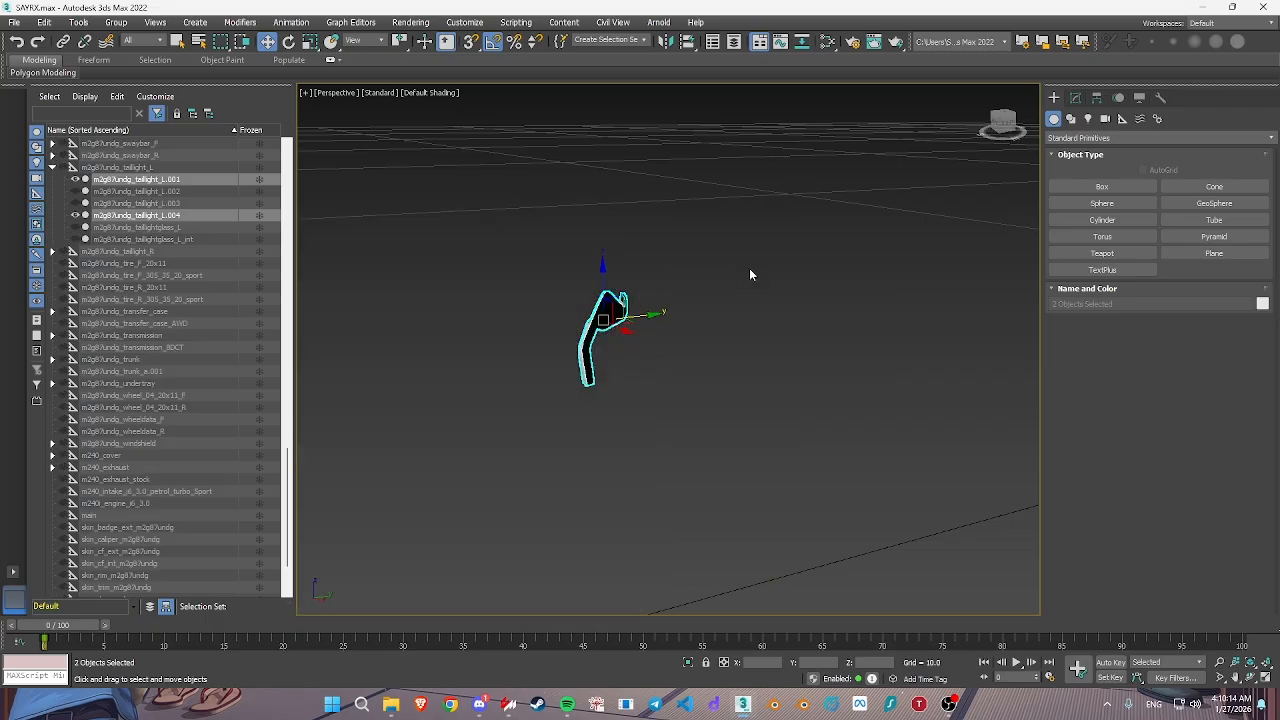
# Apply the pyramid_001b_nrml.dds texture from the texture folder to the cloned outer light strip
pyautogui.keyDown('alt'); pyautogui.moveTo(785, 410); pyautogui.dragTo(756, 388, button='middle'); pyautogui.keyUp('alt')
pyautogui.click(577, 306)
pyautogui.keyDown('alt'); pyautogui.moveTo(592, 402); pyautogui.dragTo(630, 307, button='middle'); pyautogui.keyUp('alt')
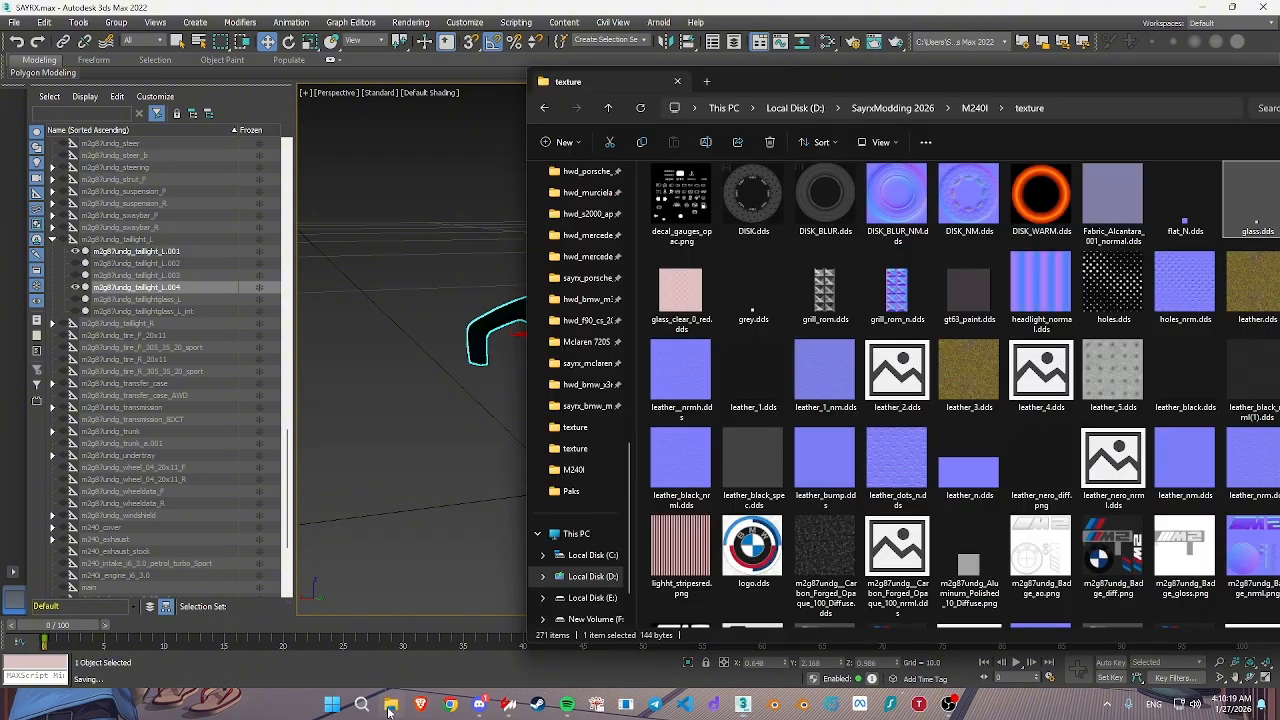
pyautogui.click(817, 315)
pyautogui.press('s')
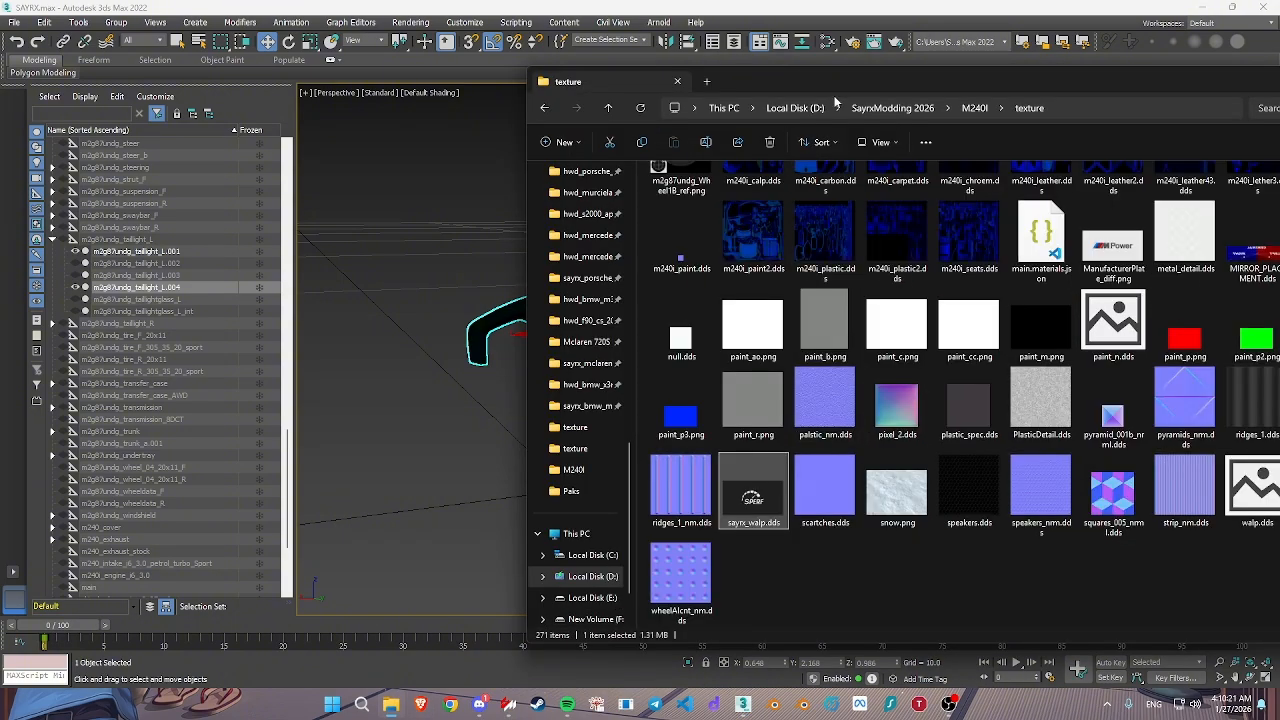
pyautogui.click(790, 87)
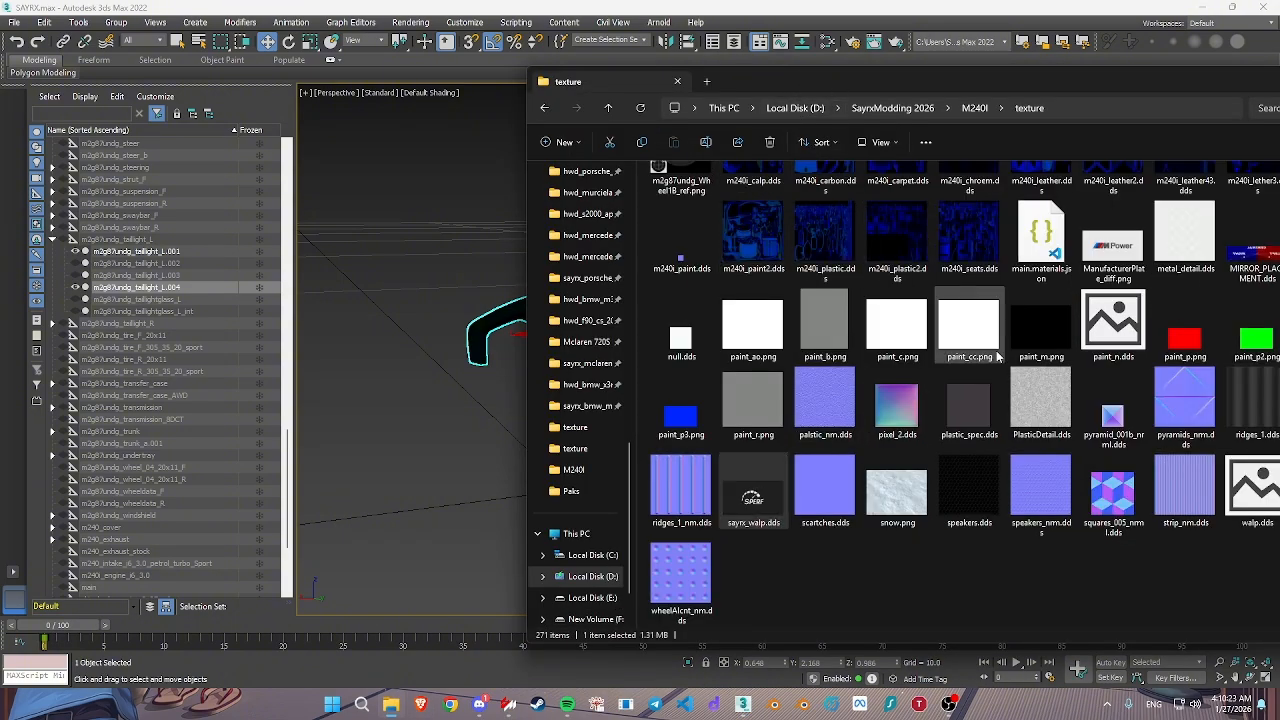
pyautogui.click(1113, 492)
pyautogui.moveTo(917, 85); pyautogui.dragTo(739, 73)
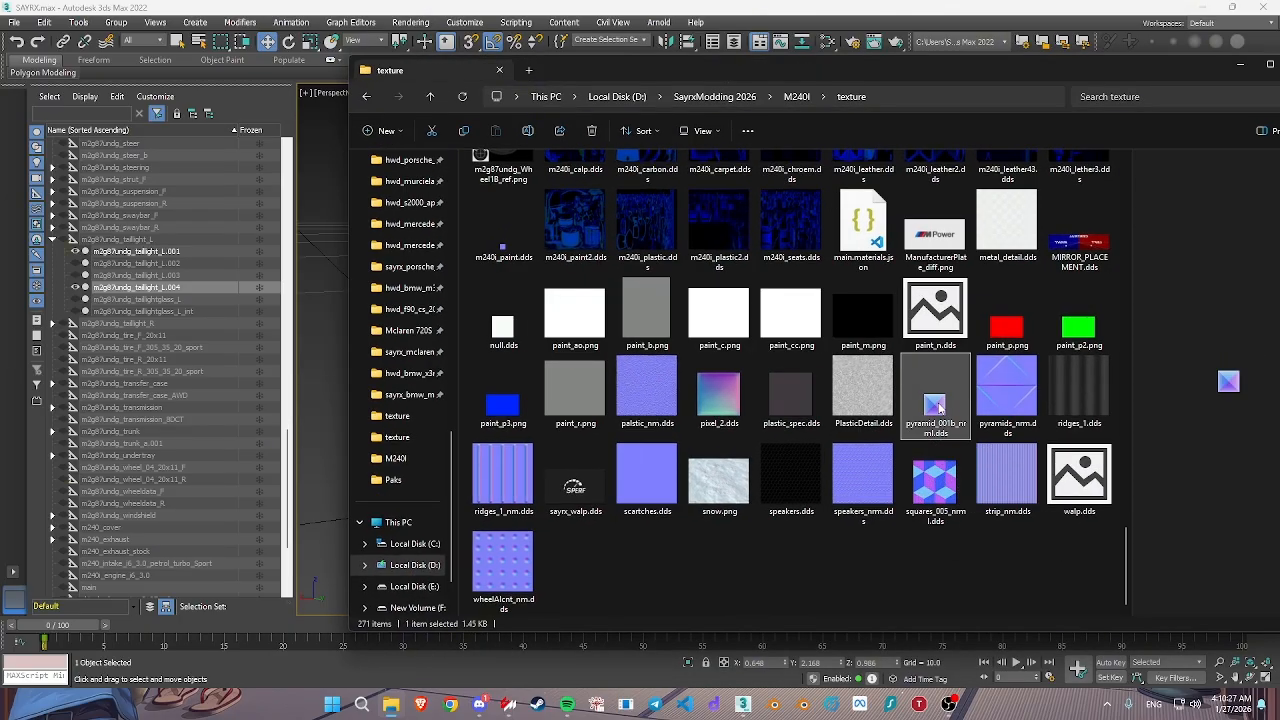
pyautogui.click(499, 476)
pyautogui.click(719, 395)
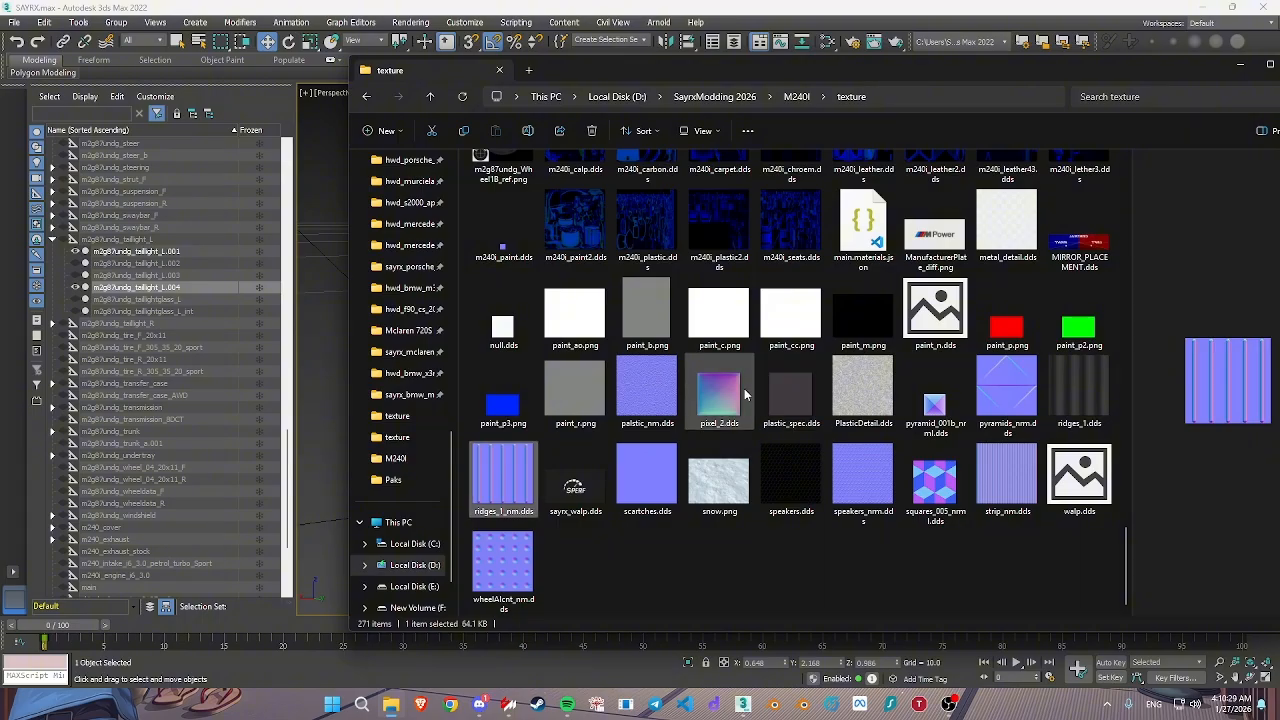
pyautogui.click(933, 405)
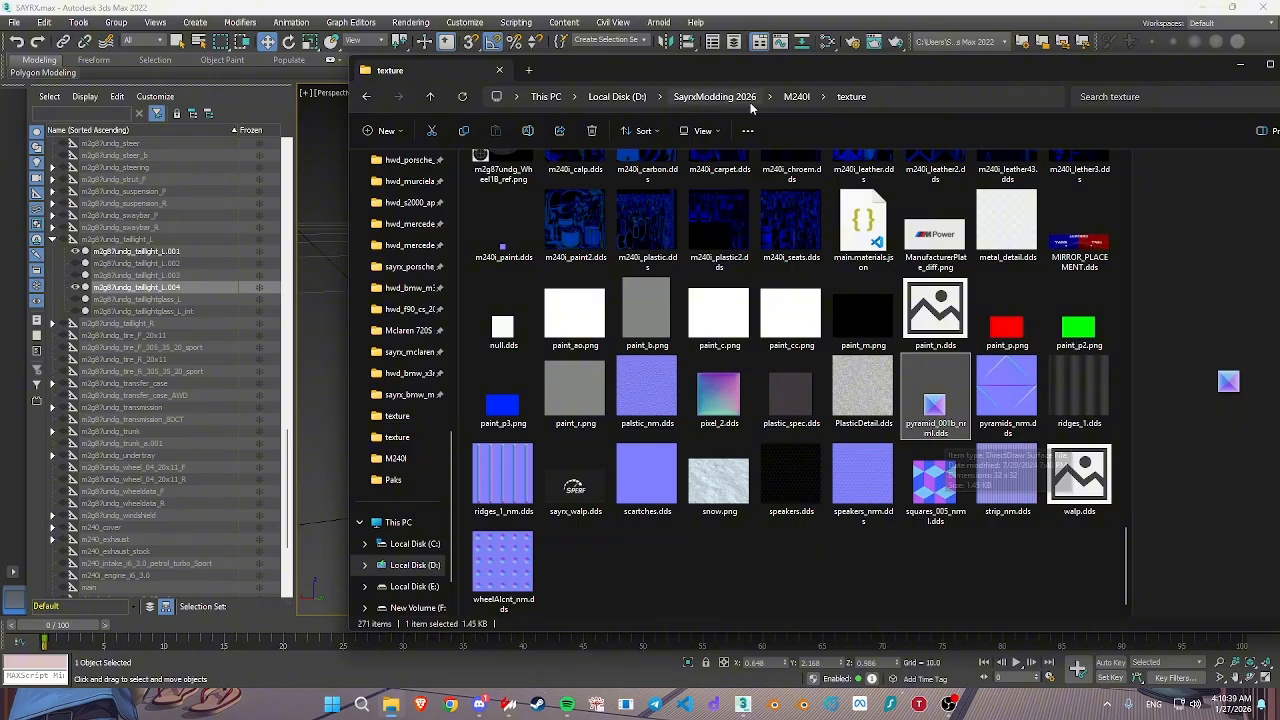
pyautogui.moveTo(751, 75); pyautogui.dragTo(1098, 51)
pyautogui.moveTo(1266, 388); pyautogui.dragTo(585, 331)
pyautogui.keyDown('alt'); pyautogui.moveTo(585, 331); pyautogui.dragTo(598, 338, button='middle'); pyautogui.keyUp('alt')
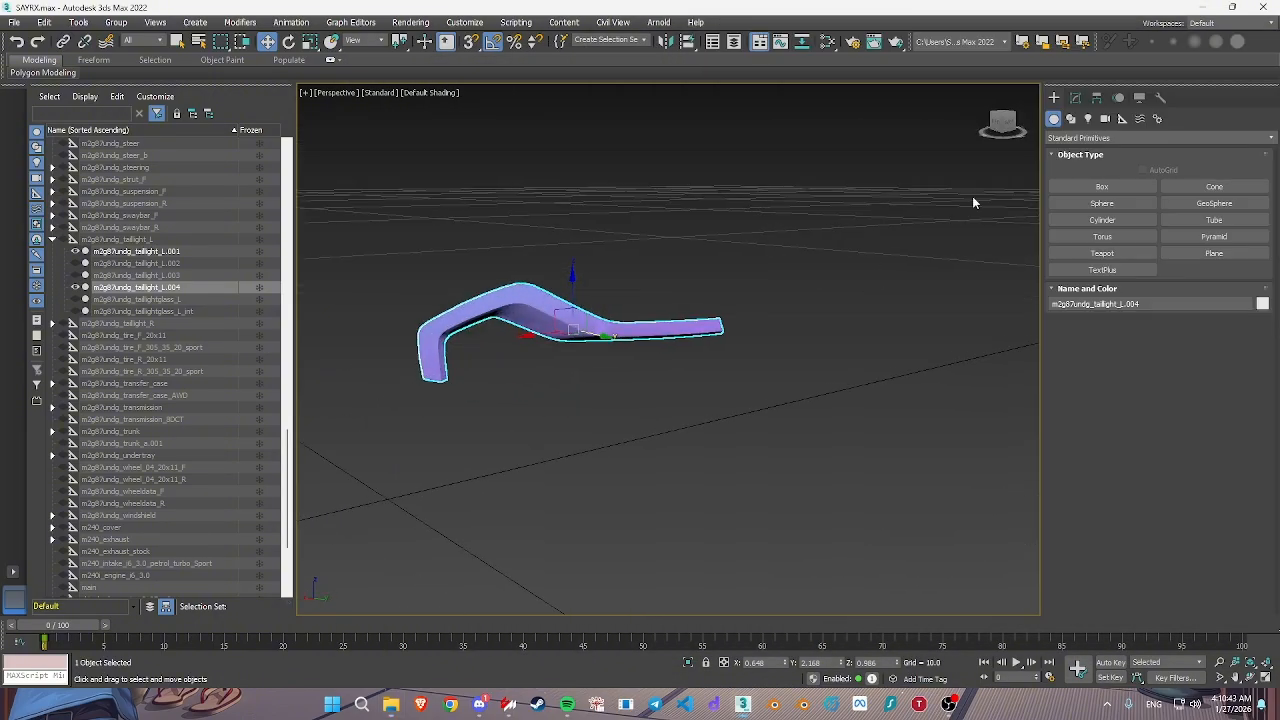
# Apply a planar UVW Map modifier to both overlapping left light strips and align it to the Y axis
pyautogui.keyDown('alt'); pyautogui.moveTo(972, 196); pyautogui.dragTo(714, 337, button='middle'); pyautogui.keyUp('alt')
pyautogui.keyDown('ctrl'); pyautogui.click(714, 337); pyautogui.keyUp('ctrl')
pyautogui.keyDown('alt'); pyautogui.moveTo(468, 137); pyautogui.dragTo(575, 258, button='middle'); pyautogui.keyUp('alt')
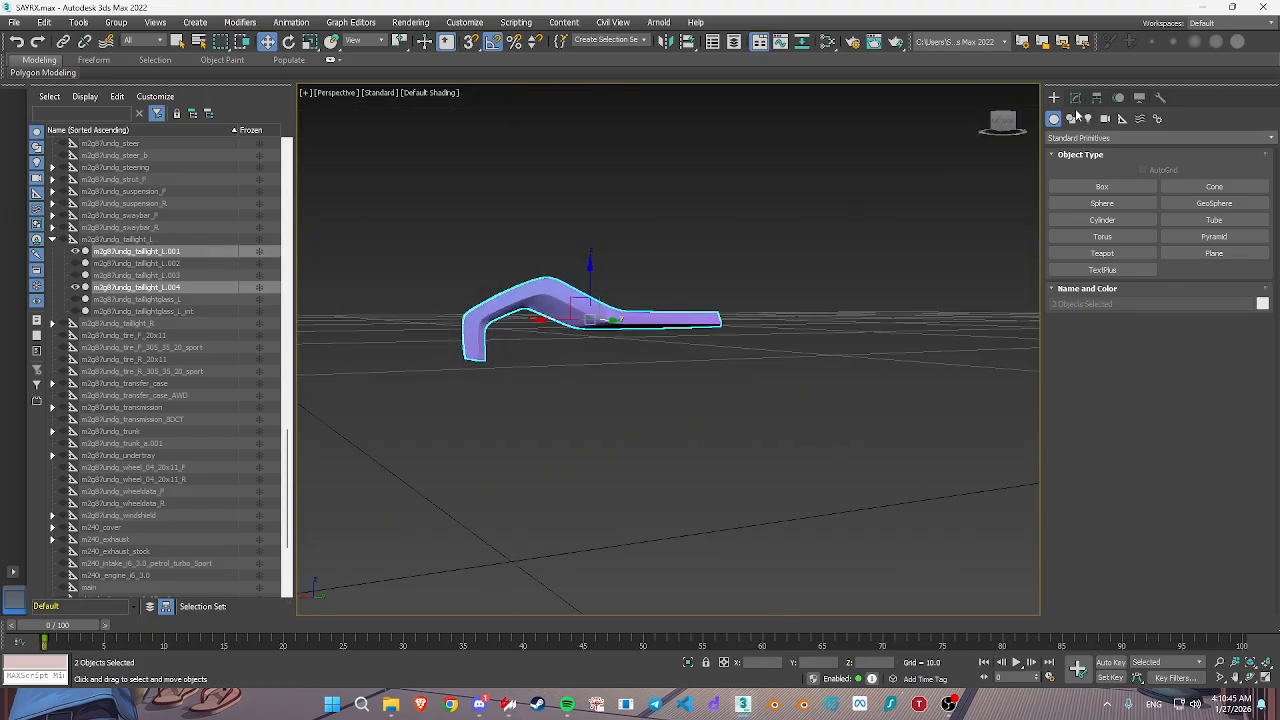
pyautogui.click(1075, 98)
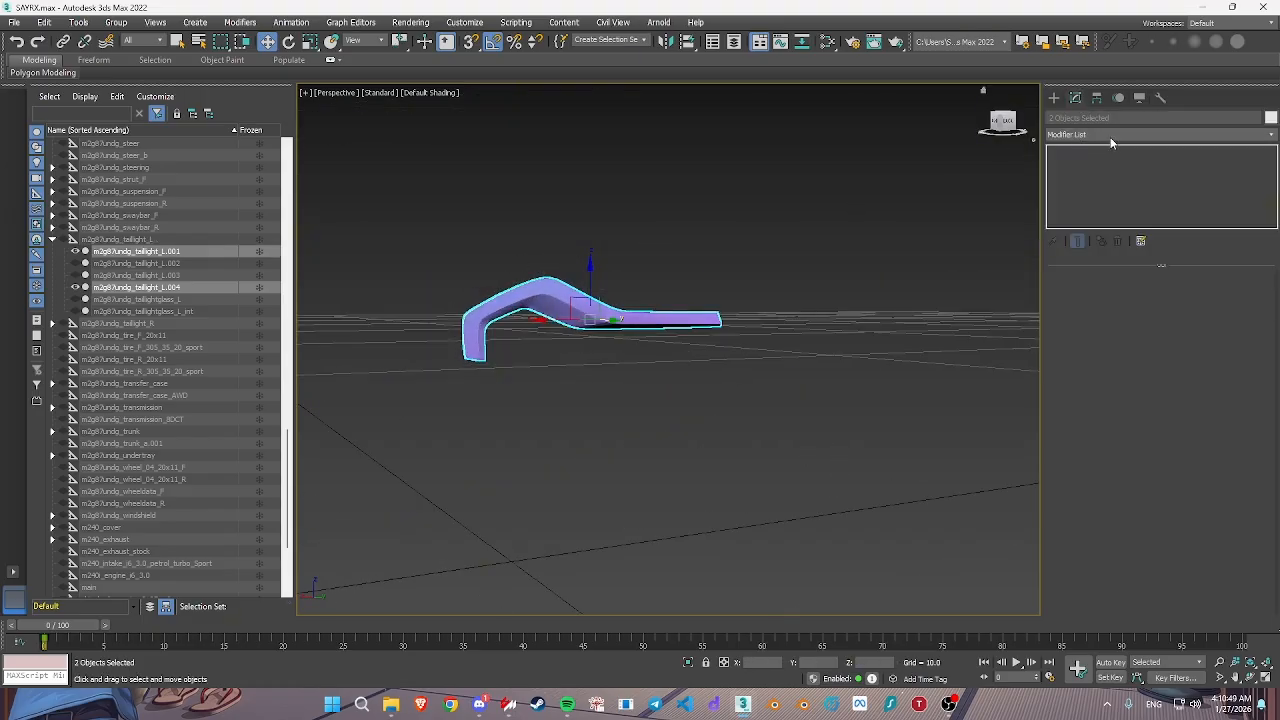
pyautogui.click(1094, 133)
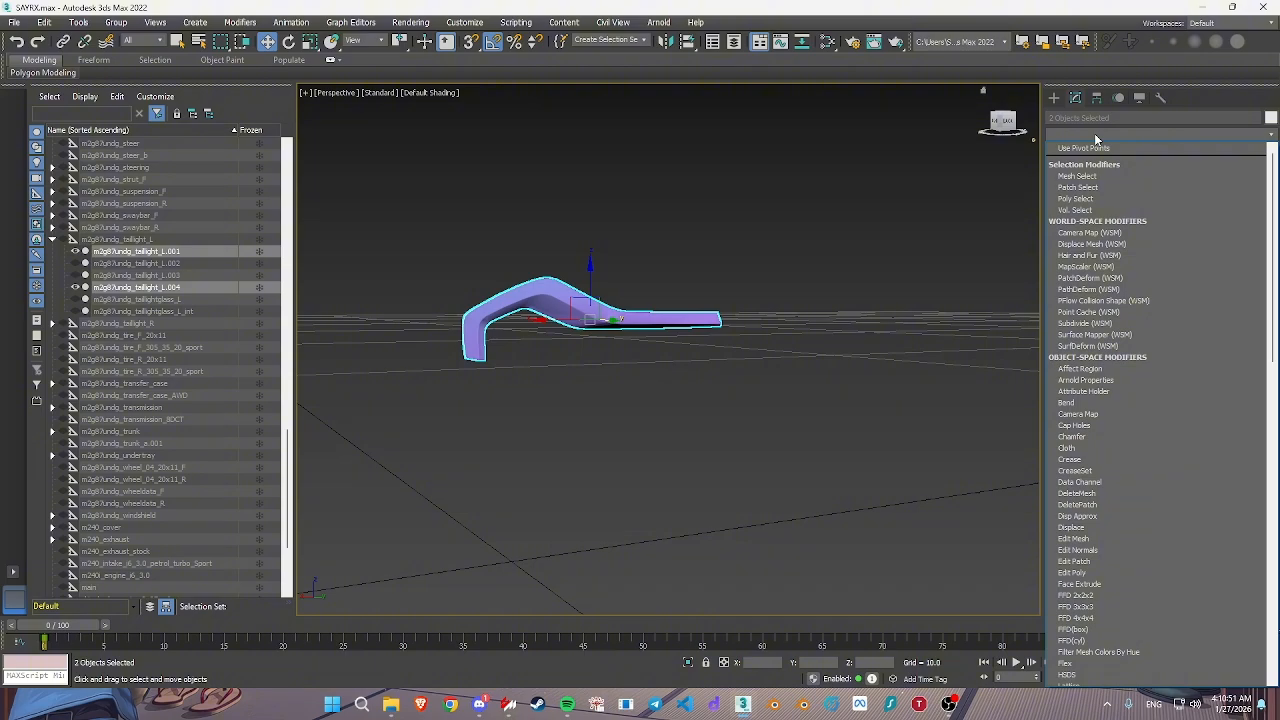
pyautogui.write('uvw')
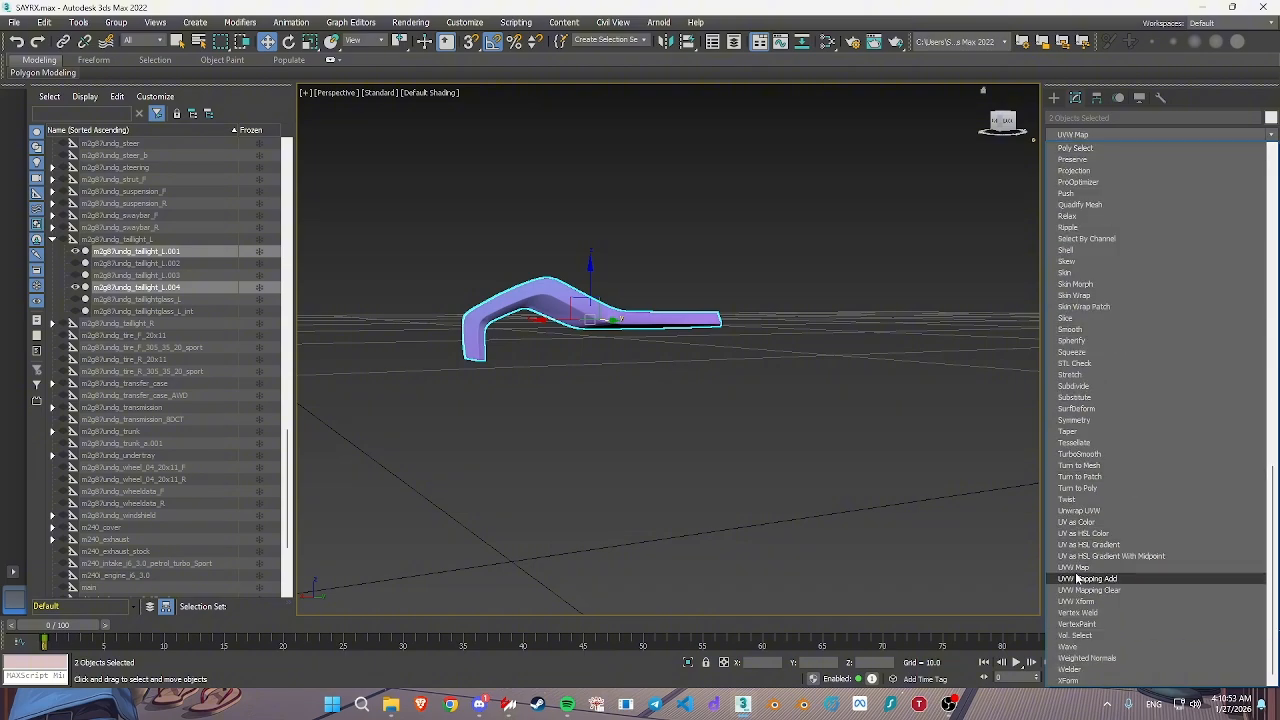
pyautogui.click(1074, 567)
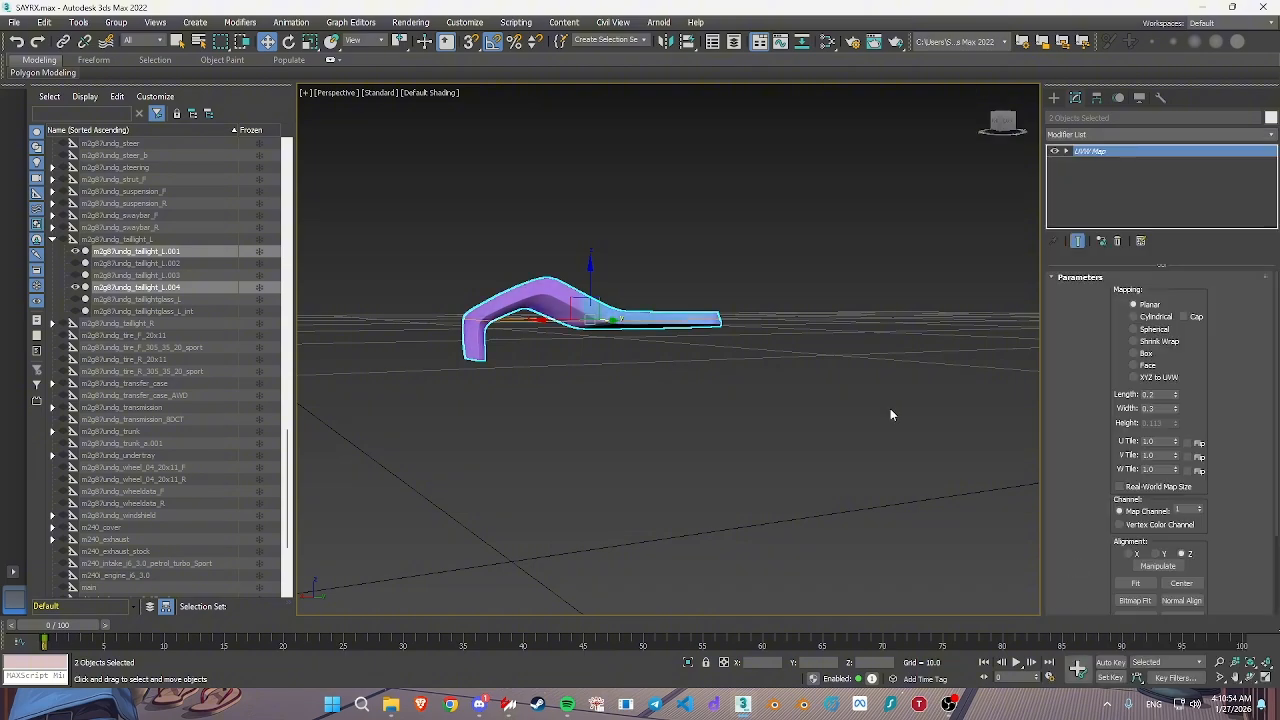
pyautogui.click(1157, 553)
pyautogui.keyDown('alt'); pyautogui.moveTo(766, 424); pyautogui.dragTo(788, 314, button='middle'); pyautogui.keyUp('alt')
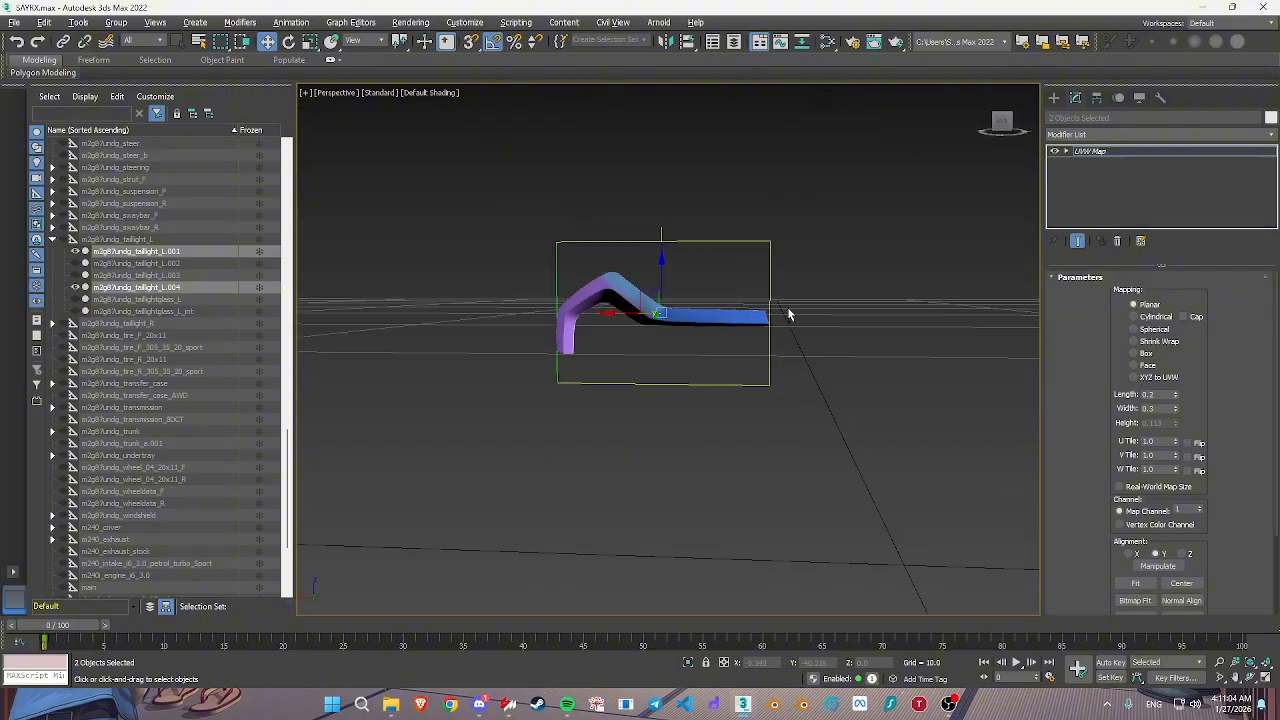
pyautogui.keyDown('alt'); pyautogui.moveTo(684, 319); pyautogui.dragTo(679, 319, button='middle'); pyautogui.keyUp('alt')
# Add an Unwrap UVW modifier to both left light strips and open the UV editor
pyautogui.click(1082, 136)
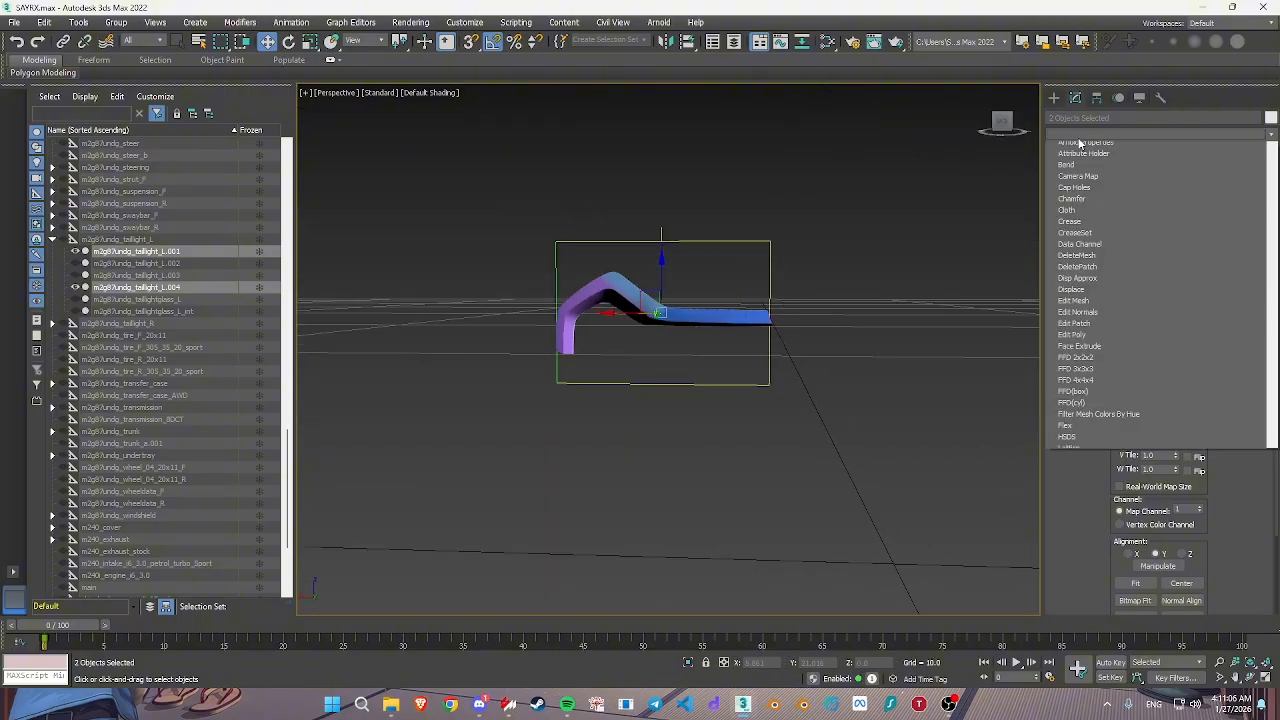
pyautogui.press('u')
pyautogui.click(1079, 510)
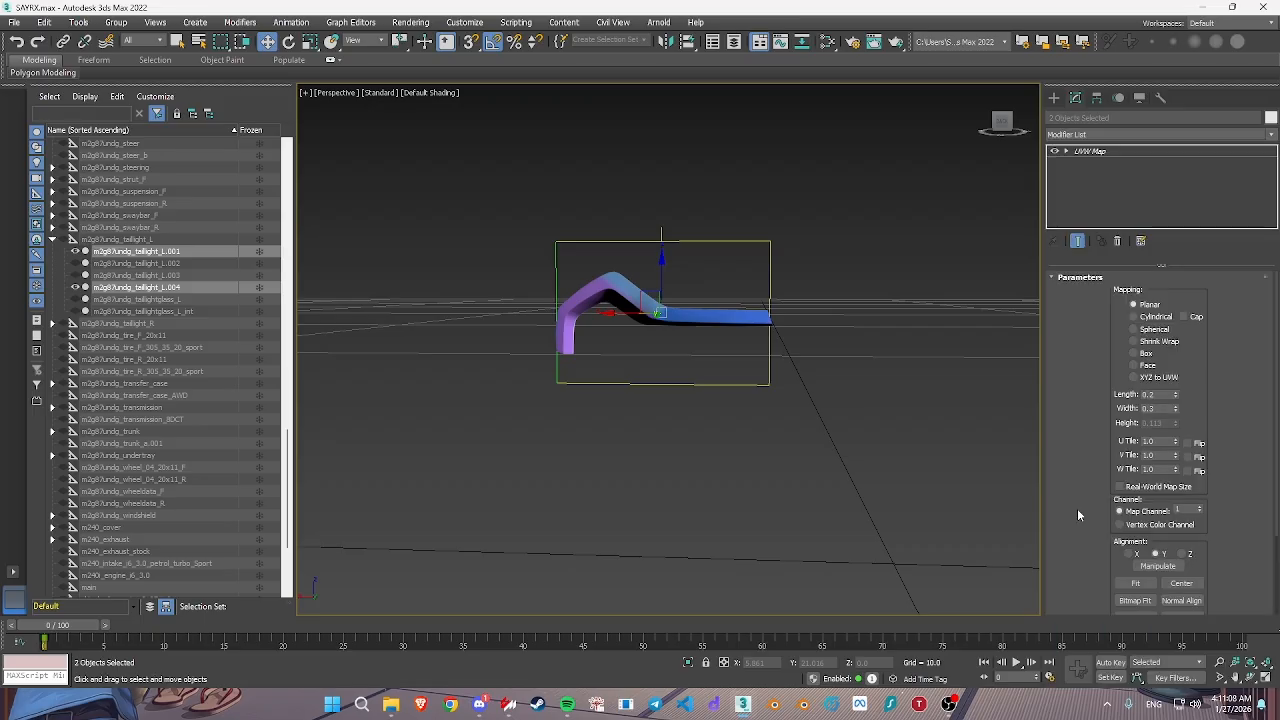
pyautogui.click(1157, 556)
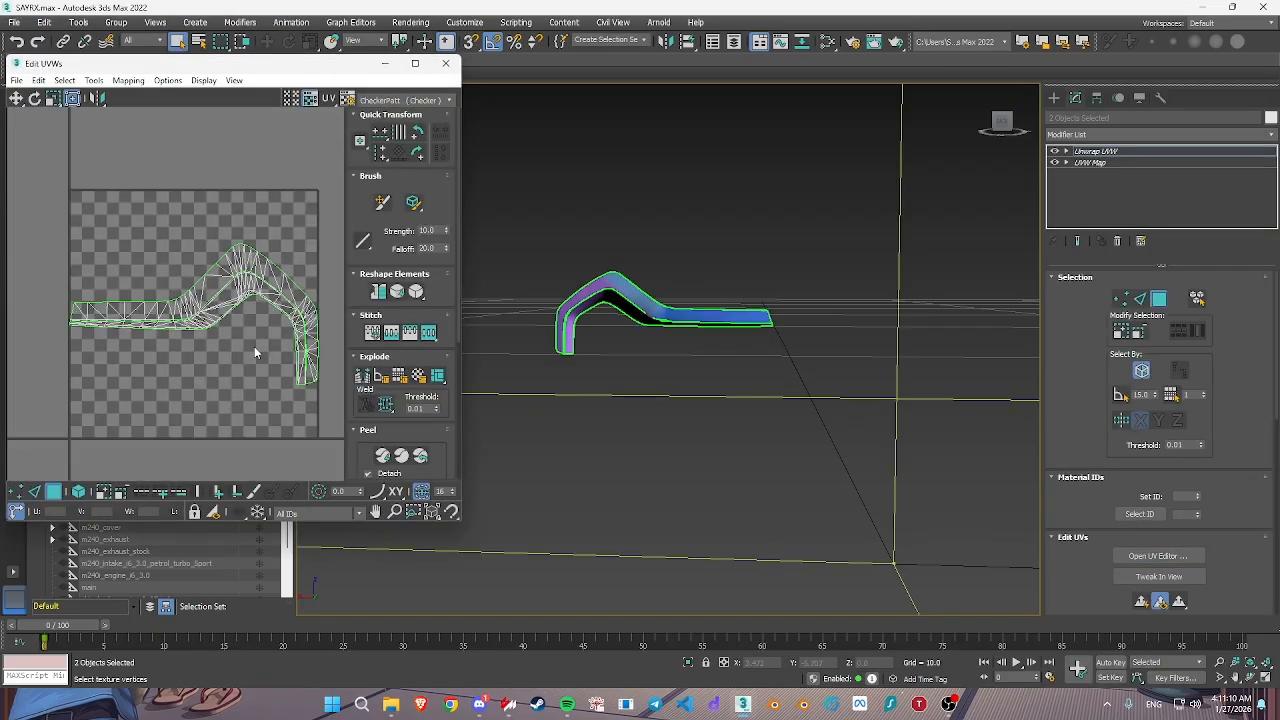
# Select all UV polygons of the two strips and mirror them horizontally
pyautogui.scroll(-2, 254, 346)
pyautogui.hotkey('ctrl', 'a')
pyautogui.moveTo(240, 368); pyautogui.dragTo(220, 359, button='middle')
pyautogui.scroll(1, 235, 341)
pyautogui.scroll(-1, 236, 341)
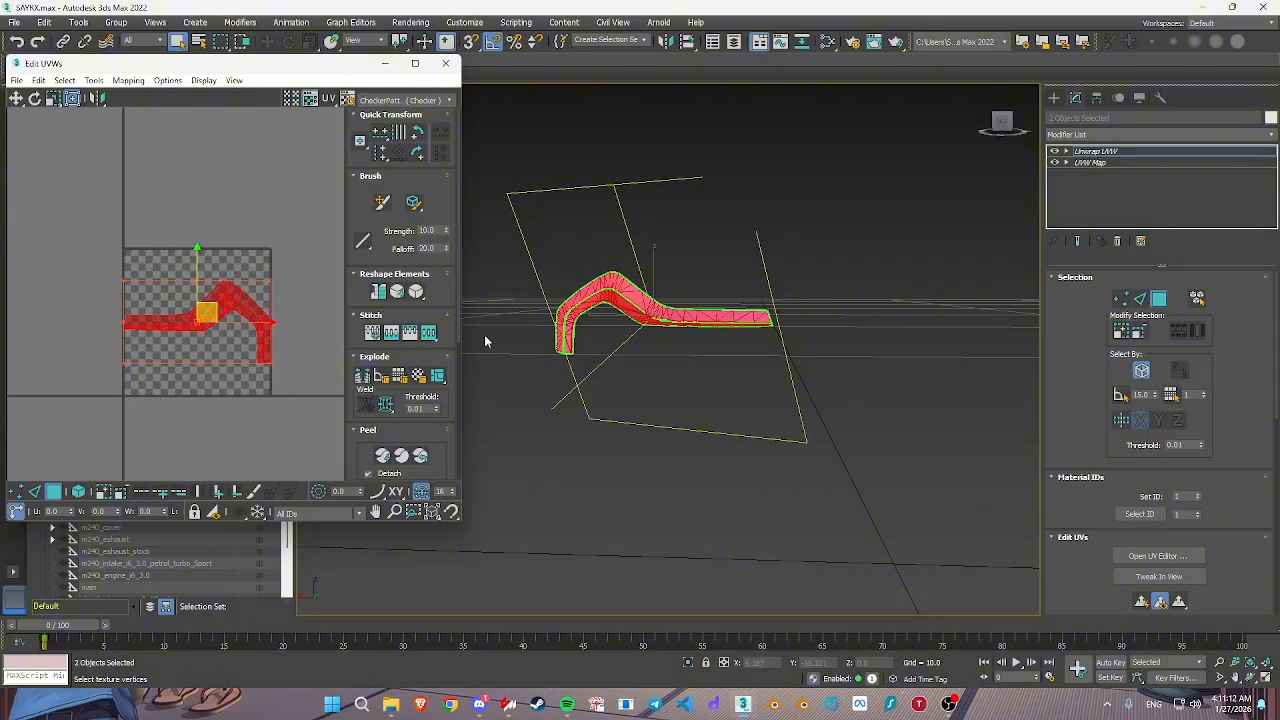
pyautogui.rightClick(225, 315)
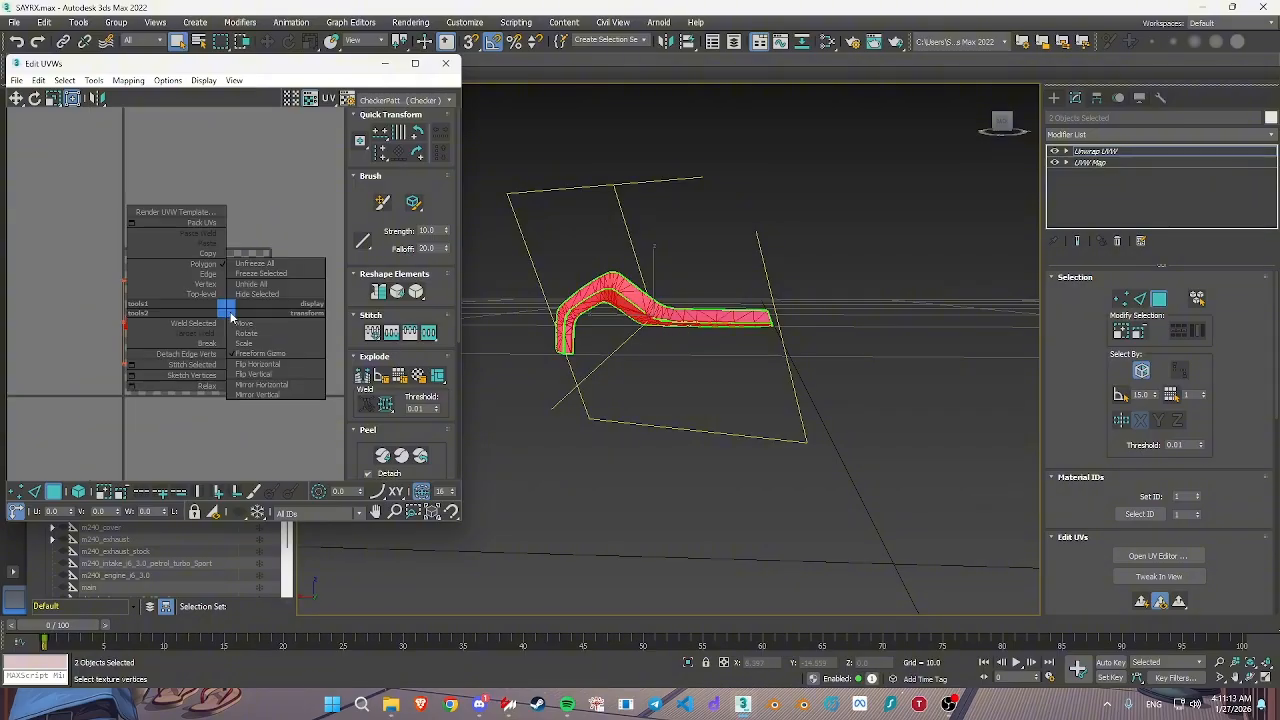
pyautogui.click(286, 385)
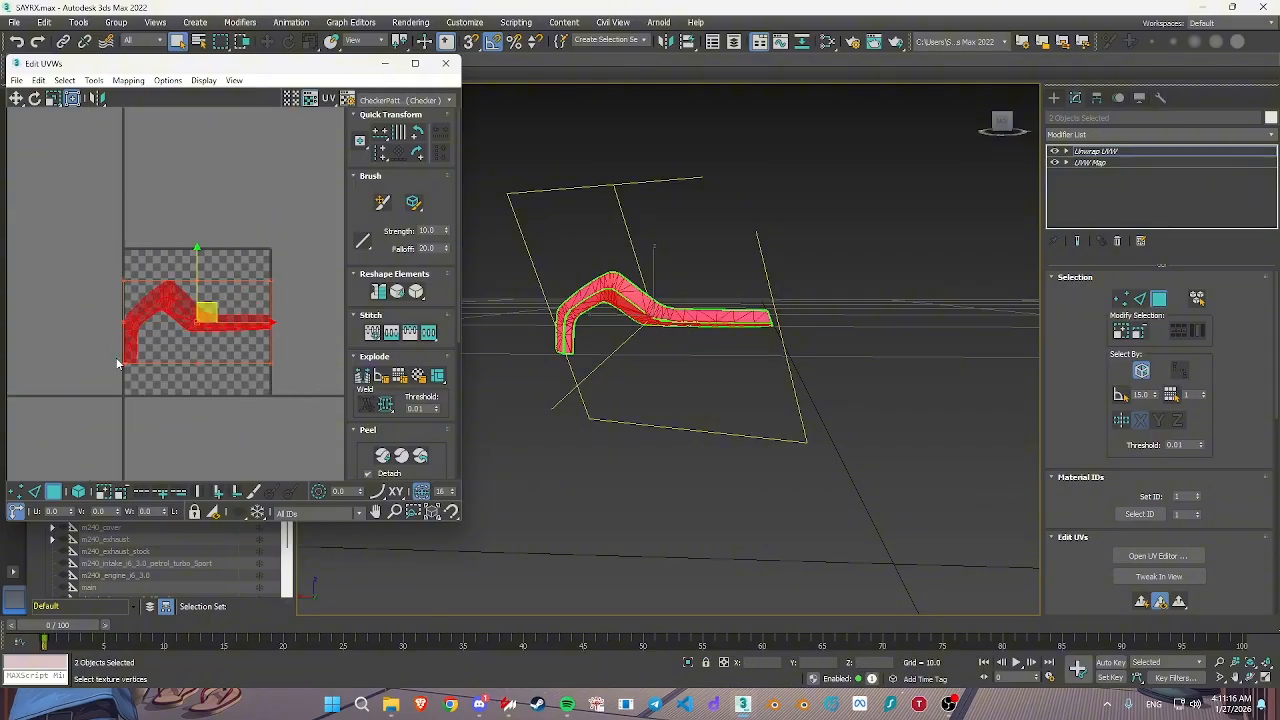
# Try scaling the strips' UVs to 2000 percent and check the texture tiling on the model
pyautogui.click(54, 101)
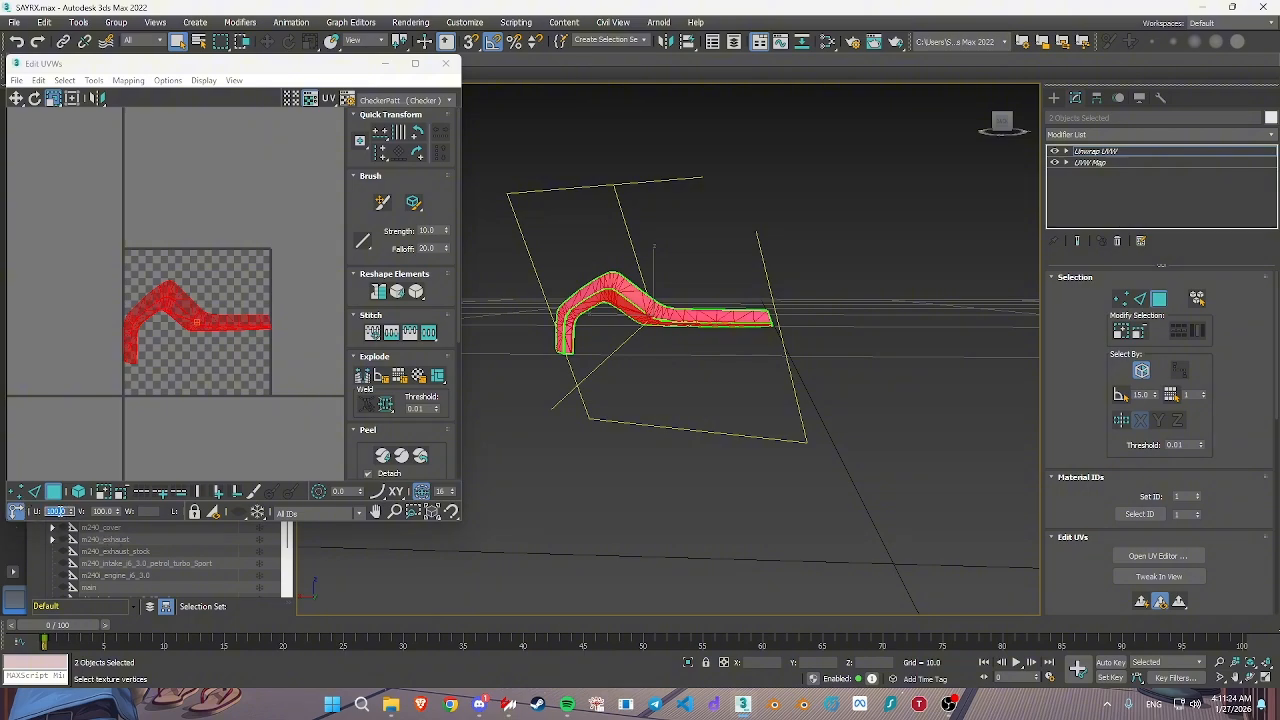
pyautogui.write('2000')
pyautogui.press('Return')
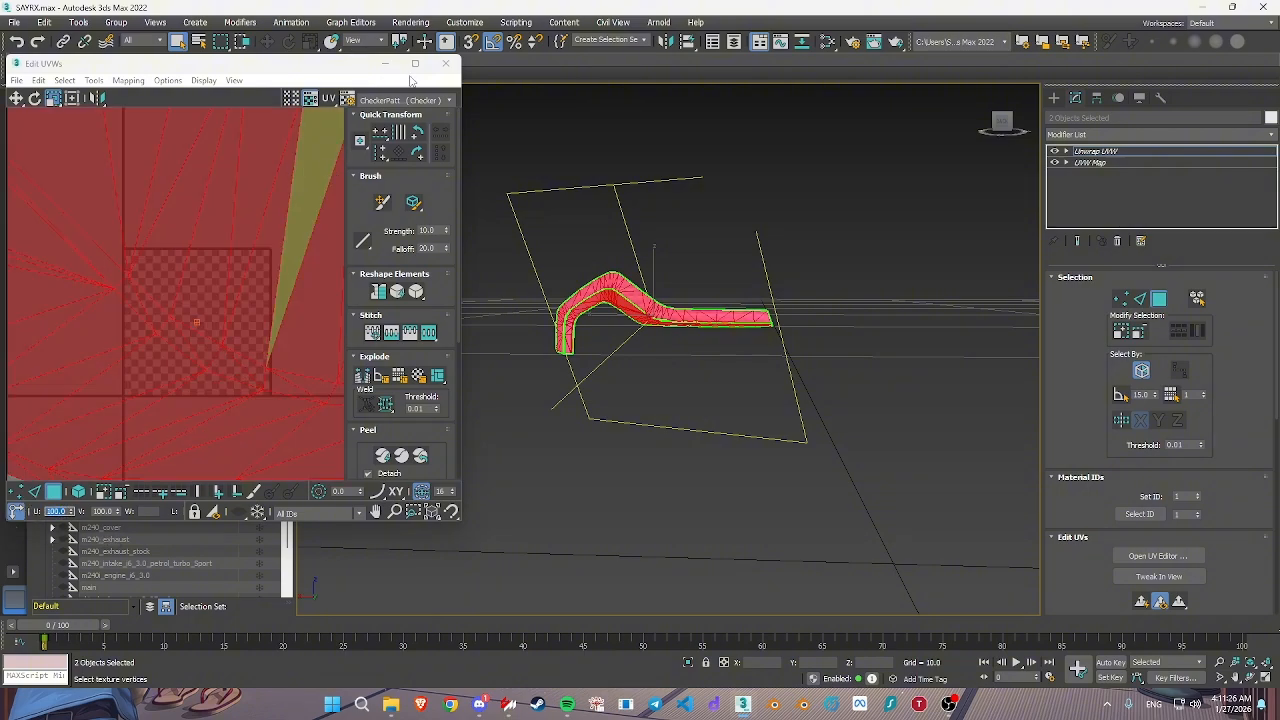
pyautogui.click(446, 64)
pyautogui.click(1052, 97)
pyautogui.press('w')
pyautogui.keyDown('alt'); pyautogui.moveTo(690, 272); pyautogui.dragTo(639, 299, button='middle'); pyautogui.keyUp('alt')
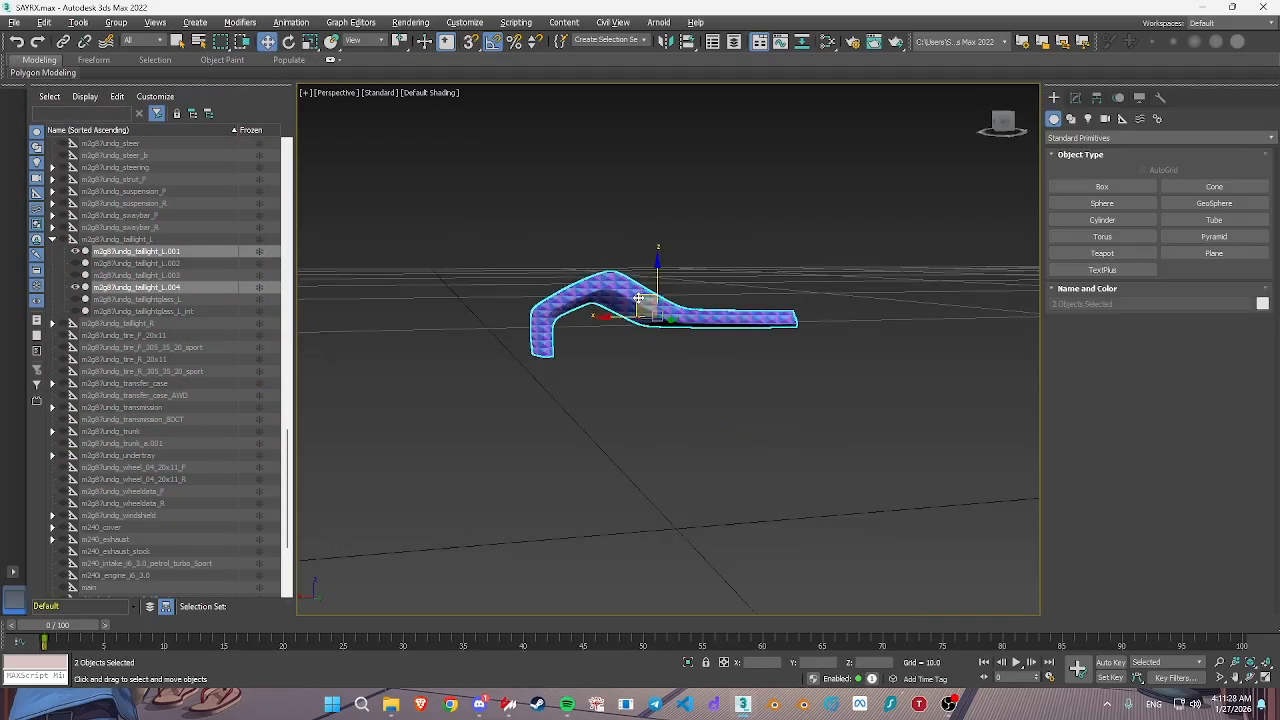
# Reopen the UV editor for both left light strips and scale their UVs up for a much denser texture pattern
pyautogui.click(1075, 97)
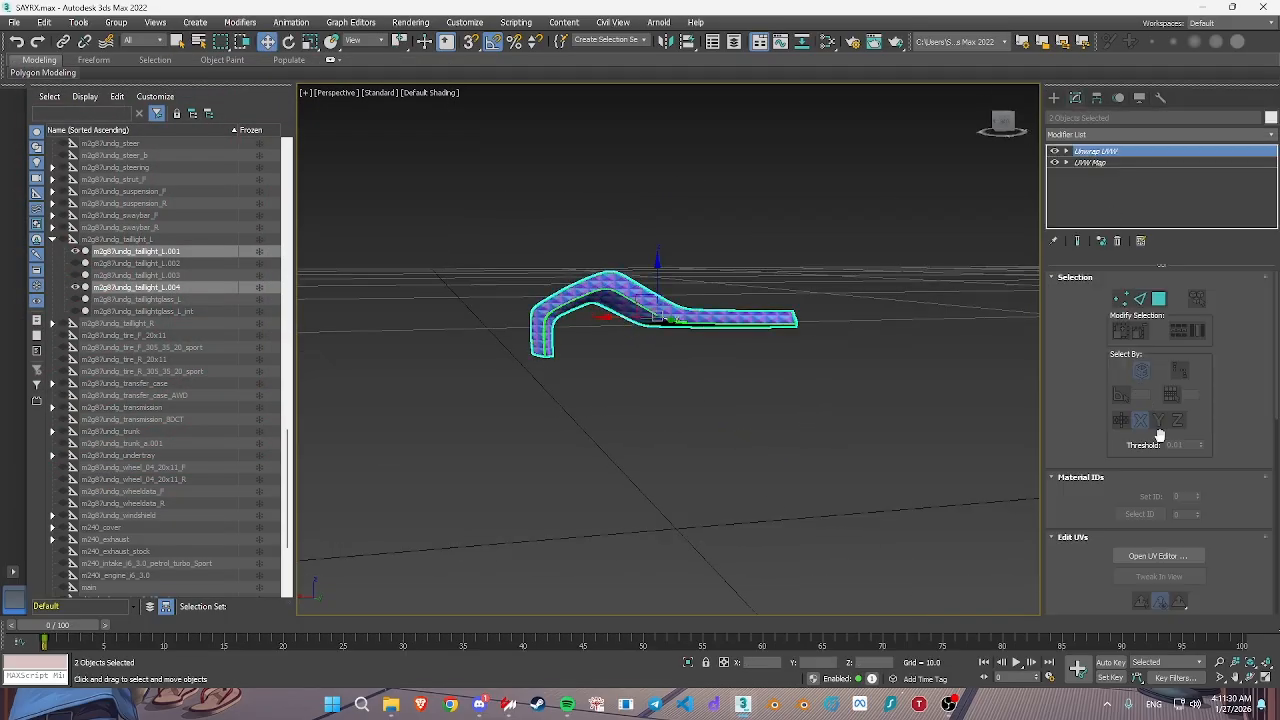
pyautogui.click(1157, 555)
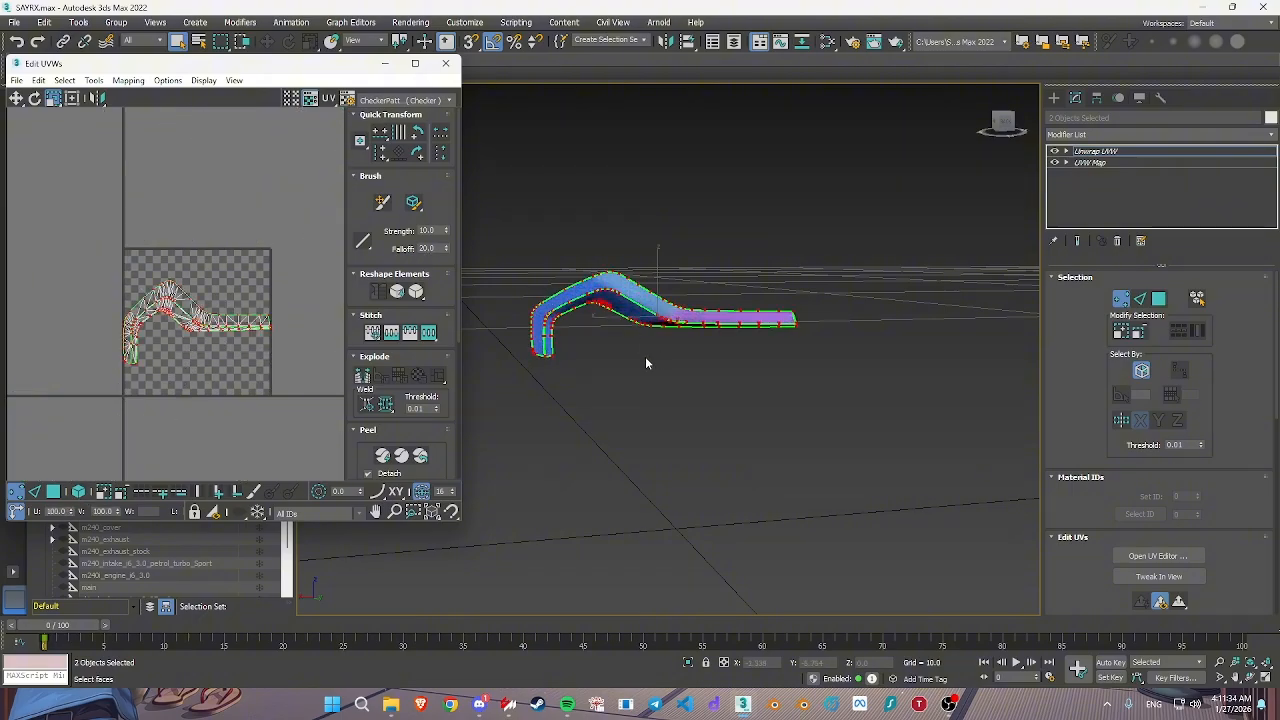
pyautogui.click(58, 511)
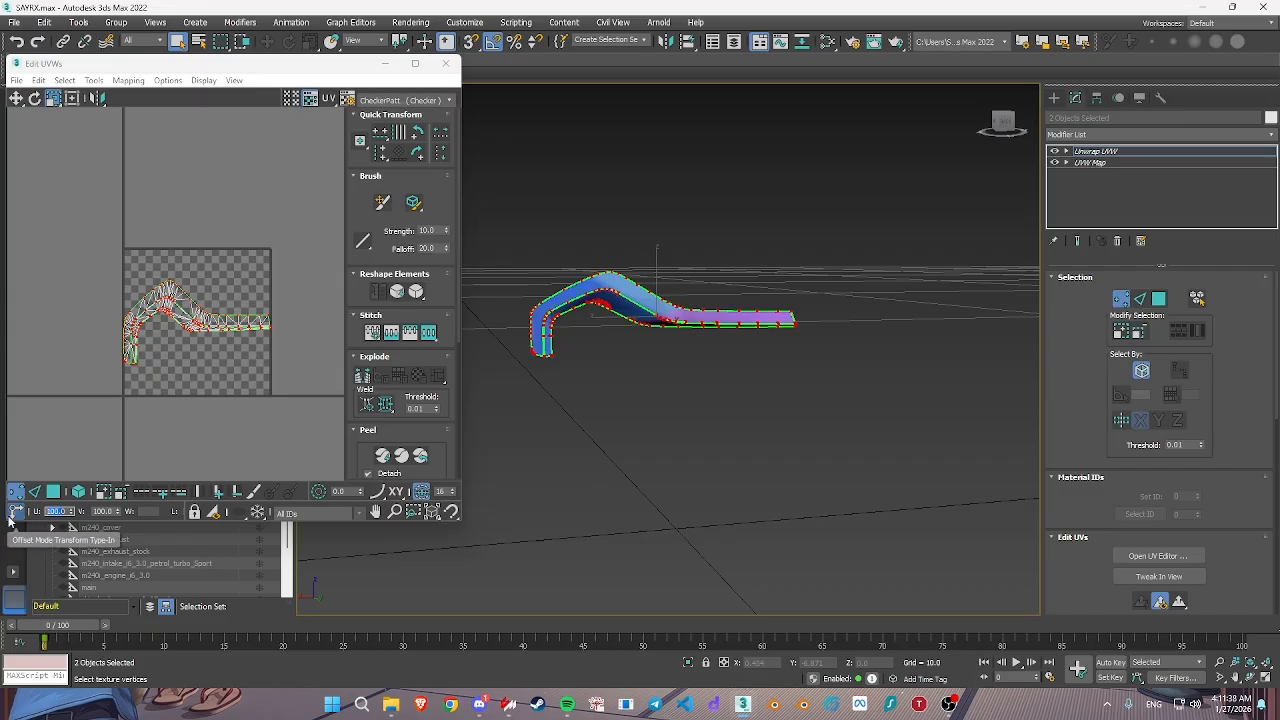
pyautogui.write('1000')
pyautogui.press('Return')
pyautogui.scroll(-8, 128, 440)
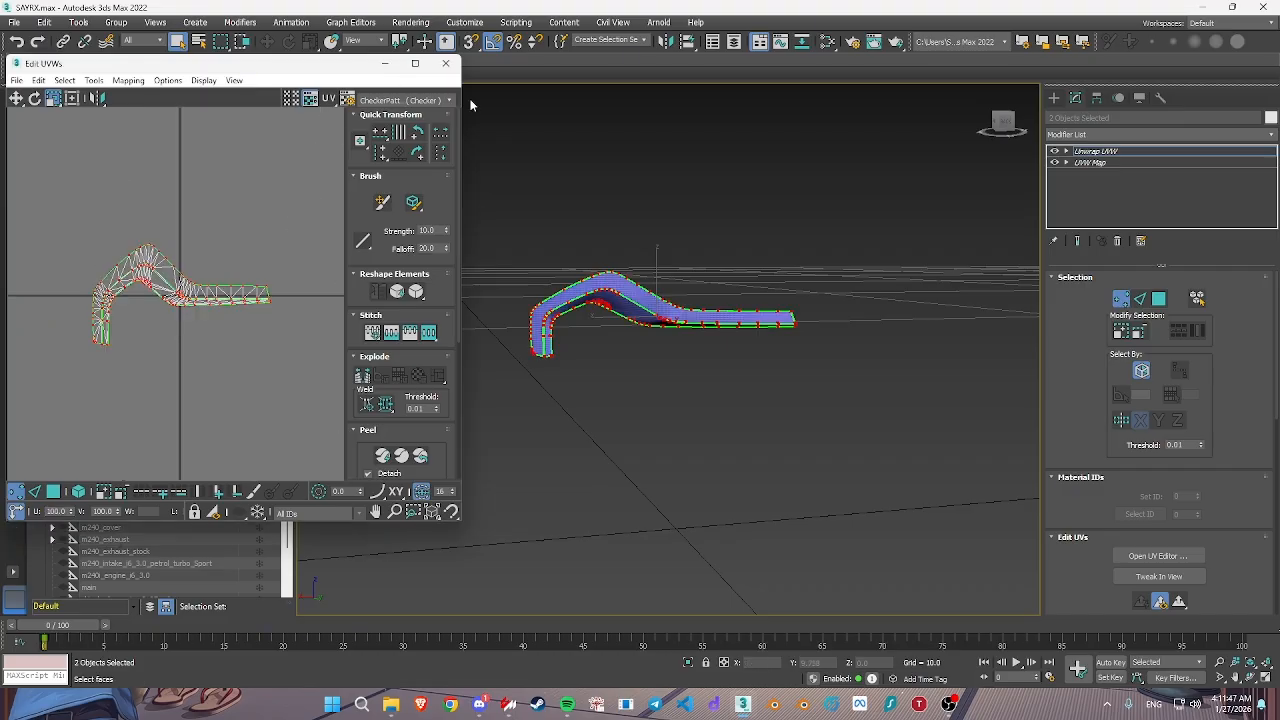
# Close the UV editor, deselect the strips and unhide all objects of the car
pyautogui.click(446, 64)
pyautogui.click(1055, 98)
pyautogui.click(839, 429)
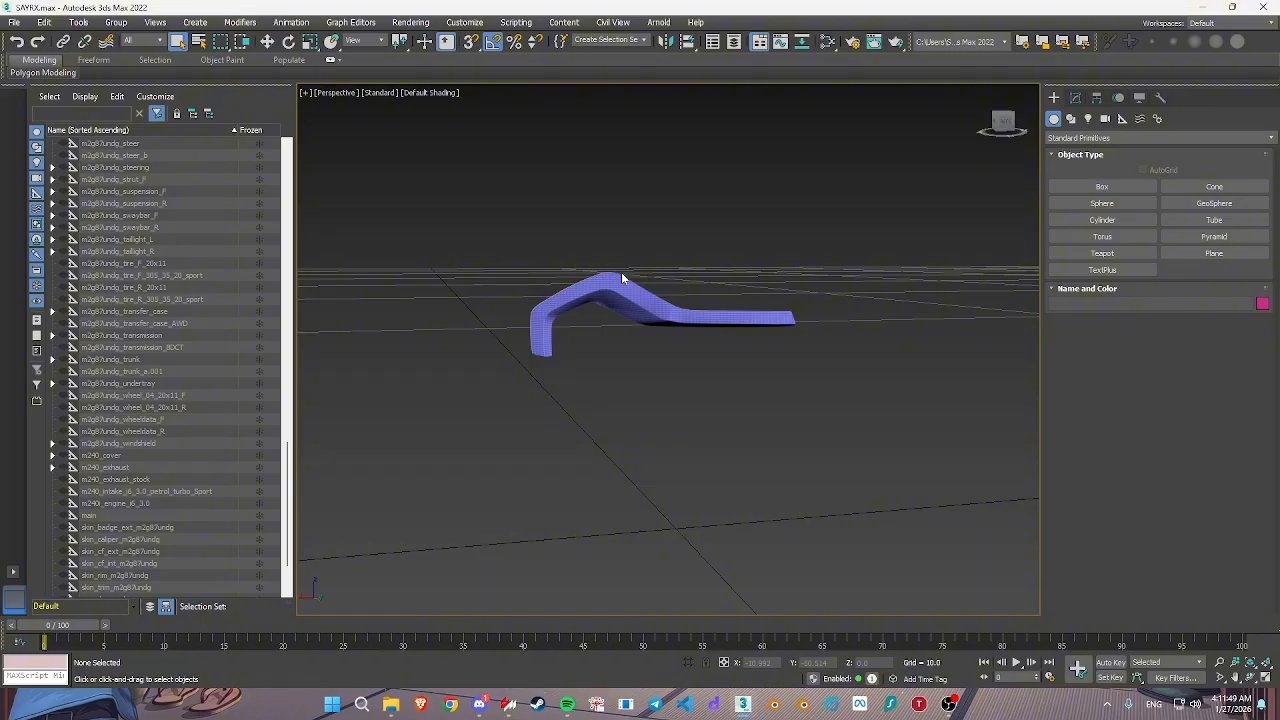
pyautogui.rightClick(621, 272)
pyautogui.click(665, 208)
pyautogui.click(580, 325)
pyautogui.rightClick(735, 325)
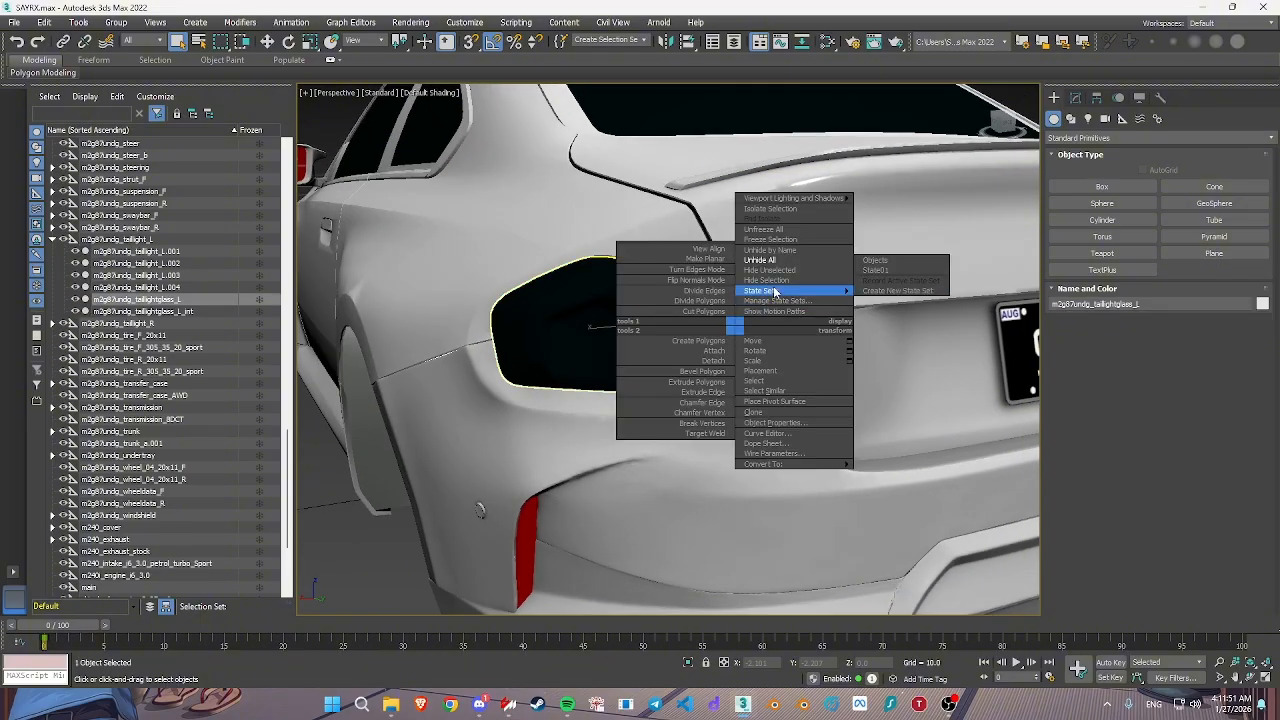
pyautogui.click(770, 281)
pyautogui.scroll(-8, 626, 331)
pyautogui.hotkey('ctrl', 'z')
# Hide the outer glass of the right taillight
pyautogui.keyDown('alt'); pyautogui.moveTo(690, 320); pyautogui.dragTo(838, 328, button='middle'); pyautogui.keyUp('alt')
pyautogui.scroll(8, 838, 328)
pyautogui.click(738, 347)
pyautogui.rightClick(763, 351)
pyautogui.click(792, 301)
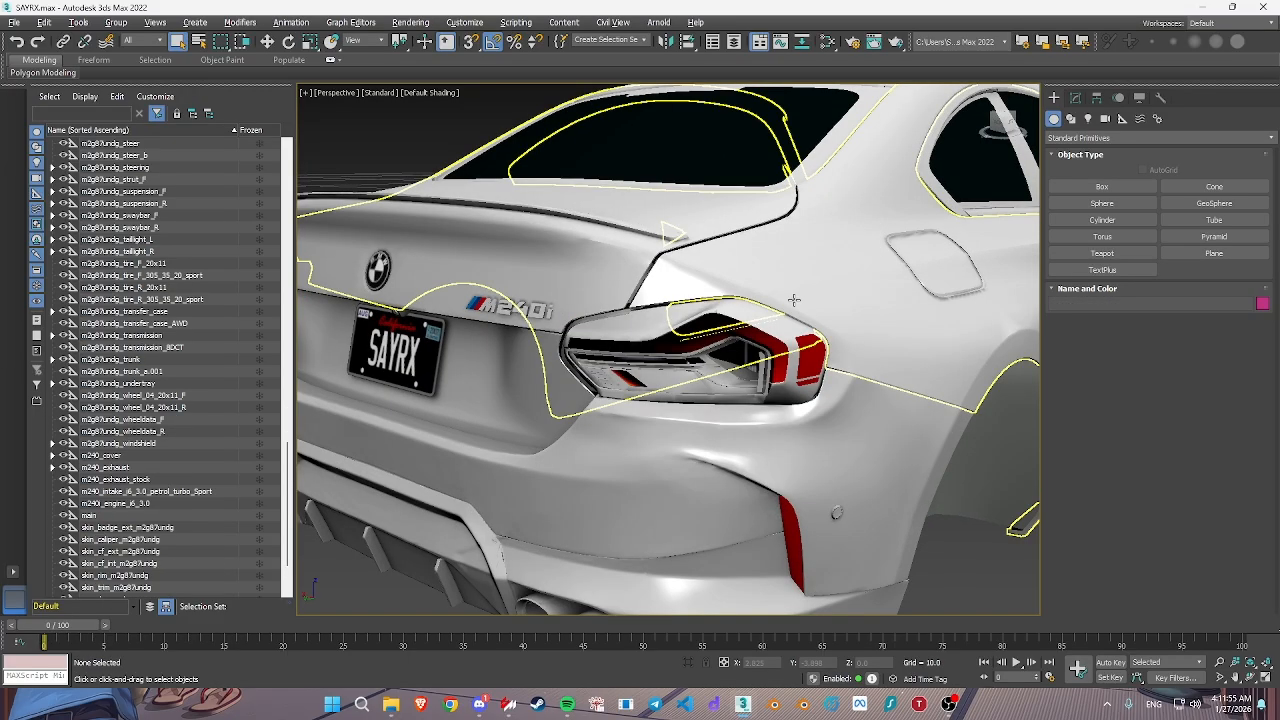
# Select the right taillight's outer light strip and apply the white light texture from the texture folder to it
pyautogui.click(758, 348)
pyautogui.press('w')
pyautogui.keyDown('alt'); pyautogui.moveTo(758, 348); pyautogui.dragTo(690, 340, button='middle'); pyautogui.keyUp('alt')
pyautogui.click(773, 340)
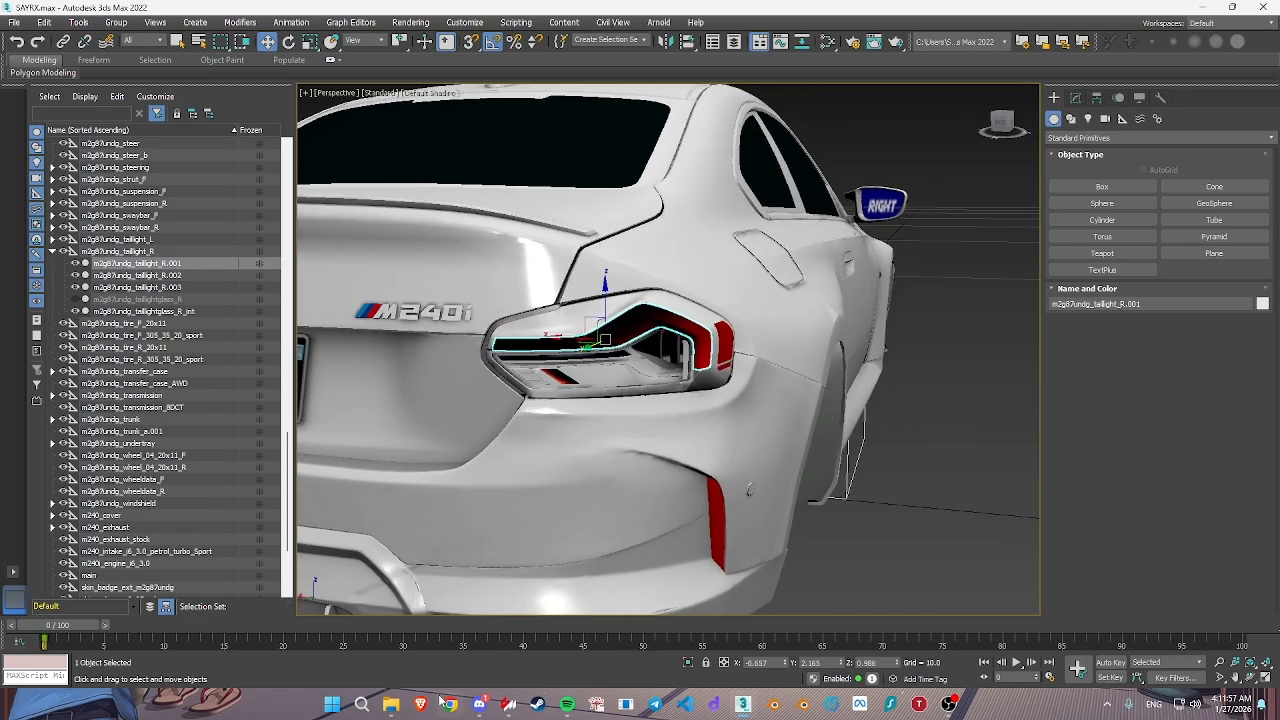
pyautogui.click(390, 704)
pyautogui.moveTo(618, 315); pyautogui.dragTo(619, 315)
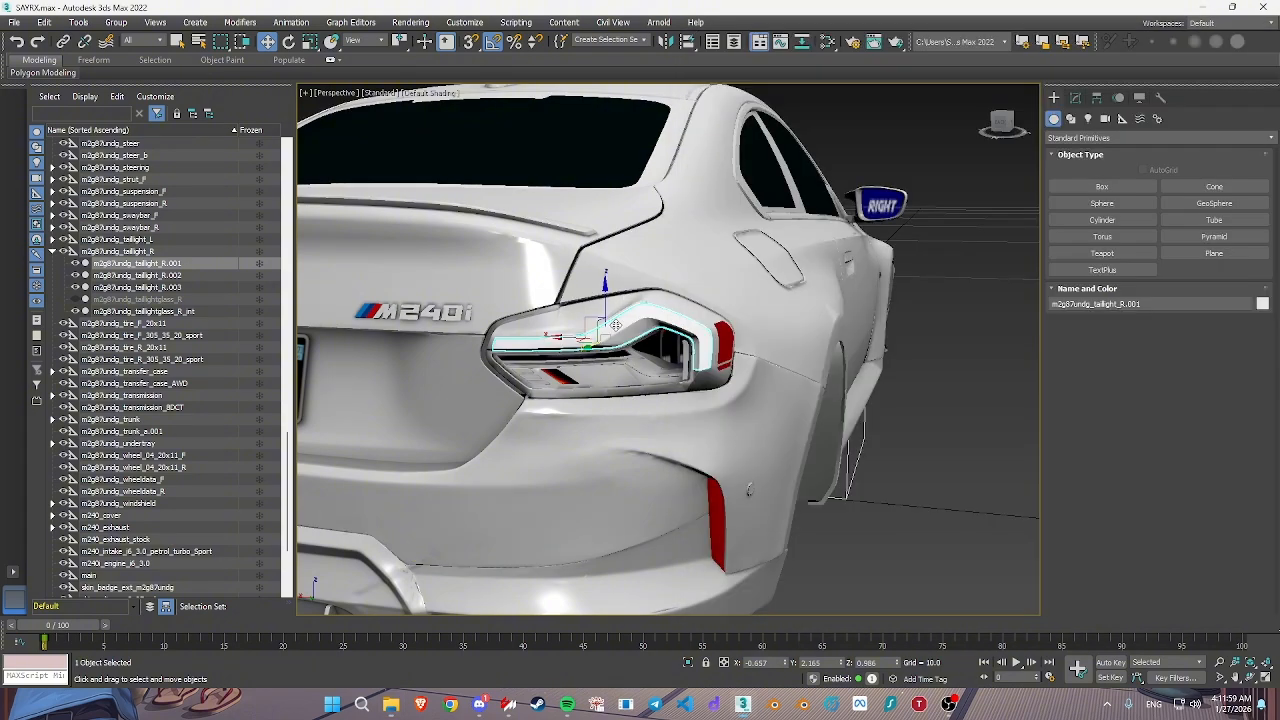
# Pick the right light strip's material into the Slate Material Editor and rename it LightBody
pyautogui.press('m')
pyautogui.click(553, 345)
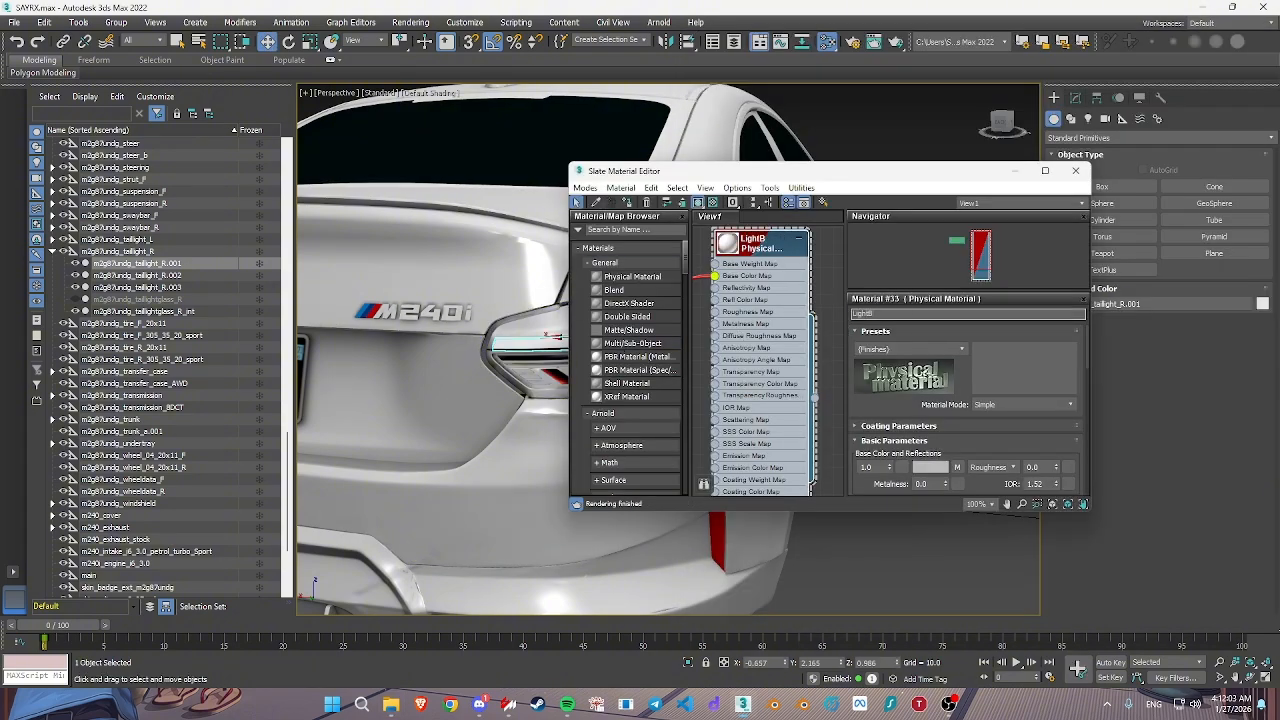
pyautogui.click(1075, 172)
# Clone the right taillight's outer light strip as a single copy named m2g87undg_taillight_R.004, slightly offset from the original
pyautogui.scroll(-4, 629, 345)
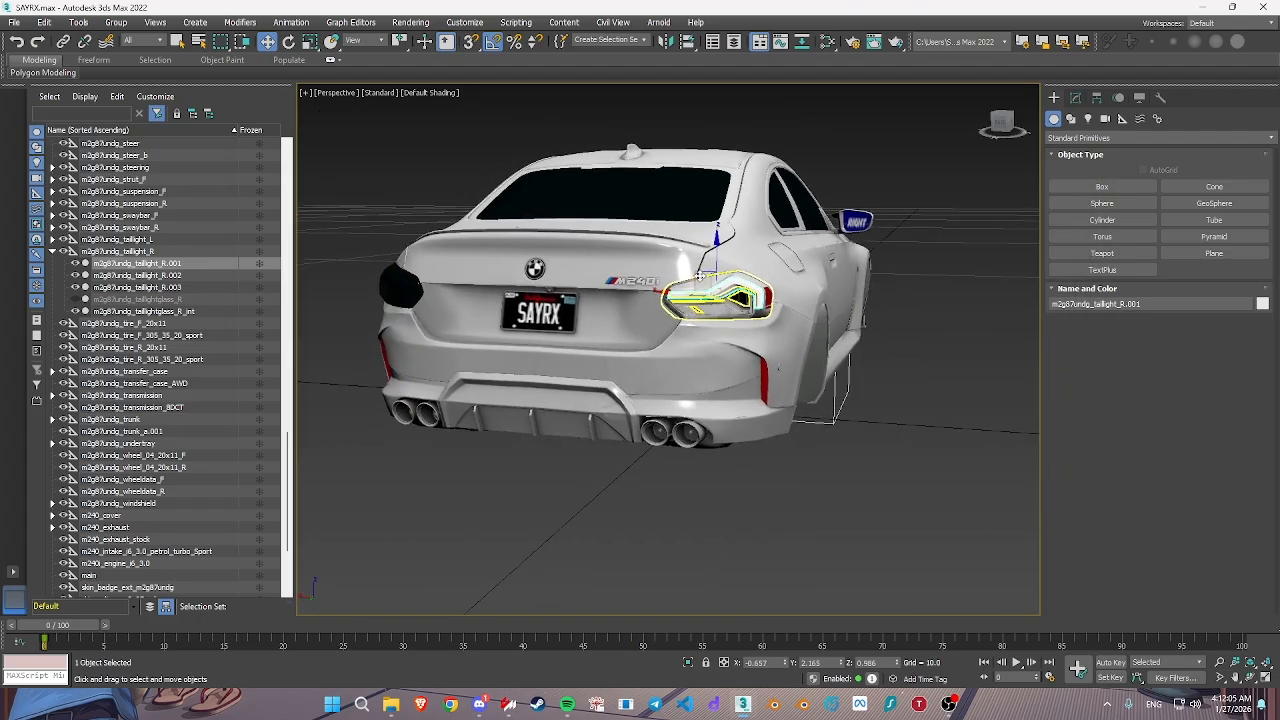
pyautogui.scroll(4, 629, 322)
pyautogui.keyDown('alt'); pyautogui.moveTo(629, 321); pyautogui.dragTo(575, 333, button='middle'); pyautogui.keyUp('alt')
pyautogui.press('m')
pyautogui.press('m')
pyautogui.keyDown('shift'); pyautogui.moveTo(577, 334); pyautogui.dragTo(667, 377); pyautogui.keyUp('shift')
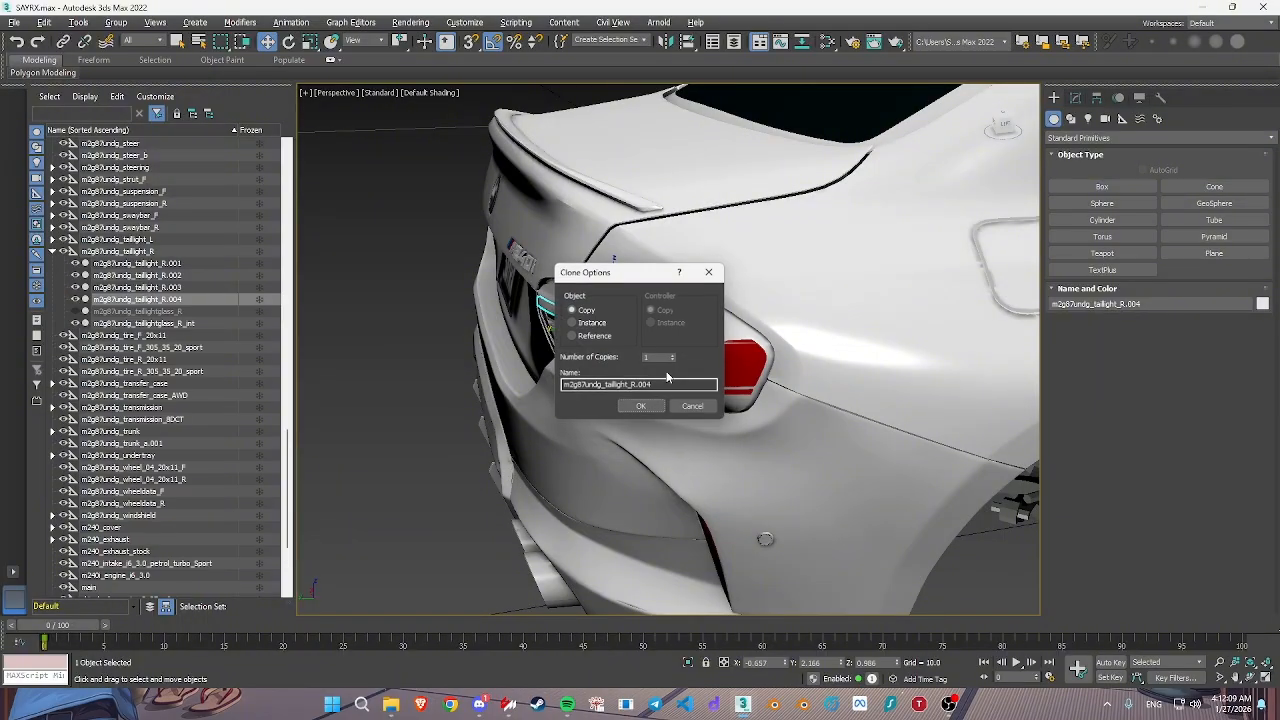
pyautogui.click(643, 405)
# Apply the pyramid normal-map texture from the texture folder to the cloned right light strip
pyautogui.keyDown('alt'); pyautogui.moveTo(643, 402); pyautogui.dragTo(715, 352, button='middle'); pyautogui.keyUp('alt')
pyautogui.hotkey('alt', 'Tab')
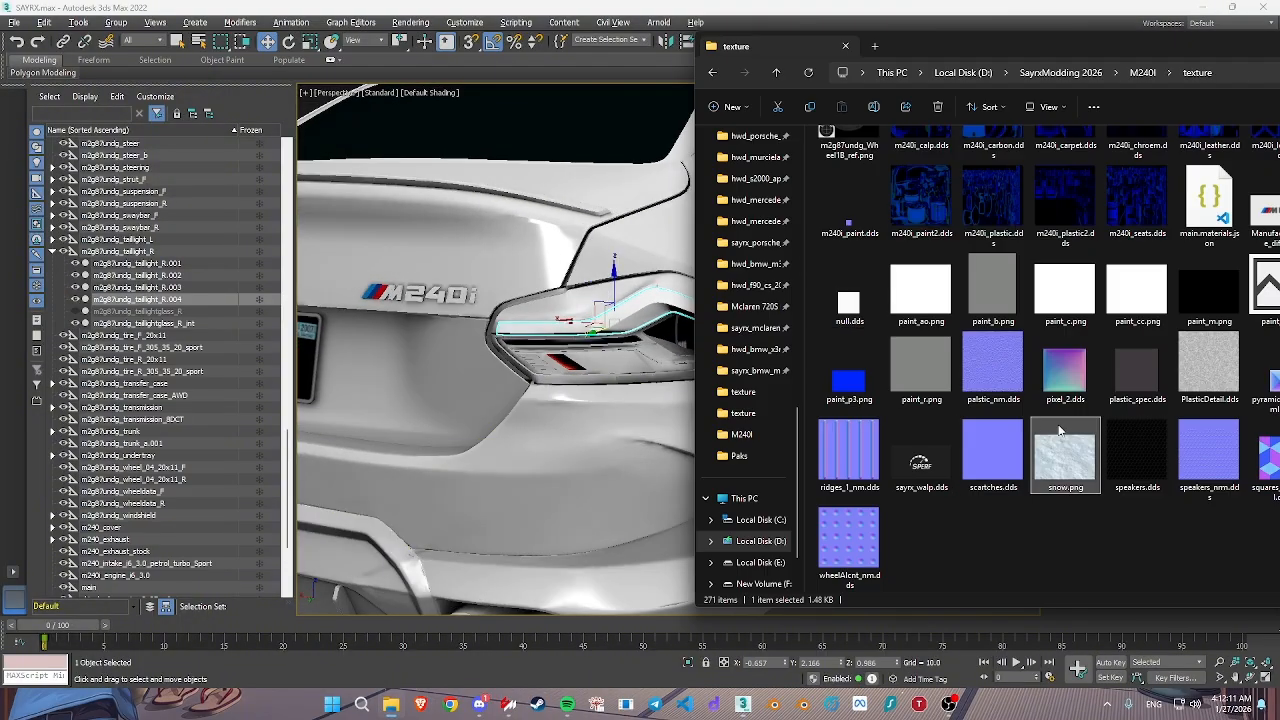
pyautogui.hotkey('alt', 'Tab')
# Pick the cloned right strip's material into the Slate Material Editor and rename it GlassBody
pyautogui.press('m')
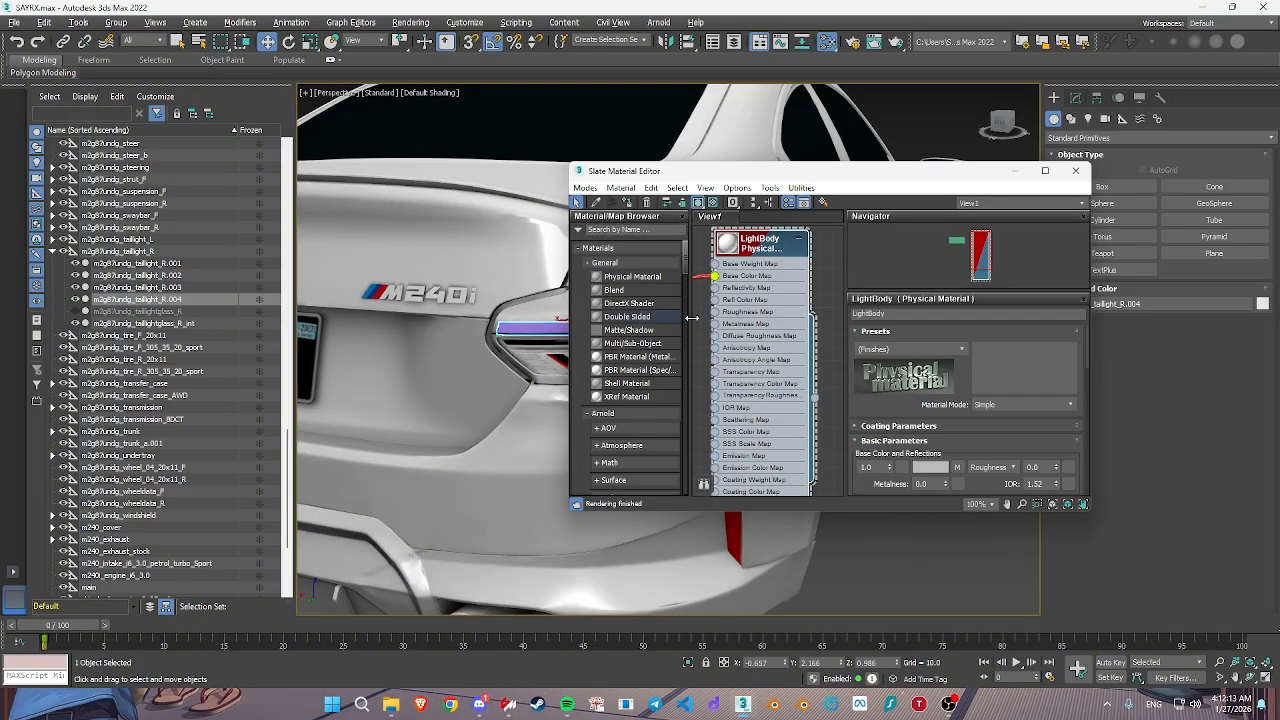
pyautogui.click(597, 202)
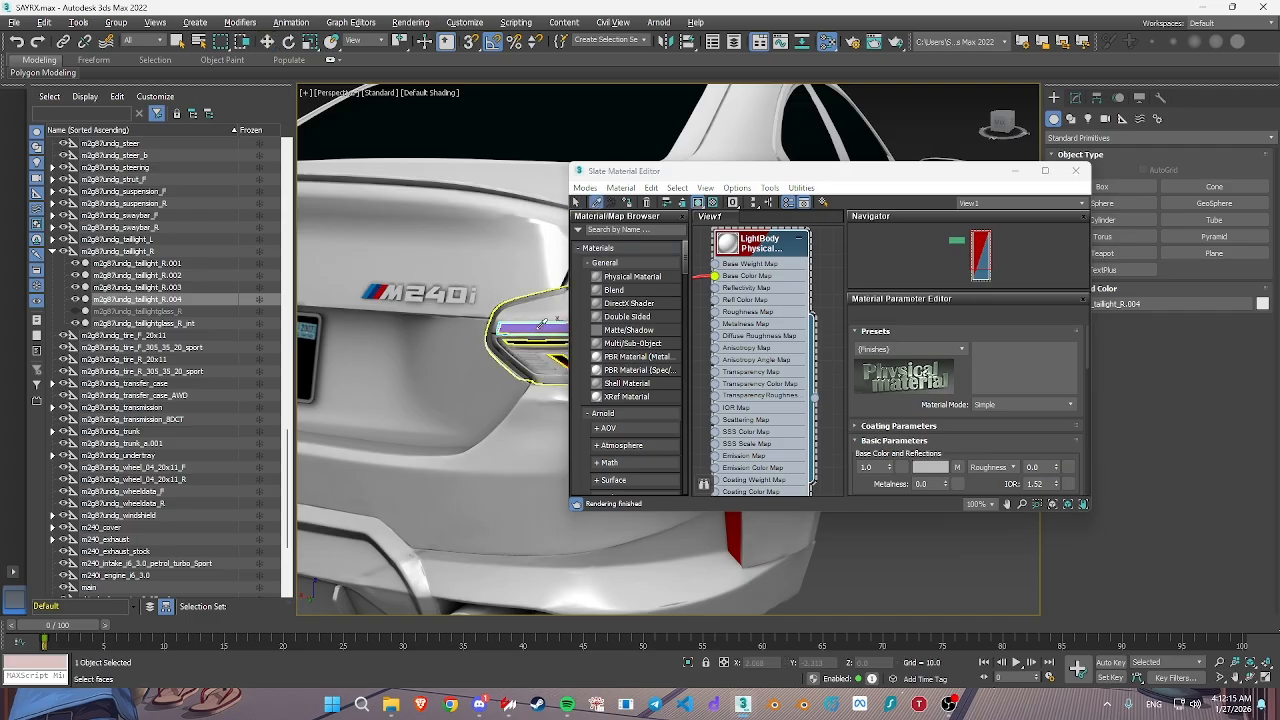
pyautogui.click(541, 323)
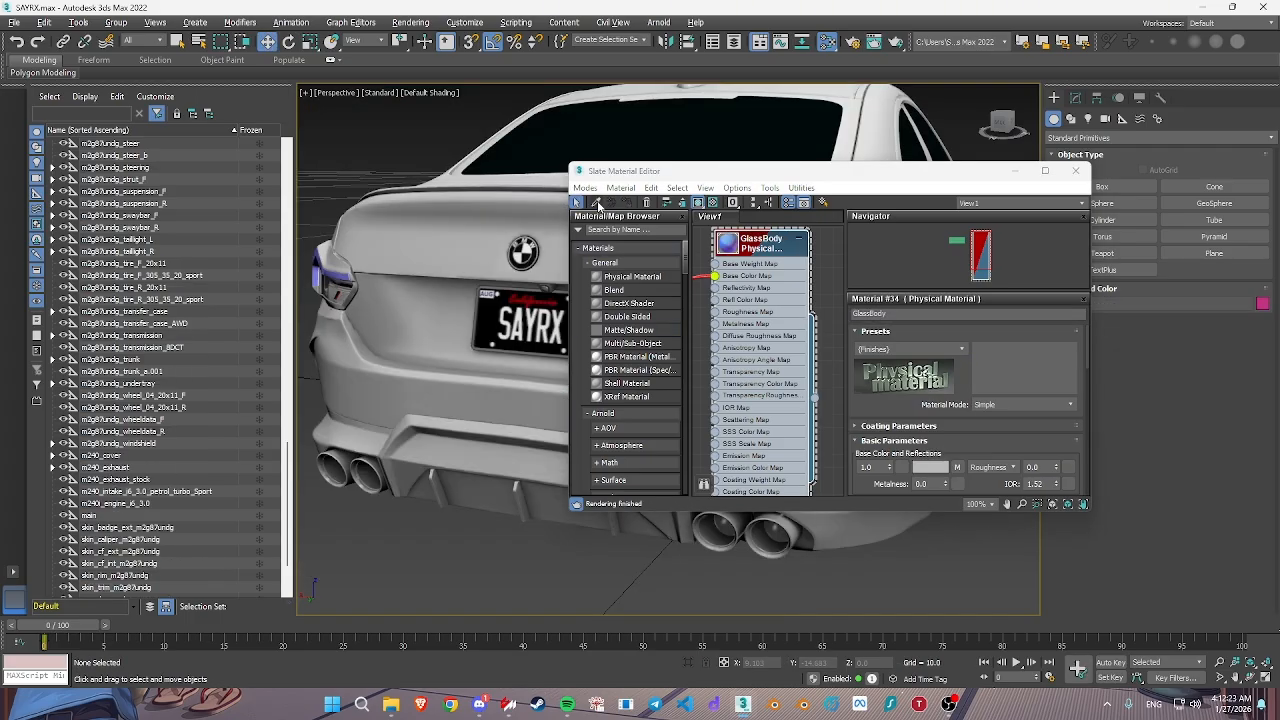
pyautogui.click(322, 265)
pyautogui.click(1077, 171)
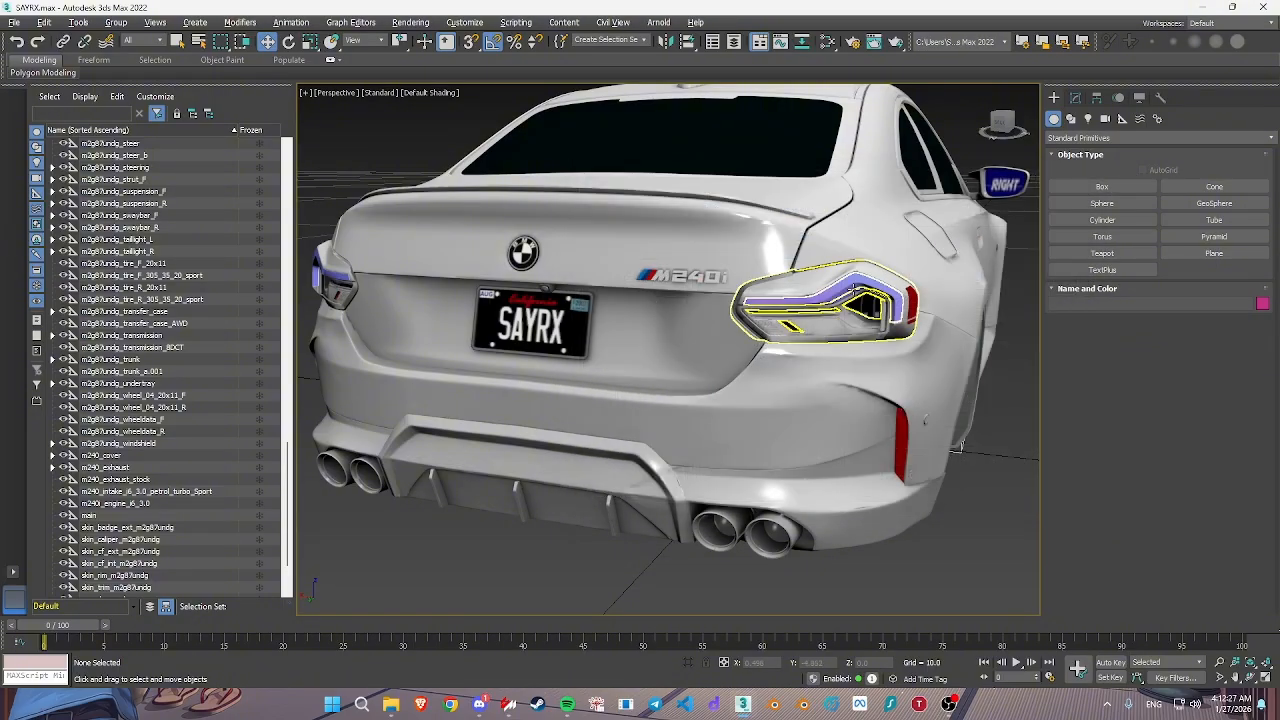
# Hide the right taillight part m2g87undg_taillight_R.002
pyautogui.click(807, 329)
pyautogui.rightClick(790, 288)
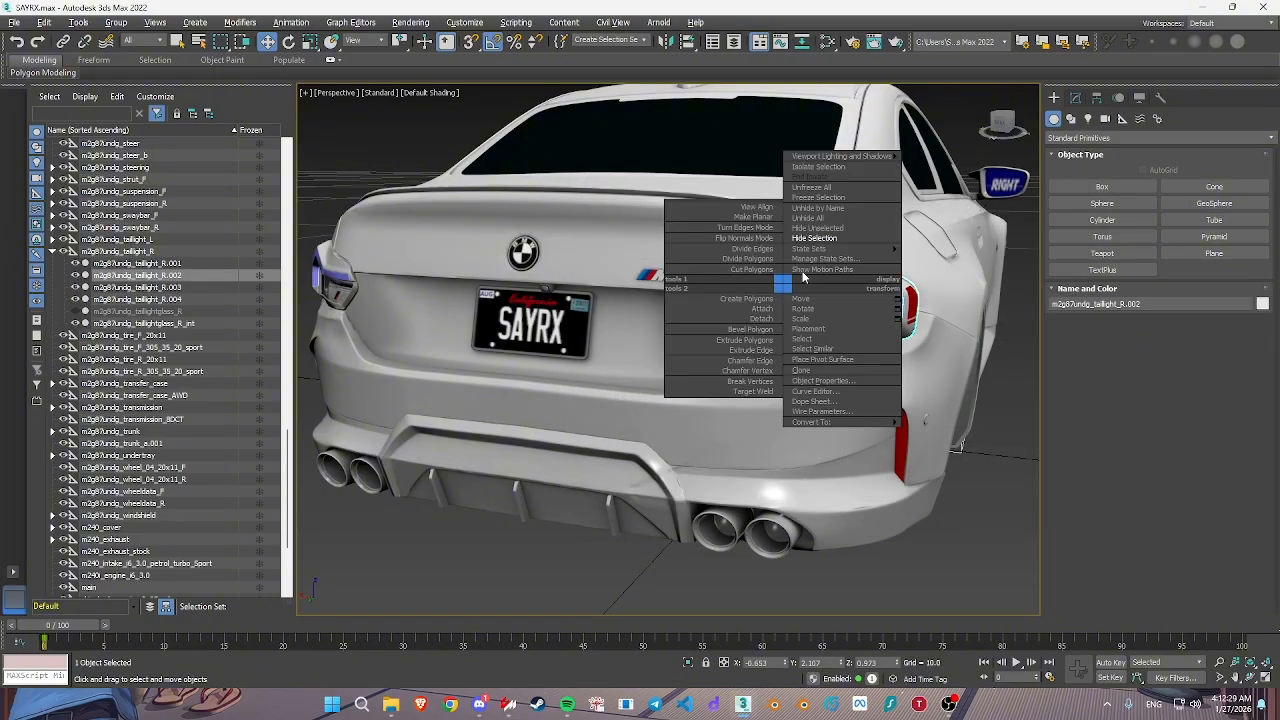
pyautogui.click(812, 241)
# Select both overlapping light strips of the right taillight and add a planar UVW Map modifier to them
pyautogui.click(835, 287)
pyautogui.keyDown('alt'); pyautogui.moveTo(835, 287); pyautogui.dragTo(935, 285, button='middle'); pyautogui.keyUp('alt')
pyautogui.click(1076, 98)
pyautogui.click(1083, 136)
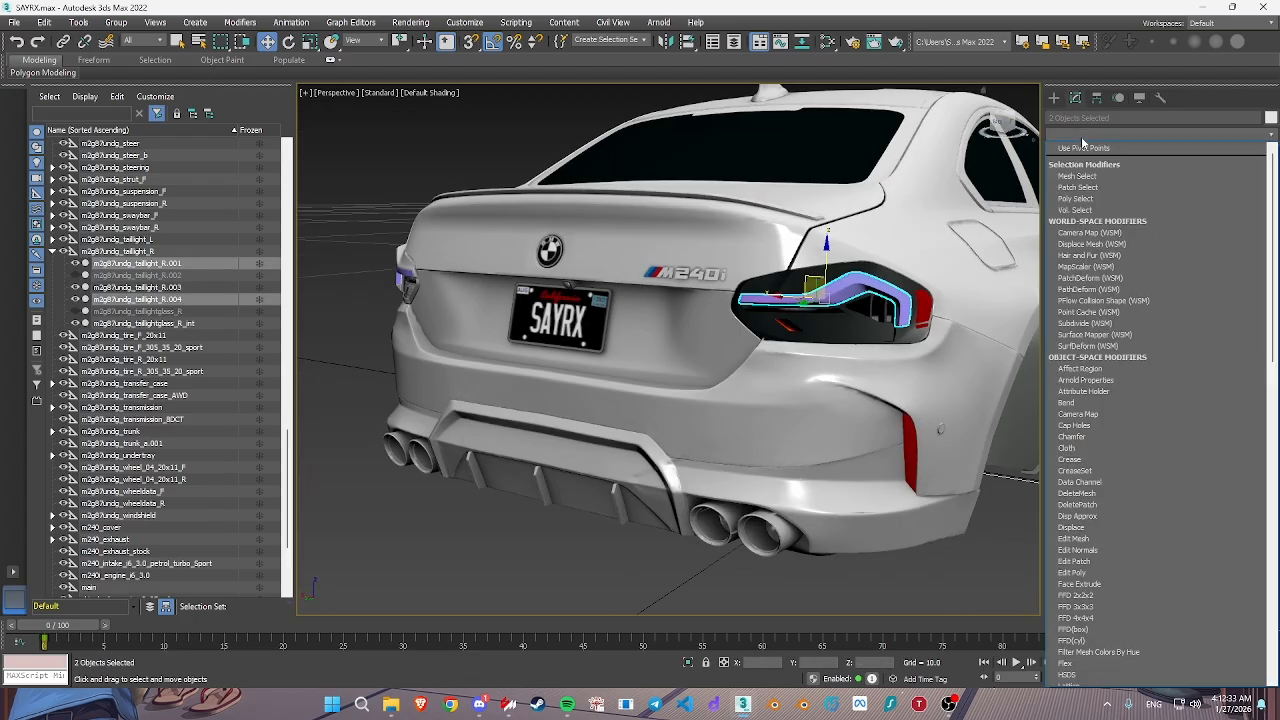
pyautogui.write('uvw')
pyautogui.press('Return')
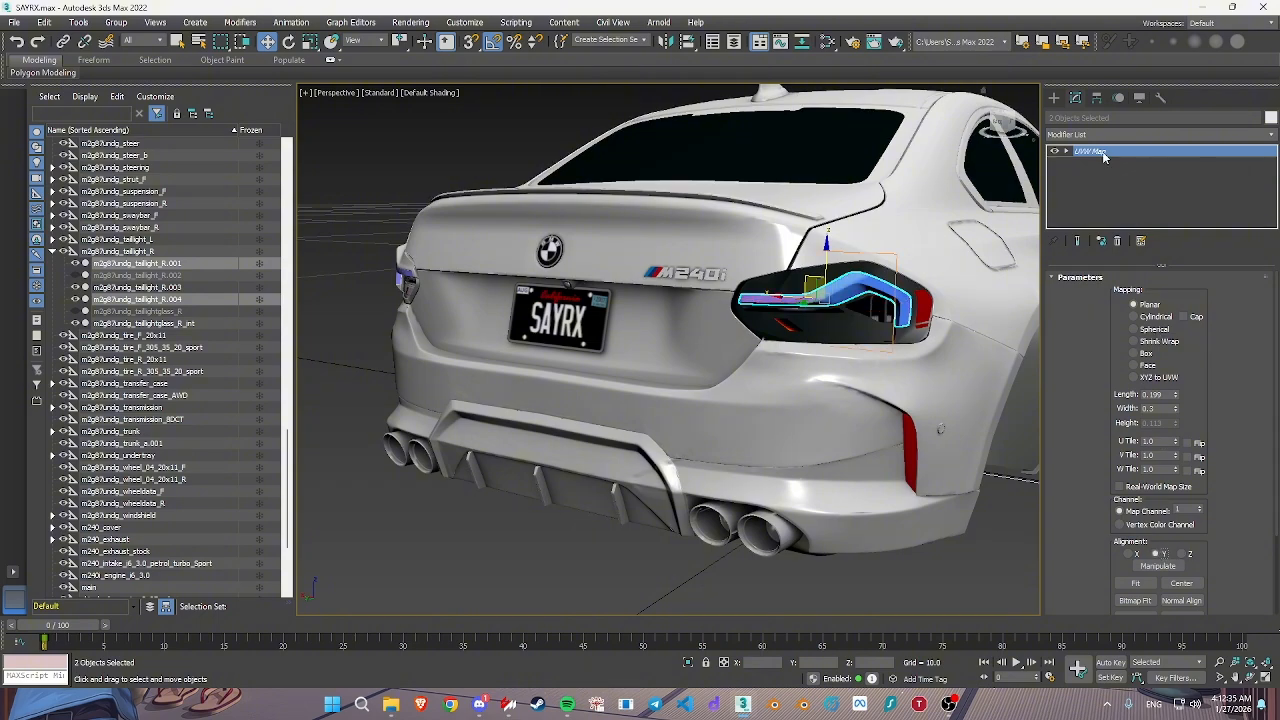
# Add an Unwrap UVW modifier above the UVW Map on the two selected right taillight strips
pyautogui.click(1104, 156)
pyautogui.keyDown('alt'); pyautogui.moveTo(862, 268); pyautogui.dragTo(962, 332, button='middle'); pyautogui.keyUp('alt')
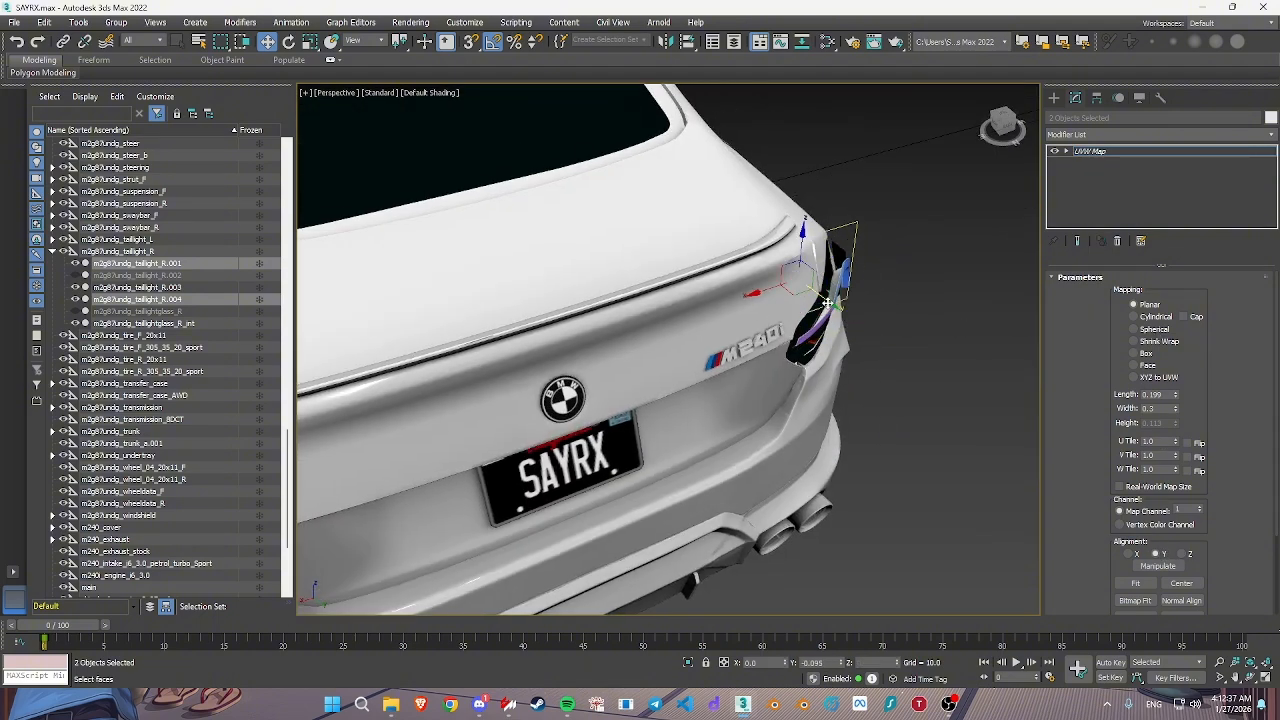
pyautogui.moveTo(828, 303); pyautogui.dragTo(826, 300)
pyautogui.keyDown('alt'); pyautogui.moveTo(826, 300); pyautogui.dragTo(738, 246, button='middle'); pyautogui.keyUp('alt')
pyautogui.click(1086, 137)
pyautogui.write('un')
pyautogui.press('Return')
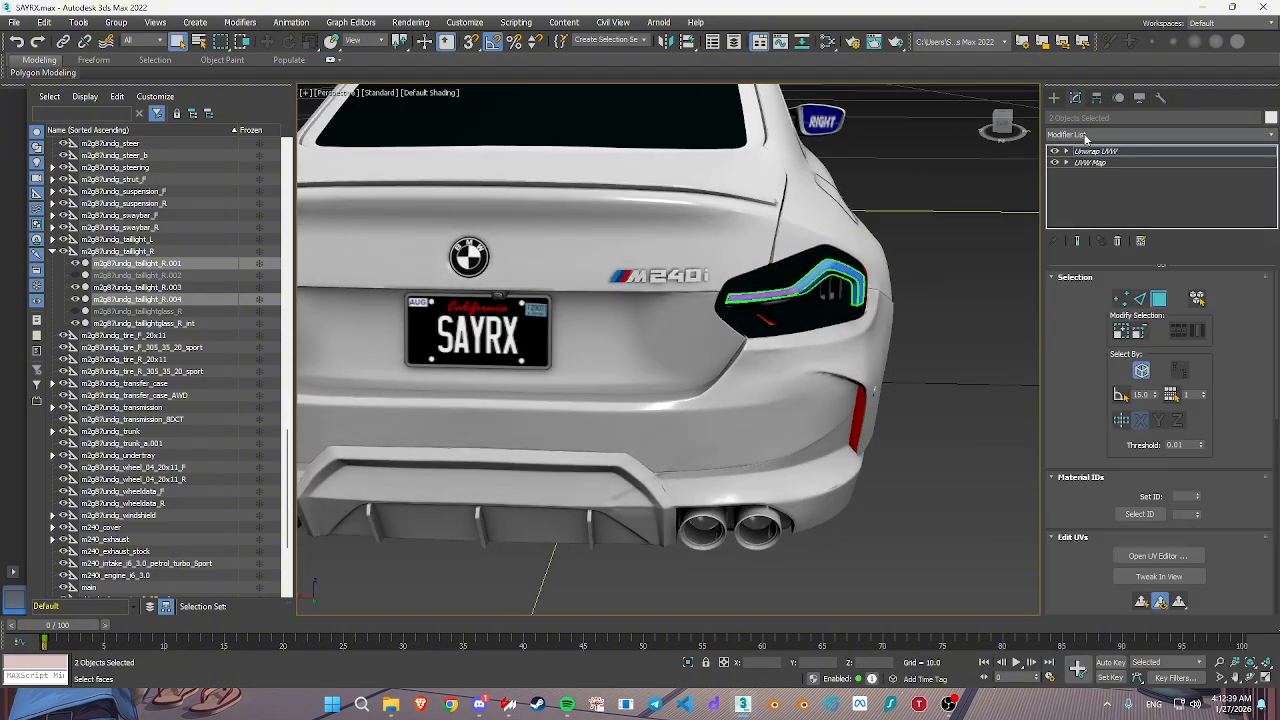
# Mirror all UVs of the two strips horizontally and scale them up far beyond the texture tile, then close the UV editor
pyautogui.click(1163, 559)
pyautogui.scroll(-3, 249, 331)
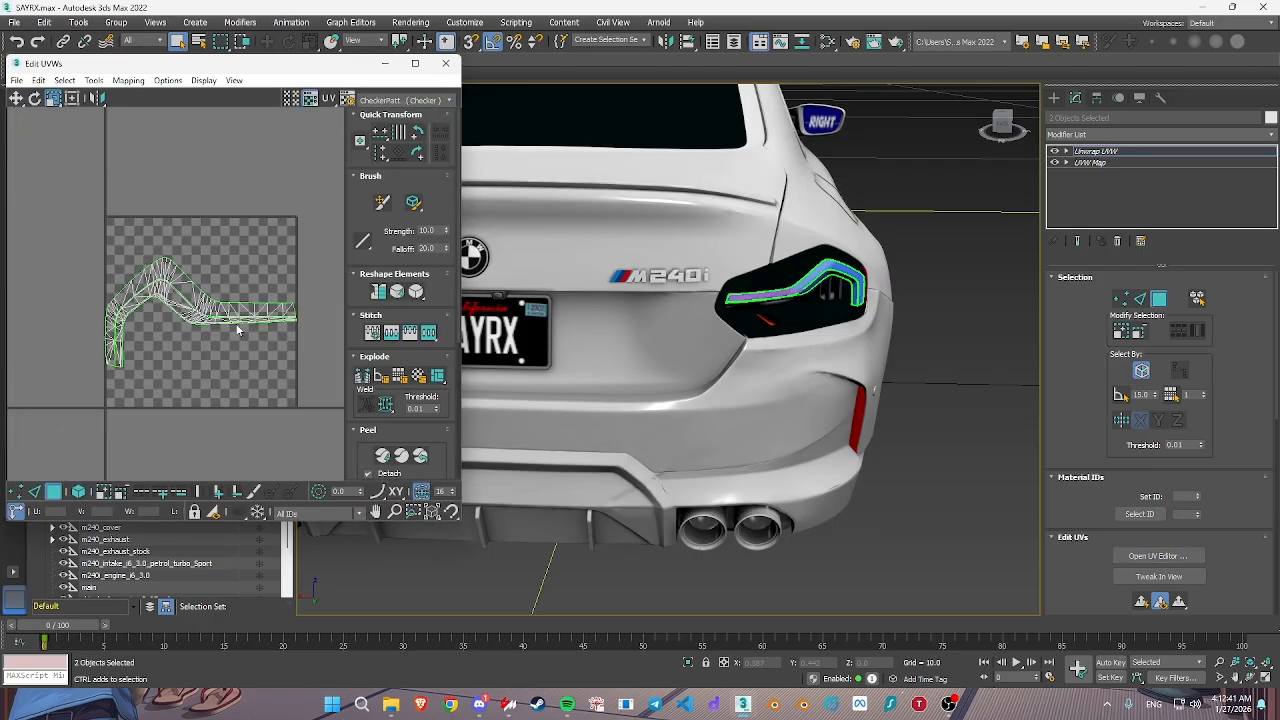
pyautogui.hotkey('ctrl', 'a')
pyautogui.rightClick(229, 321)
pyautogui.click(261, 408)
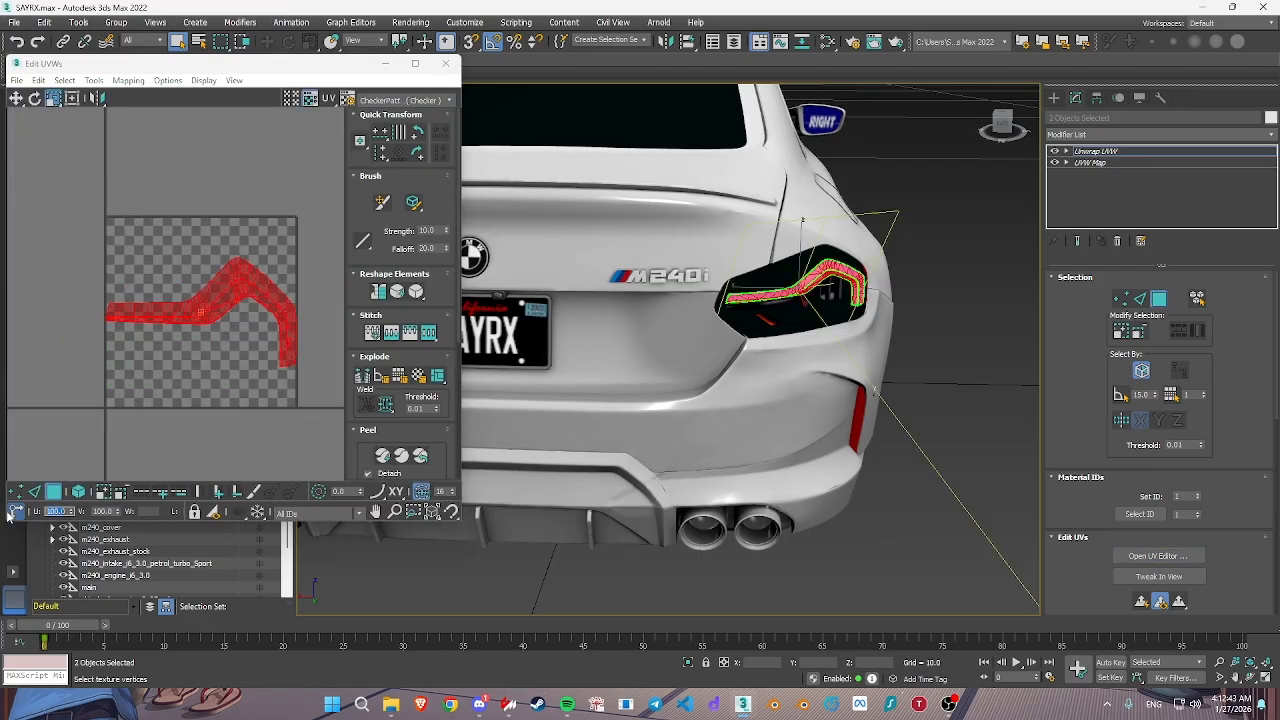
pyautogui.press('Return')
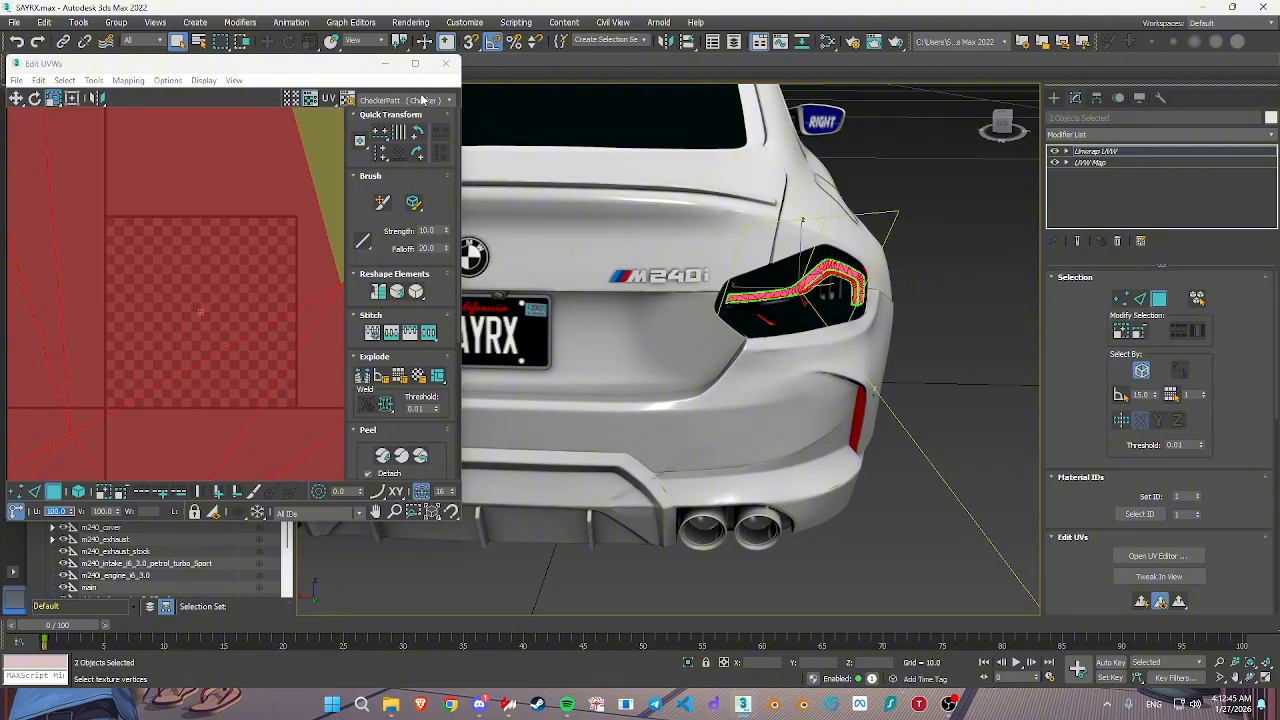
pyautogui.click(446, 63)
pyautogui.click(1054, 98)
pyautogui.keyDown('alt'); pyautogui.moveTo(731, 299); pyautogui.dragTo(695, 292, button='middle'); pyautogui.keyUp('alt')
pyautogui.scroll(1, 802, 299)
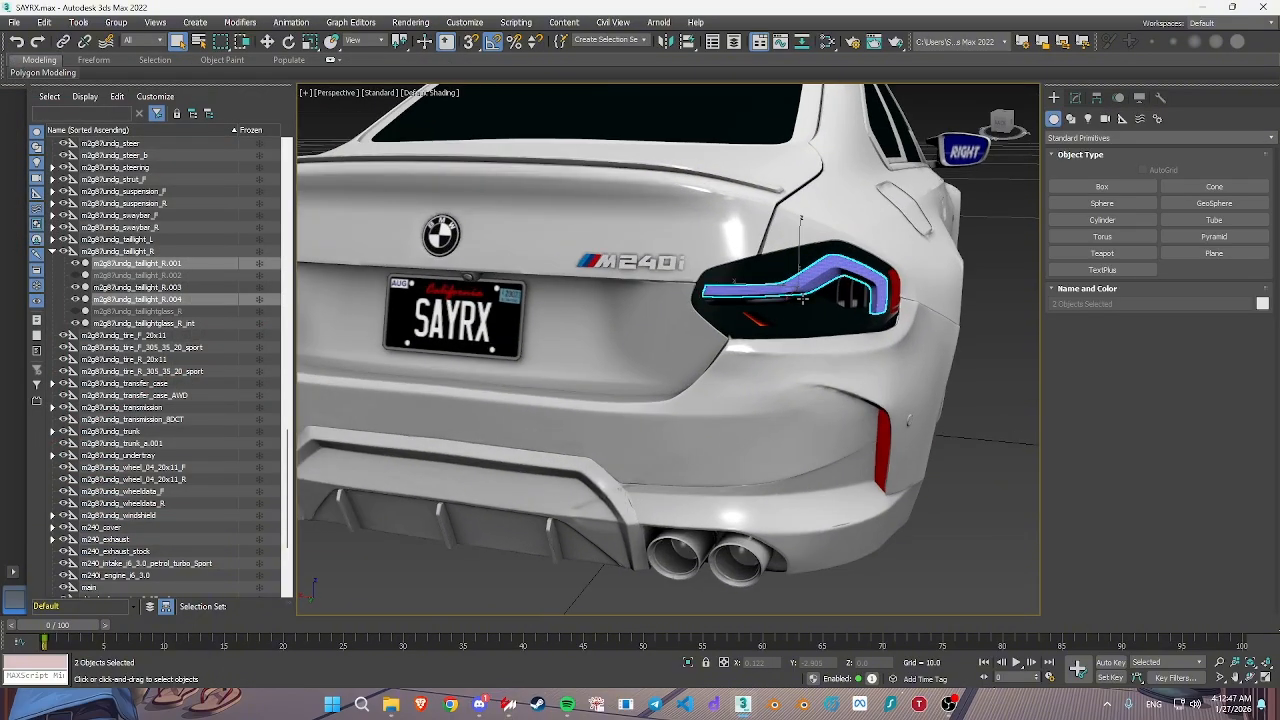
# Unhide all hidden objects and save the scene
pyautogui.scroll(-3, 802, 299)
pyautogui.rightClick(802, 299)
pyautogui.click(832, 236)
pyautogui.keyDown('alt'); pyautogui.moveTo(862, 262); pyautogui.dragTo(806, 256, button='middle'); pyautogui.keyUp('alt')
pyautogui.moveTo(930, 280); pyautogui.dragTo(824, 329, button='middle')
pyautogui.scroll(-3, 824, 329)
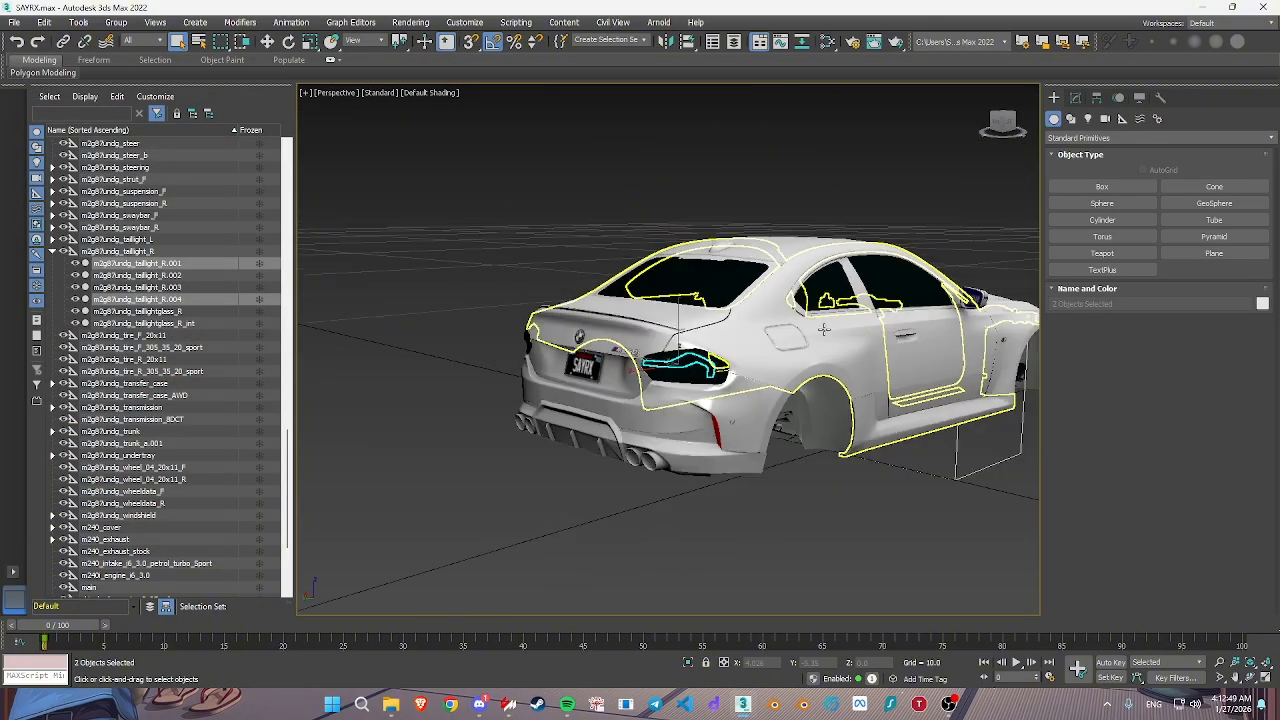
pyautogui.keyDown('alt'); pyautogui.moveTo(662, 338); pyautogui.dragTo(745, 385, button='middle'); pyautogui.keyUp('alt')
pyautogui.moveTo(745, 385); pyautogui.dragTo(626, 417, button='middle')
pyautogui.hotkey('ctrl', 's')
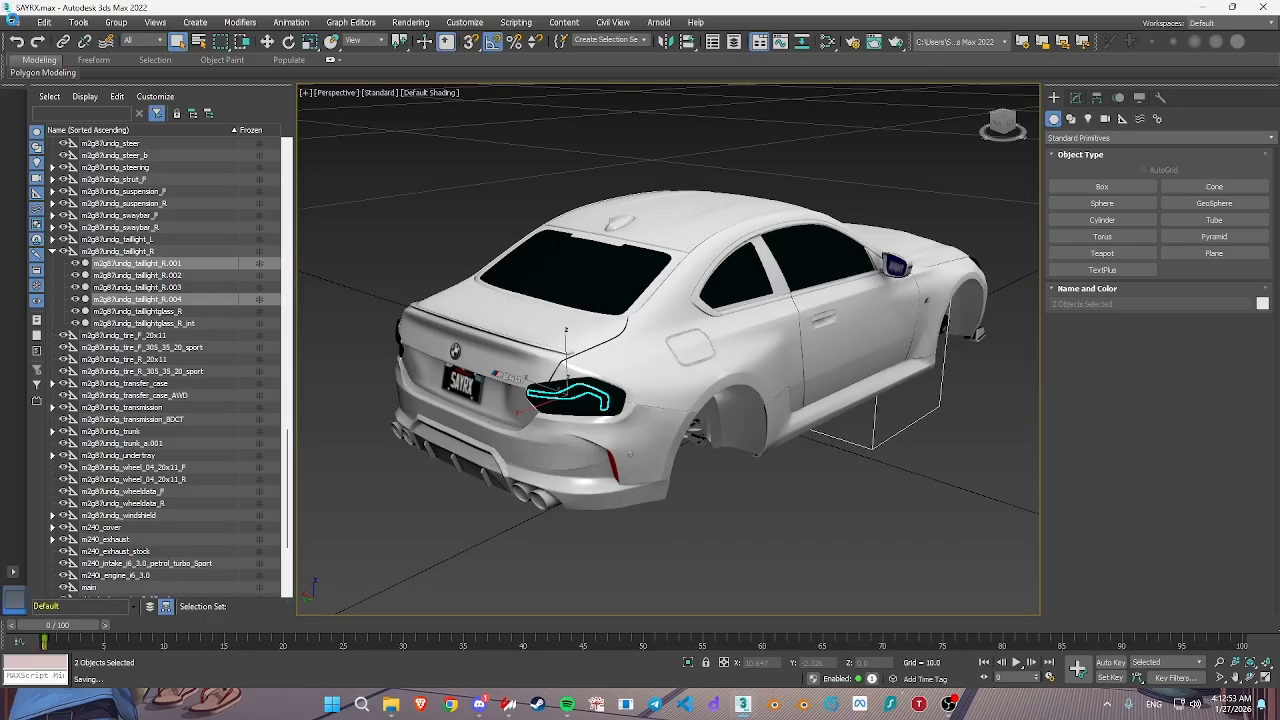
pyautogui.hotkey('alt', 'f')
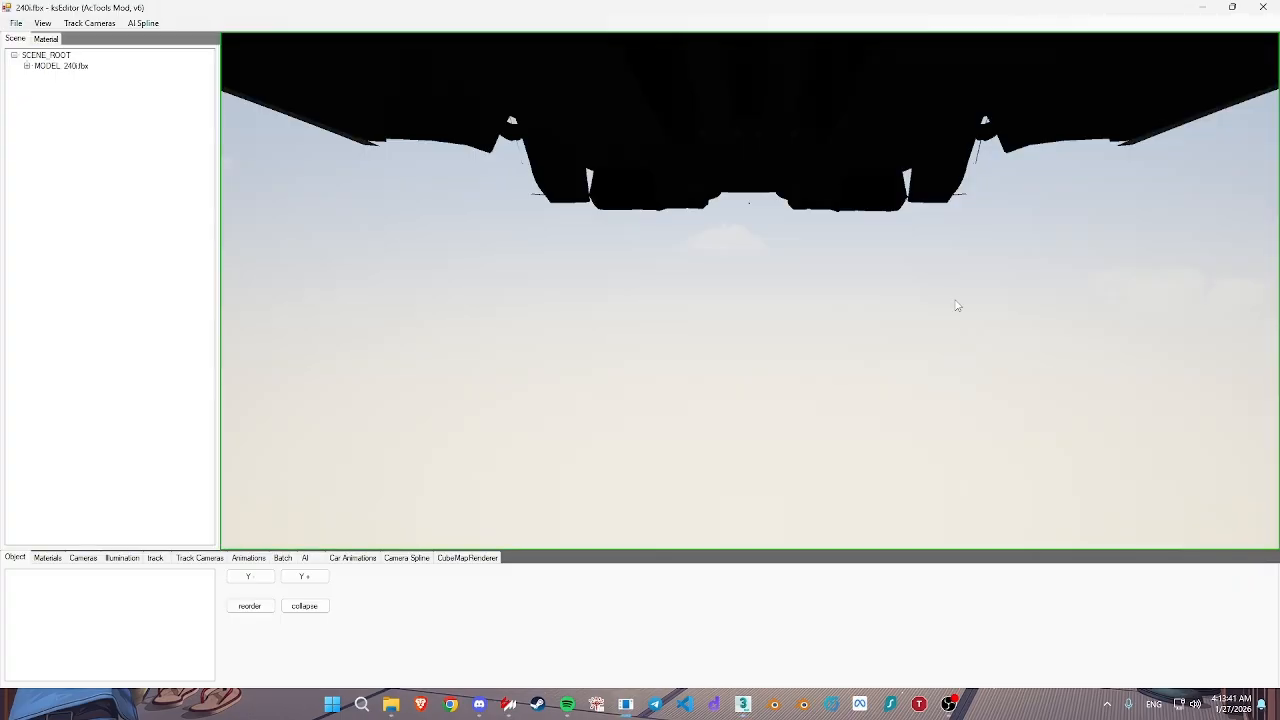
# Switch to ksEditor and deactivate the left taillight's outer glass object
pyautogui.moveTo(957, 306); pyautogui.dragTo(871, 379)
pyautogui.press('Up')
pyautogui.press('Down')
pyautogui.keyDown('ctrl'); pyautogui.click(714, 237); pyautogui.keyUp('ctrl')
pyautogui.scroll(1, 113, 612)
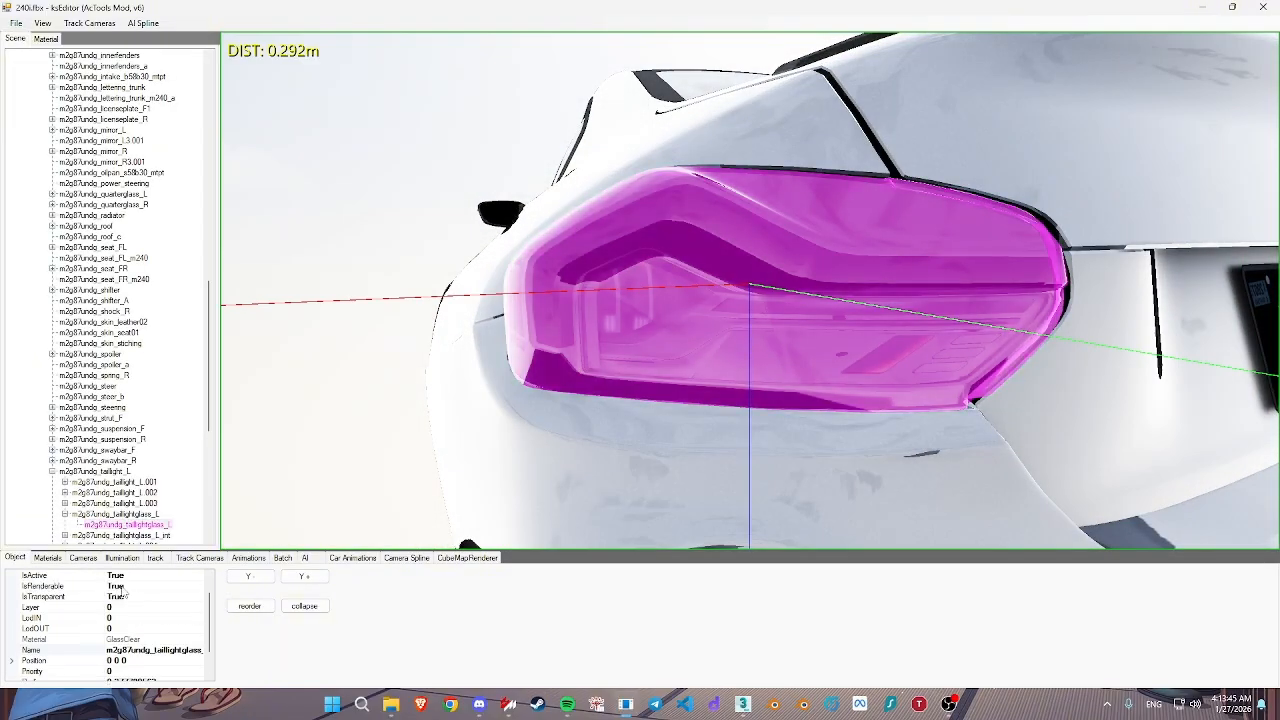
pyautogui.doubleClick(122, 576)
# Select the left taillight's textured glass strip and show its GlassBody material properties
pyautogui.keyDown('ctrl'); pyautogui.click(857, 284); pyautogui.keyUp('ctrl')
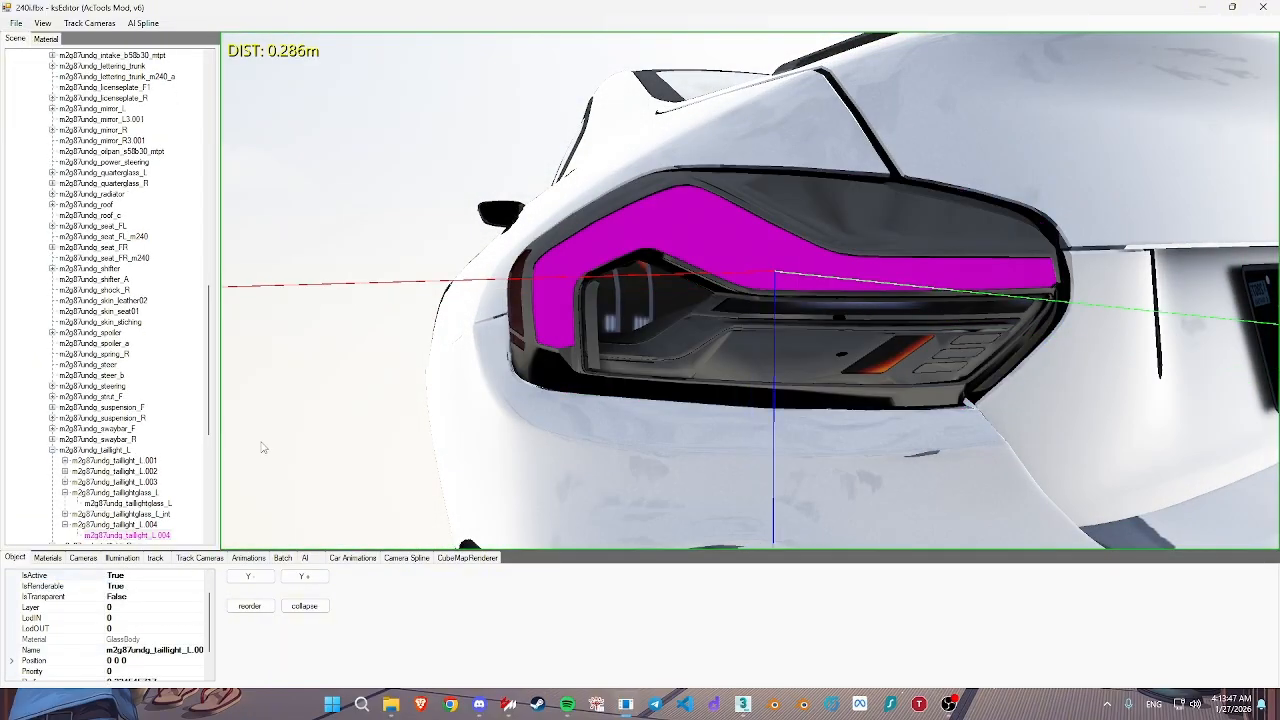
pyautogui.click(47, 559)
pyautogui.click(46, 39)
pyautogui.press('Up')
pyautogui.moveTo(711, 249); pyautogui.dragTo(518, 312)
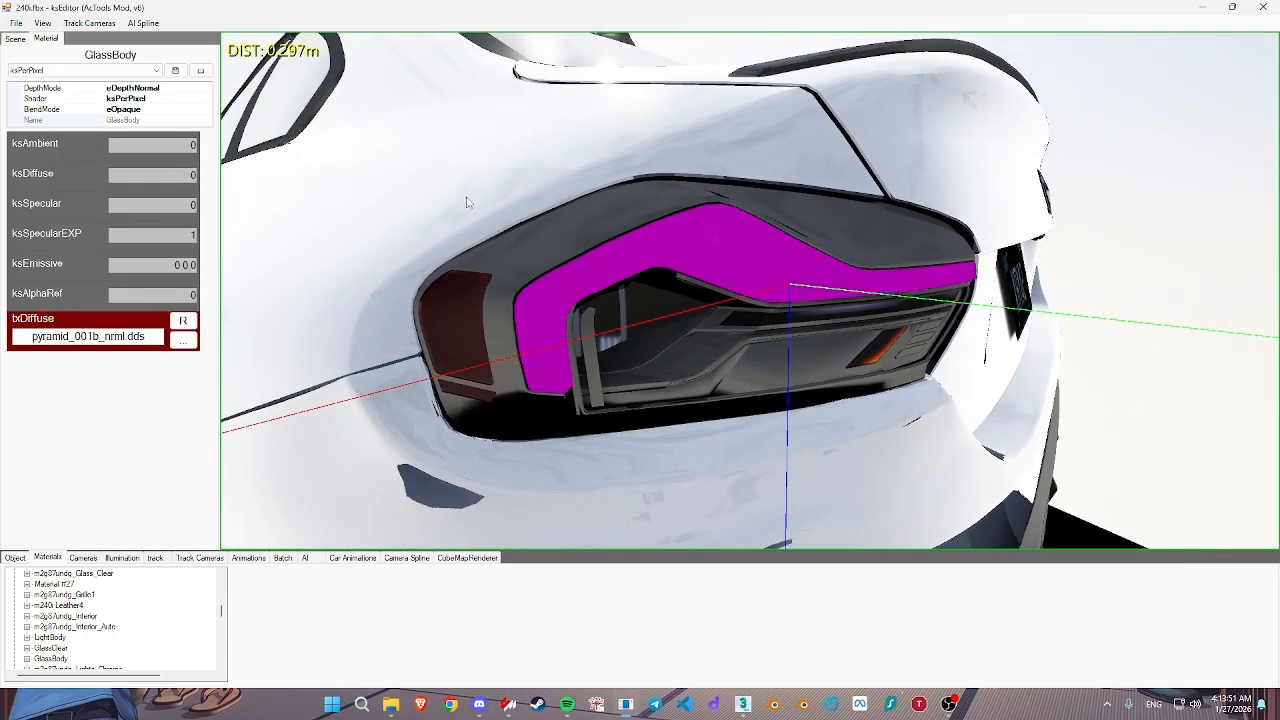
# Load the Exterior Walls preset onto GlassBody and set its shader to ksPerPixelNM_UVMult
pyautogui.click(99, 73)
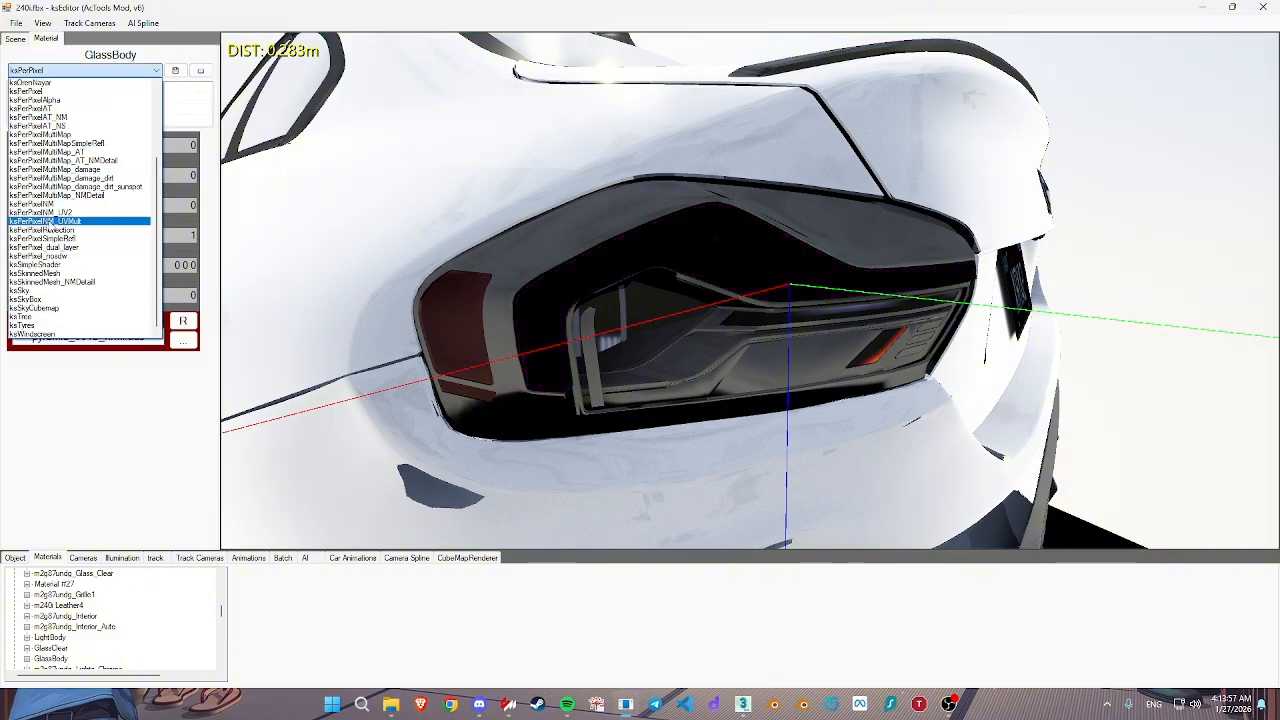
pyautogui.click(200, 73)
pyautogui.click(200, 73)
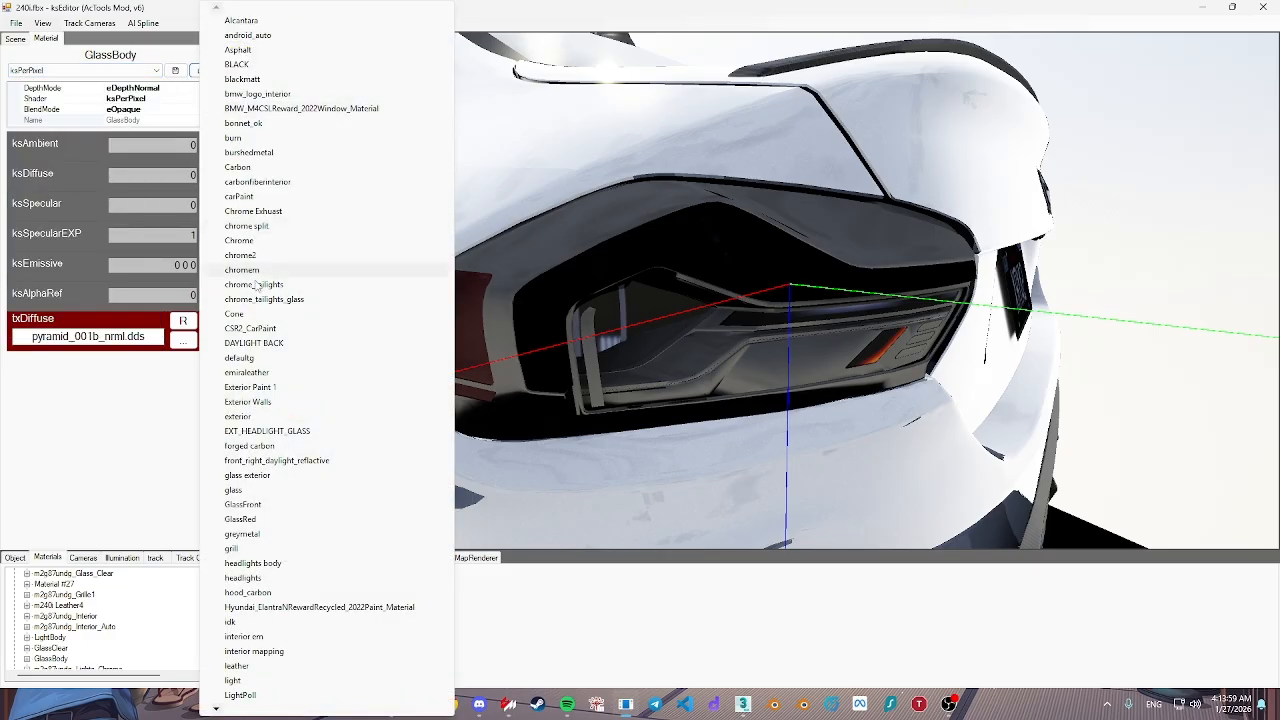
pyautogui.click(250, 401)
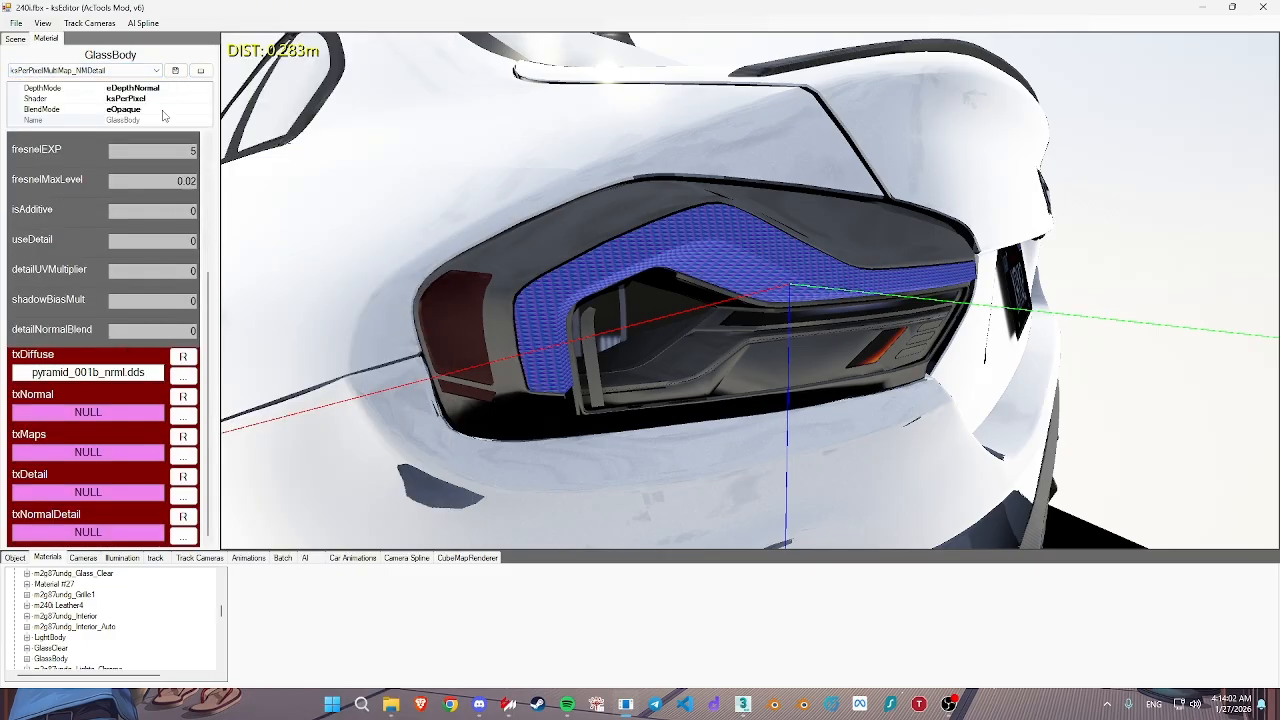
pyautogui.click(130, 71)
pyautogui.click(60, 221)
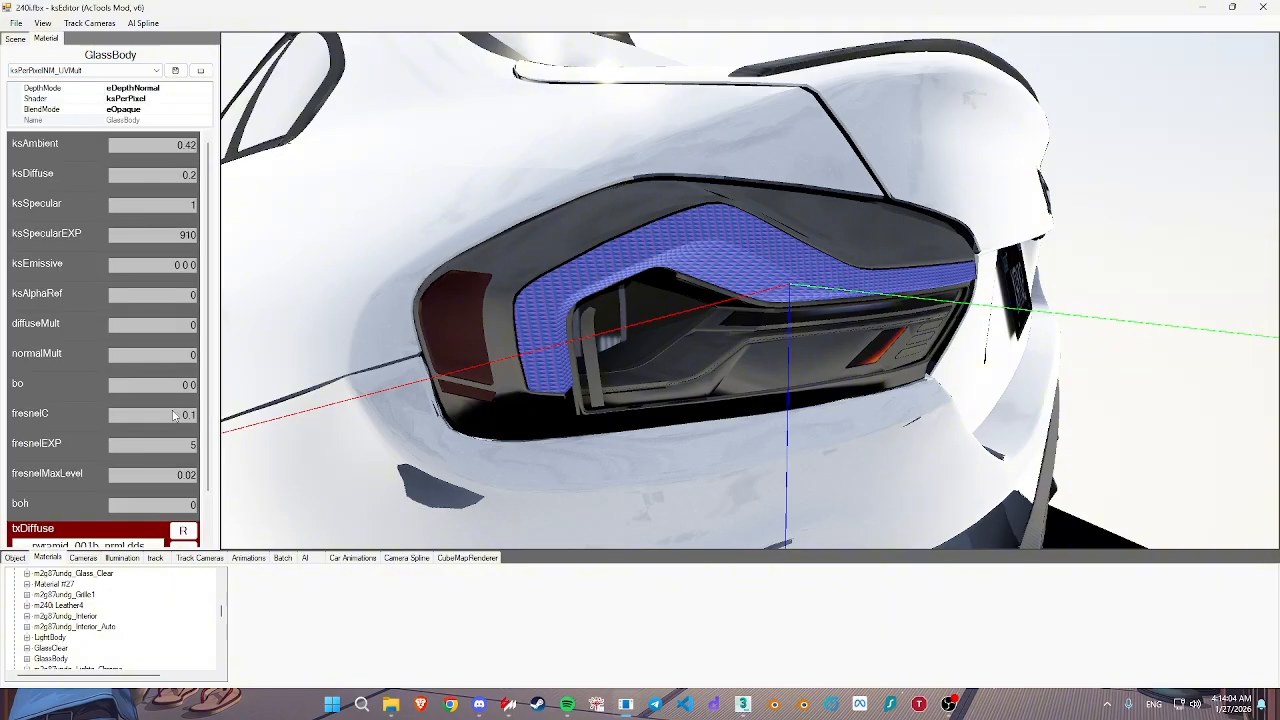
# Assign glass.dds as the txDiffuse texture and pyramid_001b_nrml.dds as the txNormal texture of GlassBody
pyautogui.click(183, 497)
pyautogui.doubleClick(520, 303)
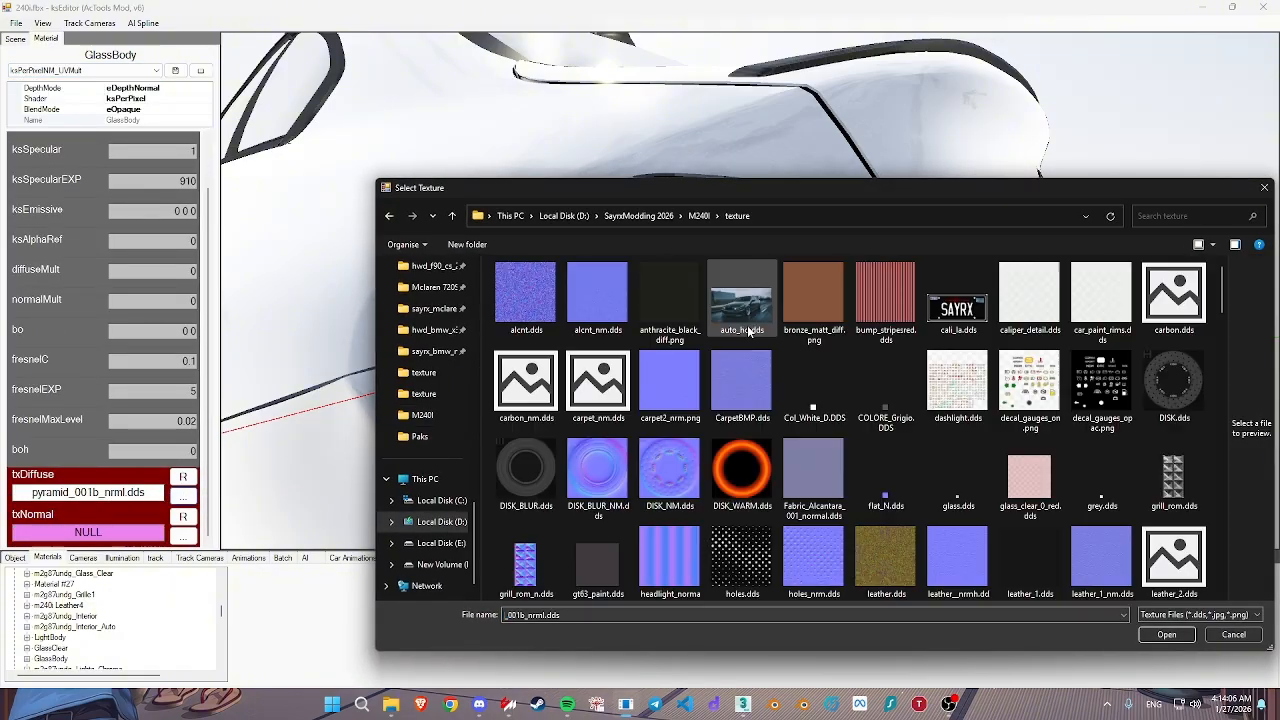
pyautogui.doubleClick(957, 474)
pyautogui.click(183, 537)
pyautogui.press('p')
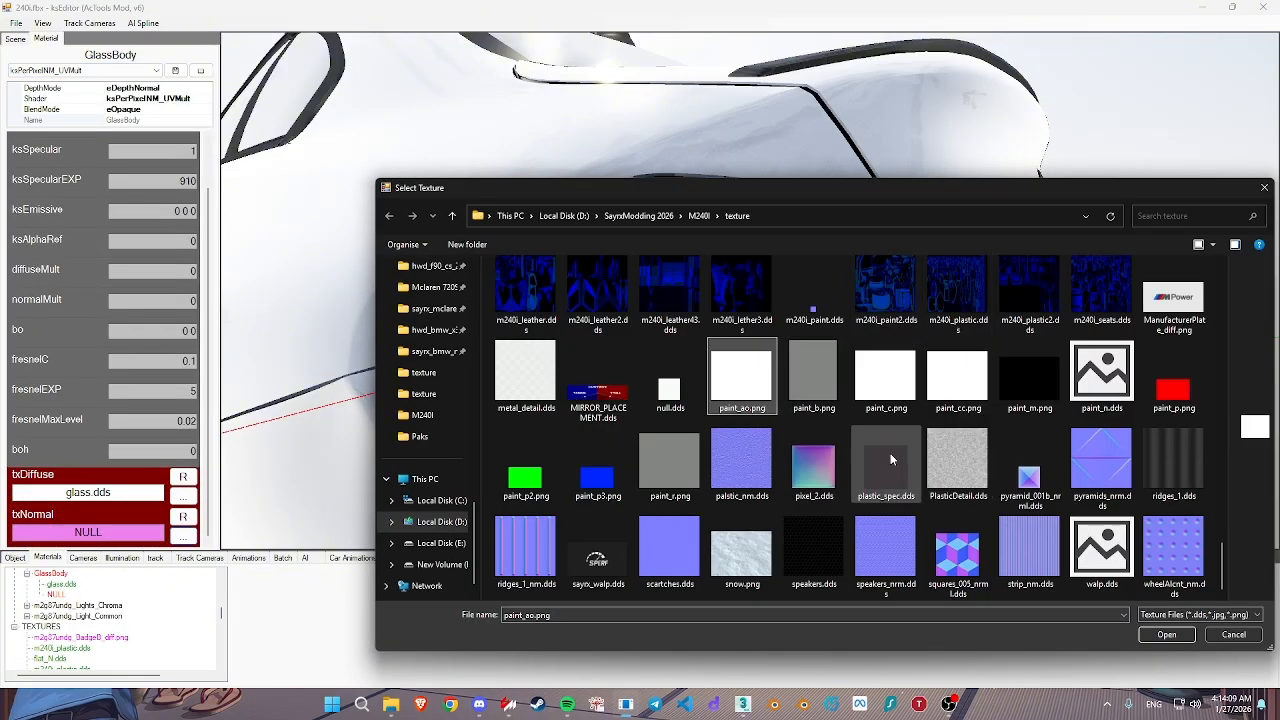
pyautogui.doubleClick(1036, 490)
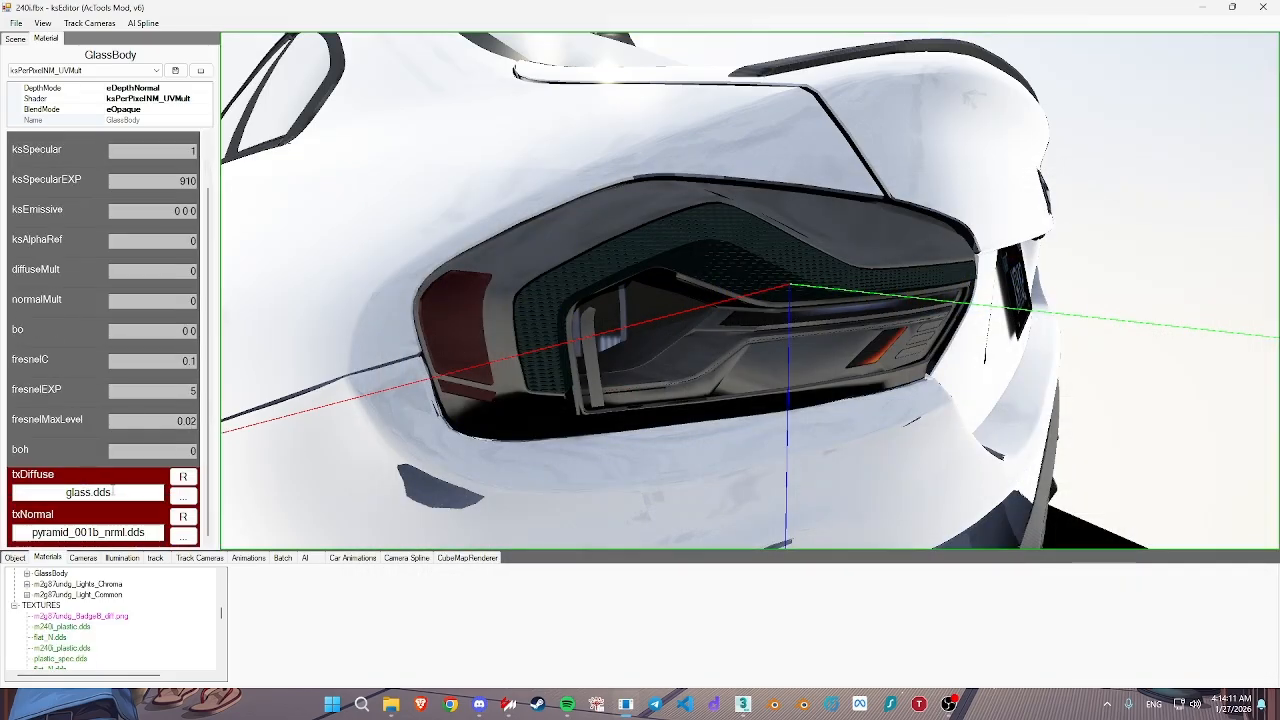
# Set GlassBody's blend mode to eAlphaBlend and mark the left glass strip as transparent
pyautogui.moveTo(916, 428); pyautogui.dragTo(494, 460, button='middle')
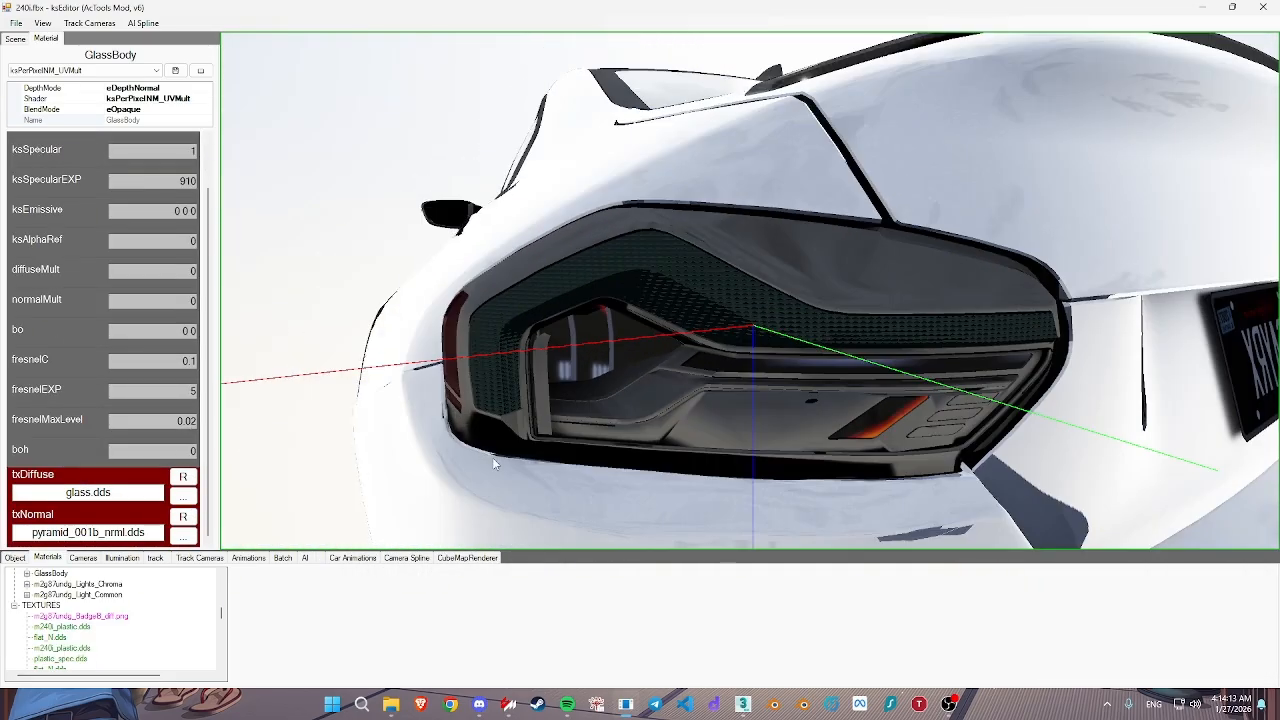
pyautogui.moveTo(807, 398); pyautogui.dragTo(788, 400, button='middle')
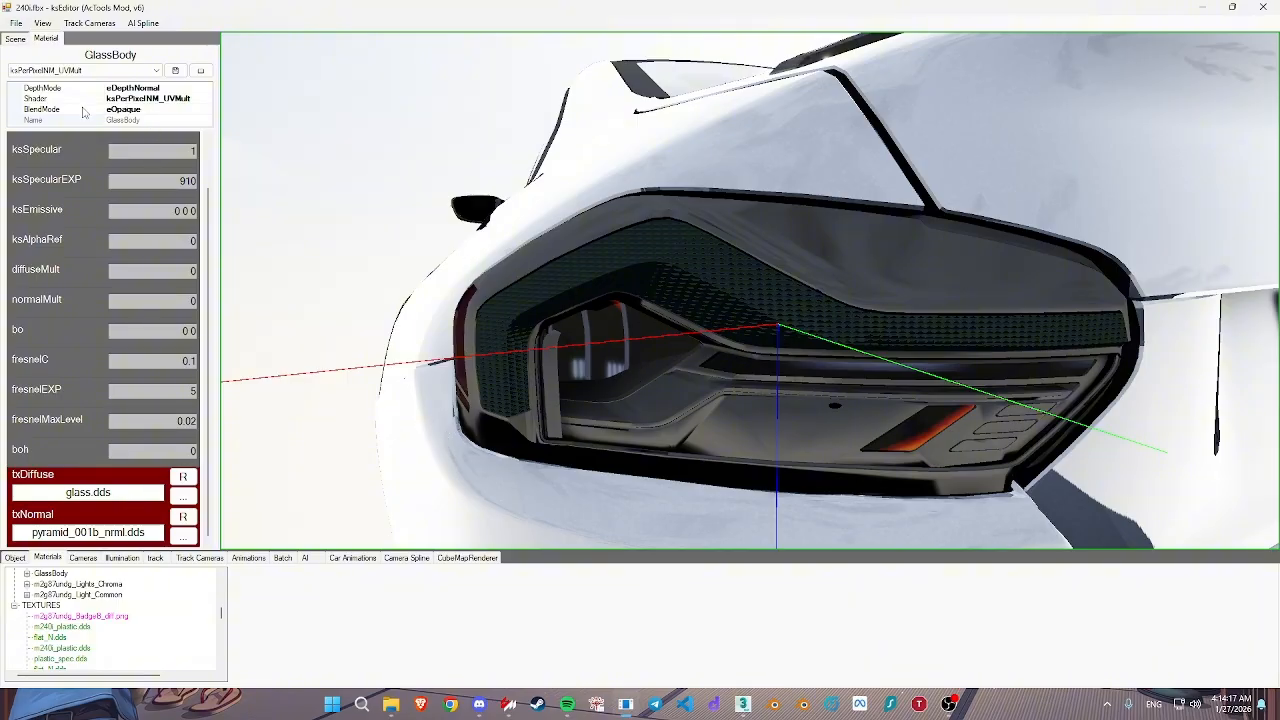
pyautogui.doubleClick(124, 110)
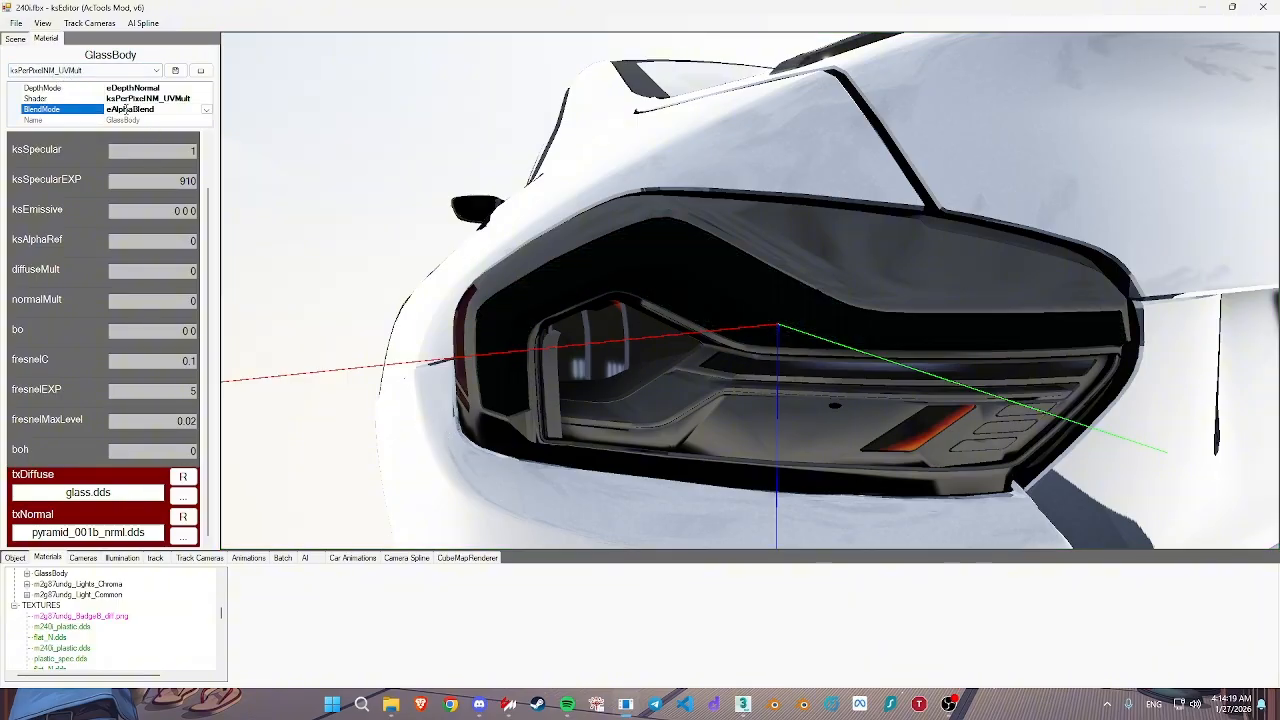
pyautogui.click(8, 559)
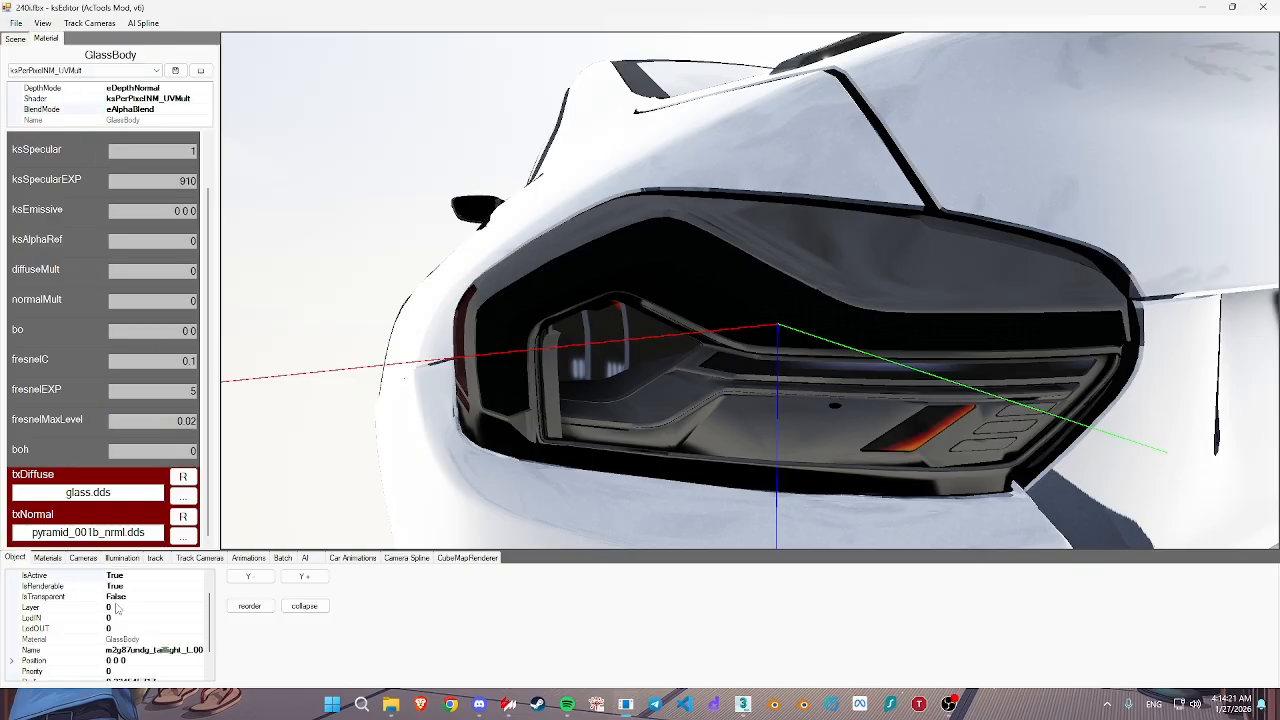
pyautogui.doubleClick(123, 596)
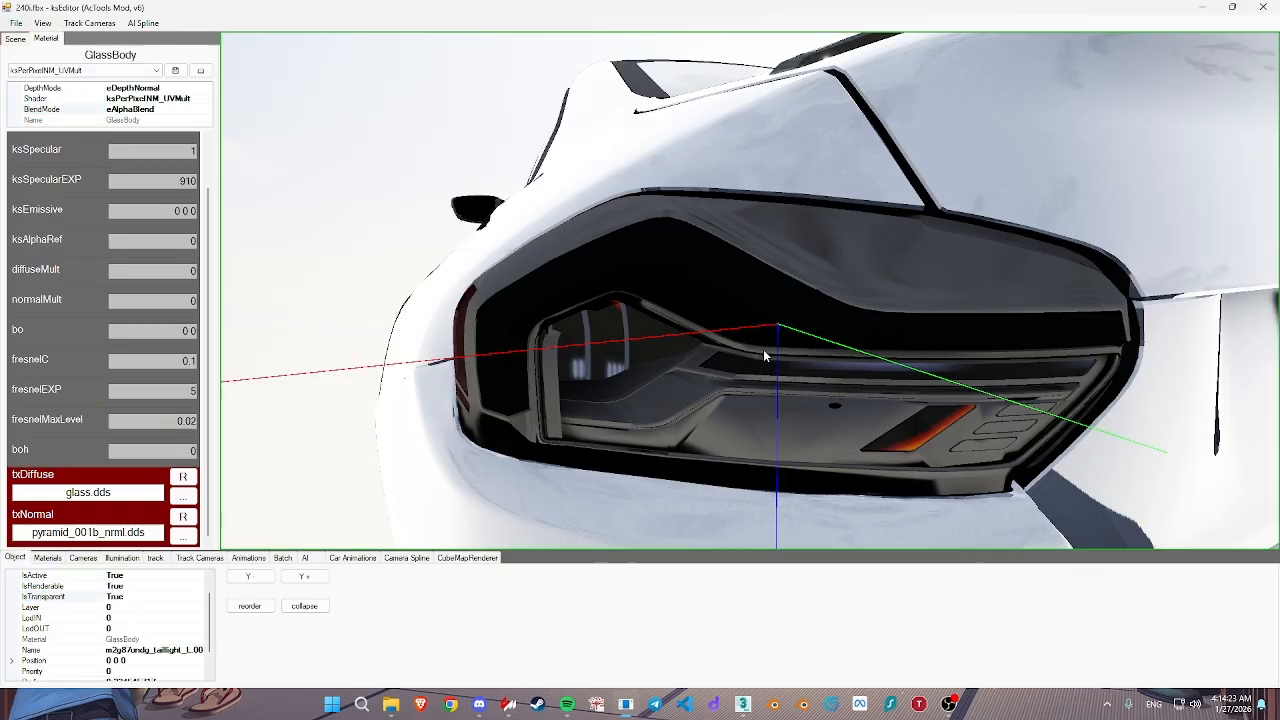
# Select the light strip behind the left glass strip and load the Exterior Walls preset onto its LightBody material
pyautogui.moveTo(764, 350); pyautogui.dragTo(211, 86, button='middle')
pyautogui.click(675, 272)
pyautogui.click(660, 353)
pyautogui.click(667, 297)
pyautogui.click(200, 70)
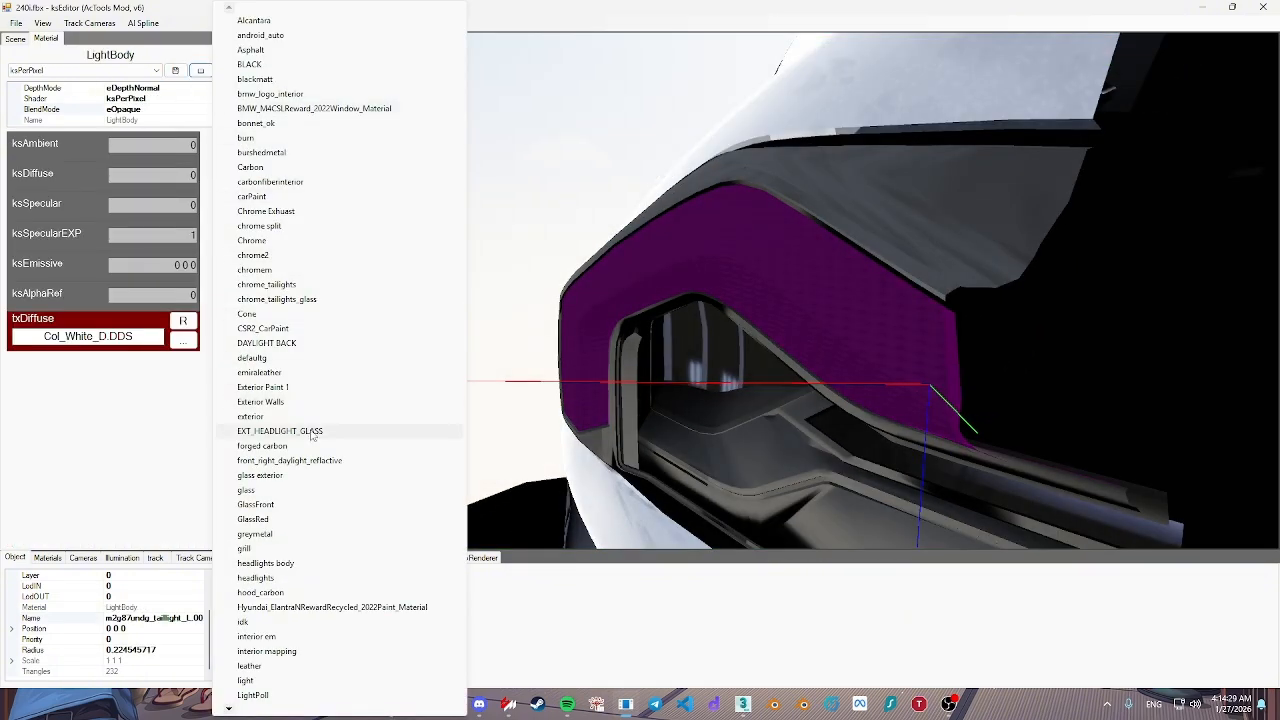
pyautogui.click(272, 402)
# Set the ksAmbient value of LightBody to 0.1
pyautogui.moveTo(799, 399); pyautogui.dragTo(487, 238, button='middle')
pyautogui.scroll(-2, 487, 238)
pyautogui.doubleClick(188, 146)
pyautogui.write('0.1')
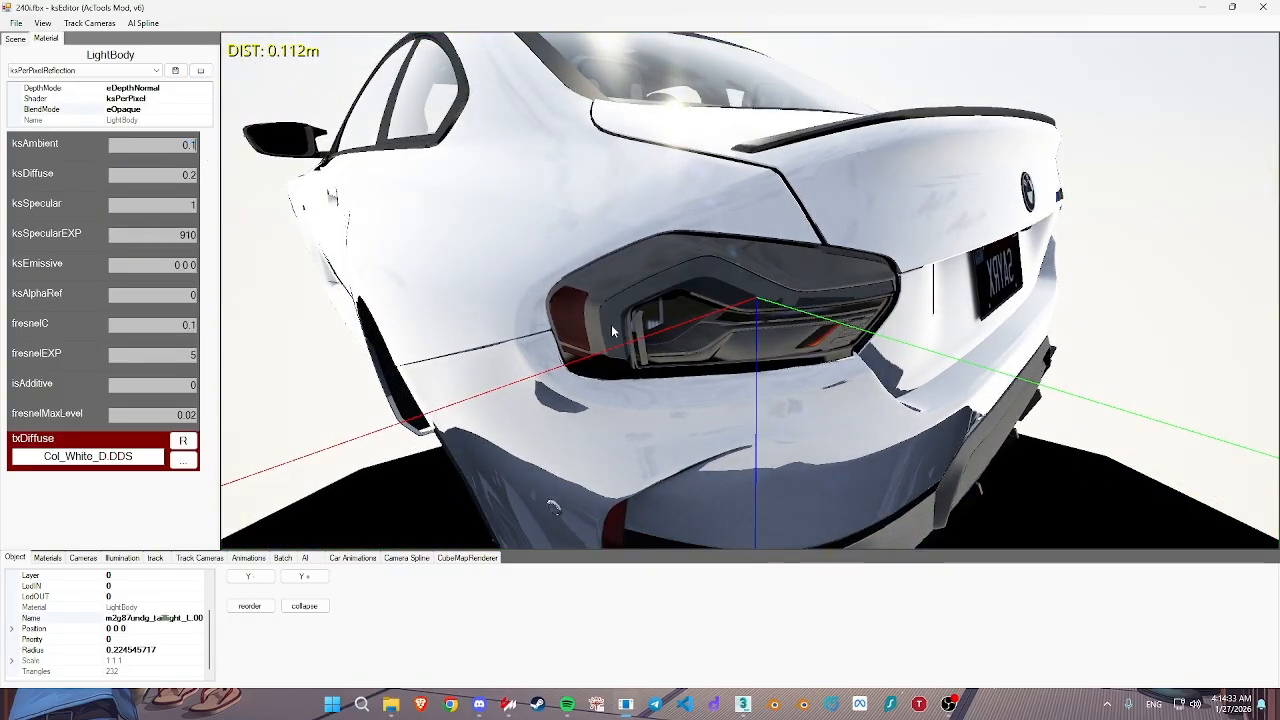
# Select the right taillight's outer glass and deactivate it
pyautogui.moveTo(995, 385); pyautogui.dragTo(1077, 366, button='right')
pyautogui.press('Down')
pyautogui.press('Right')
pyautogui.press('Up')
pyautogui.scroll(1, 197, 631)
pyautogui.press('Right')
pyautogui.press('Up')
pyautogui.click(800, 357)
pyautogui.moveTo(800, 357); pyautogui.dragTo(771, 346, button='right')
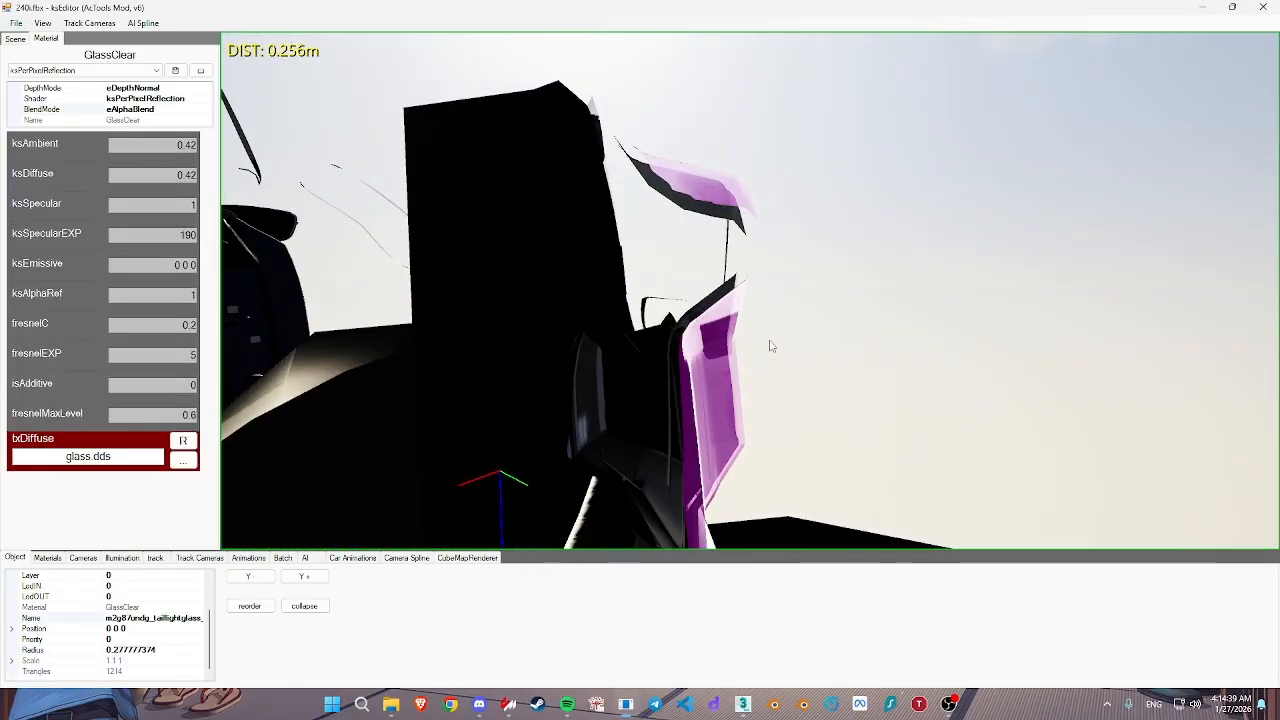
pyautogui.click(729, 287)
pyautogui.click(729, 287)
pyautogui.moveTo(729, 287); pyautogui.dragTo(666, 306, button='right')
pyautogui.click(706, 320)
pyautogui.click(666, 306)
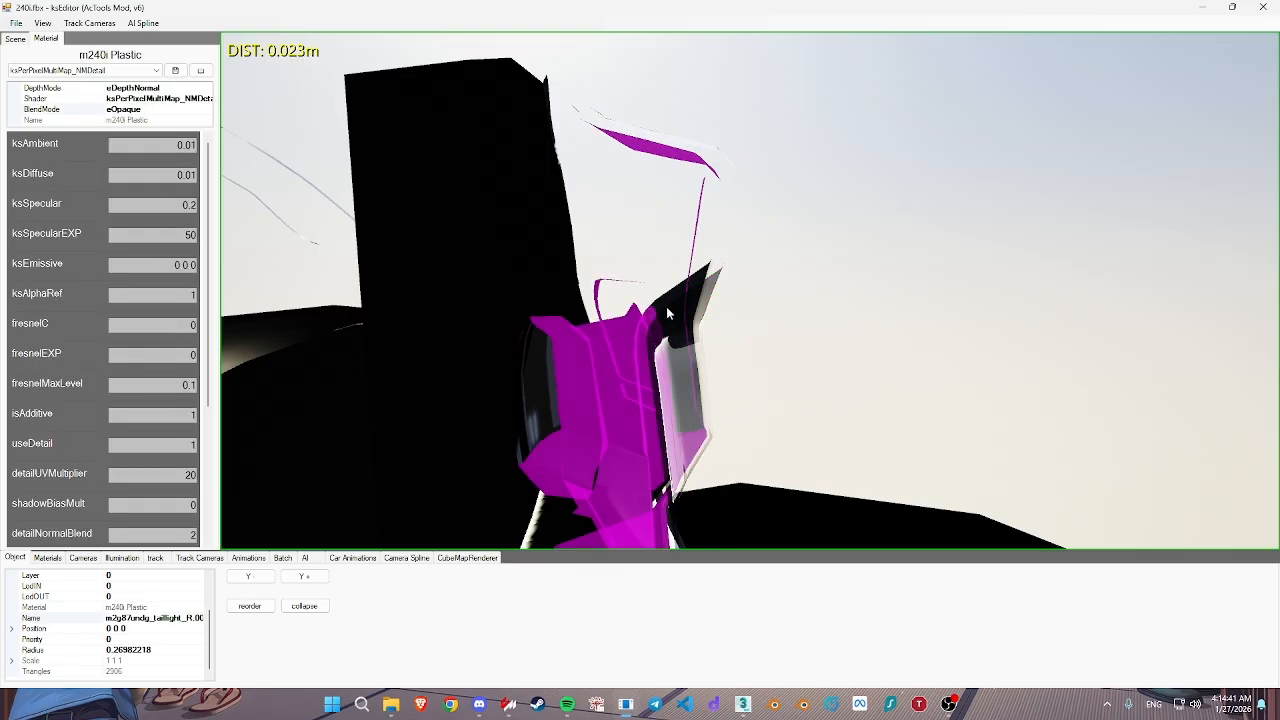
pyautogui.click(671, 298)
pyautogui.press('Up')
pyautogui.click(679, 282)
pyautogui.press('Down')
pyautogui.click(645, 374)
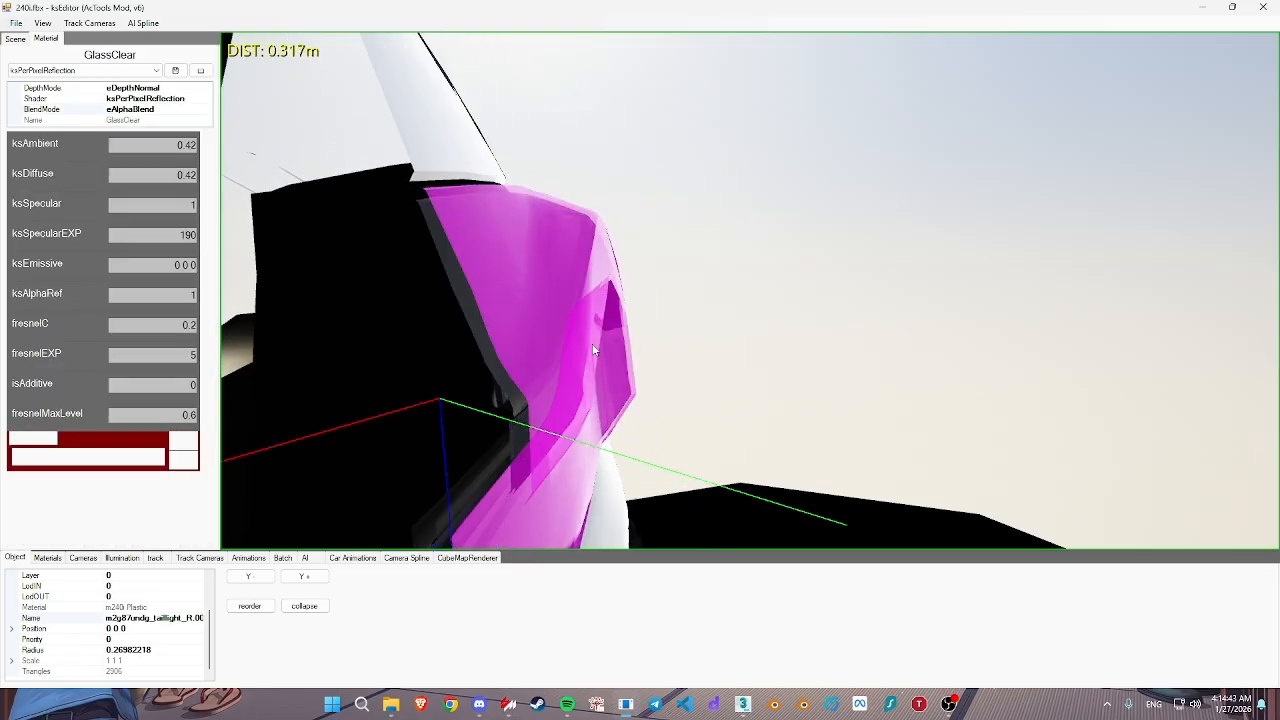
pyautogui.scroll(1, 125, 600)
pyautogui.click(124, 576)
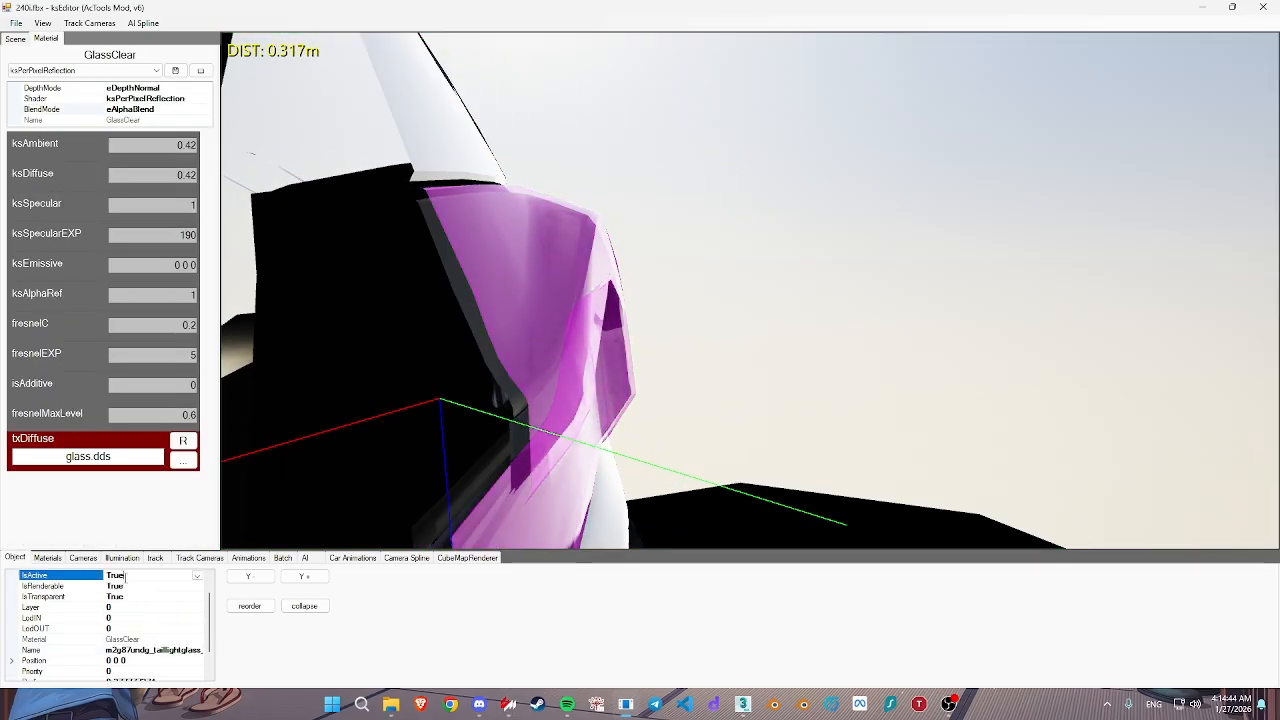
# Select the right taillight's GlassBody strip and mark it as transparent
pyautogui.click(517, 271)
pyautogui.click(617, 287)
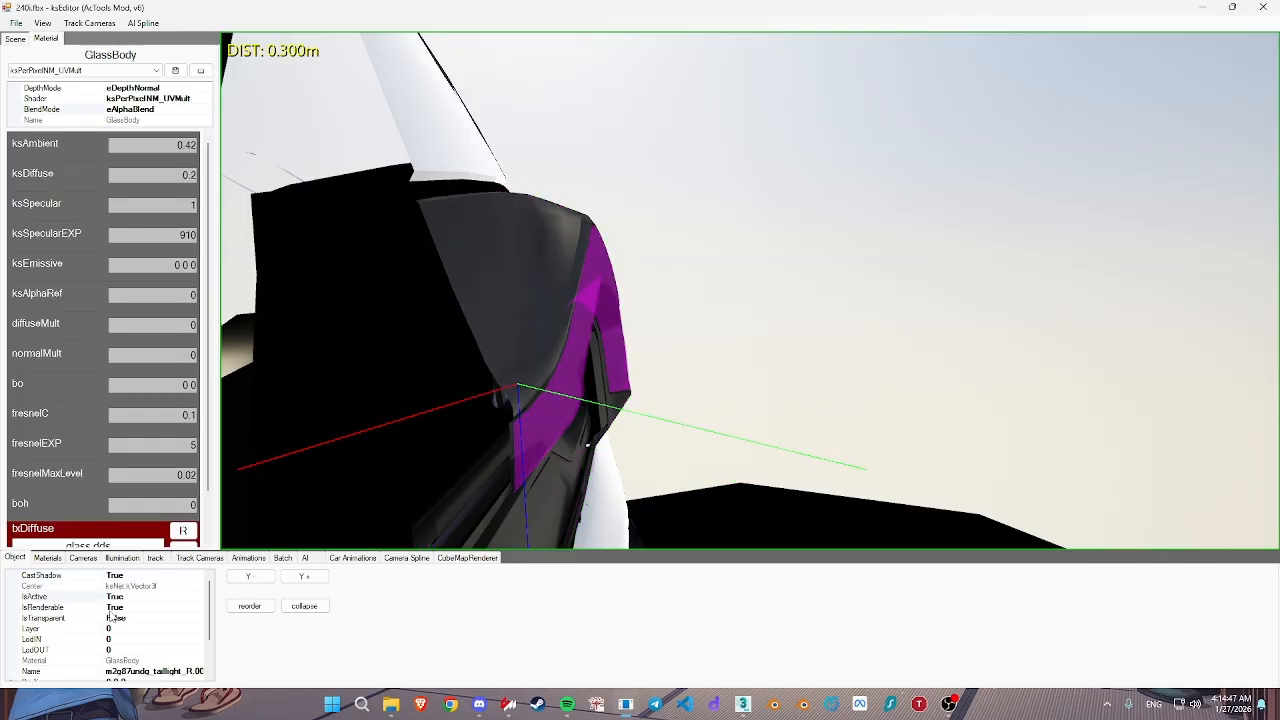
pyautogui.doubleClick(111, 617)
pyautogui.keyDown('alt'); pyautogui.moveTo(915, 395); pyautogui.dragTo(760, 336); pyautogui.keyUp('alt')
pyautogui.scroll(-5, 791, 334)
pyautogui.click(738, 328)
pyautogui.scroll(3, 910, 346)
pyautogui.keyDown('alt'); pyautogui.moveTo(923, 346); pyautogui.dragTo(648, 410); pyautogui.keyUp('alt')
pyautogui.scroll(-5, 836, 358)
pyautogui.click(23, 41)
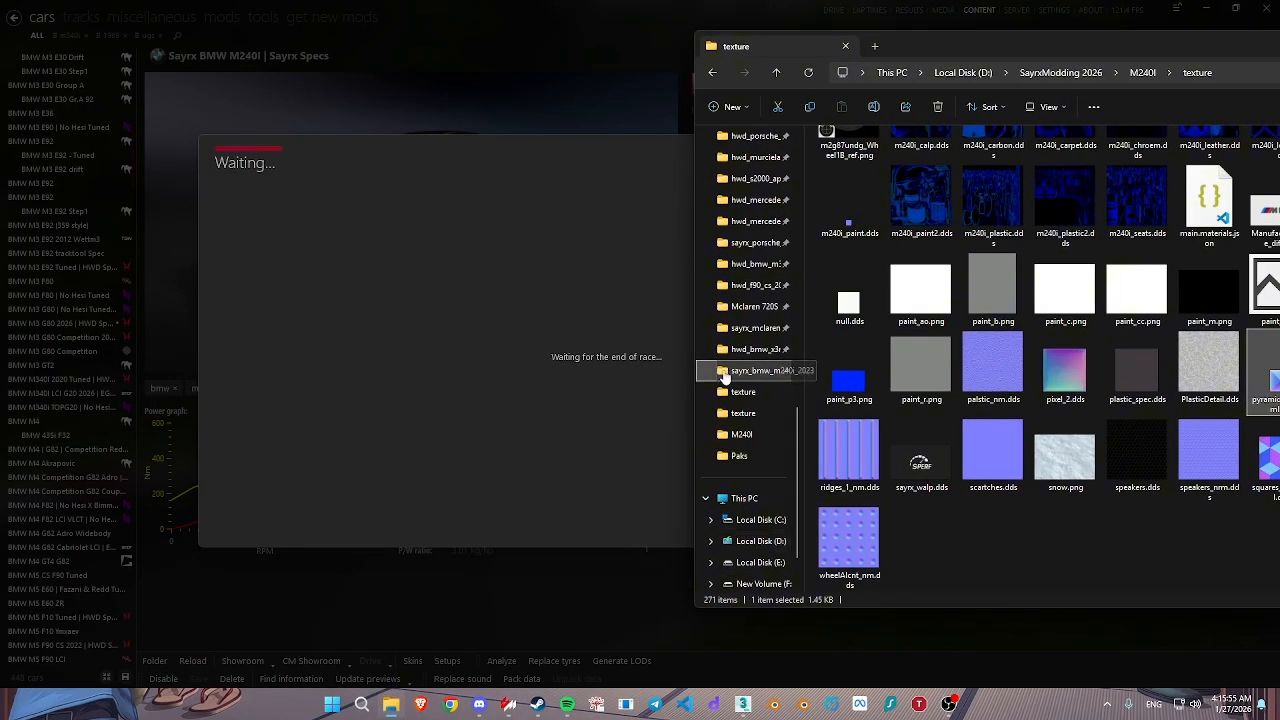
# Open ext_config.ini from the extension folder of the sayrx_bmw_m240i_2023 car in File Explorer
pyautogui.click(725, 376)
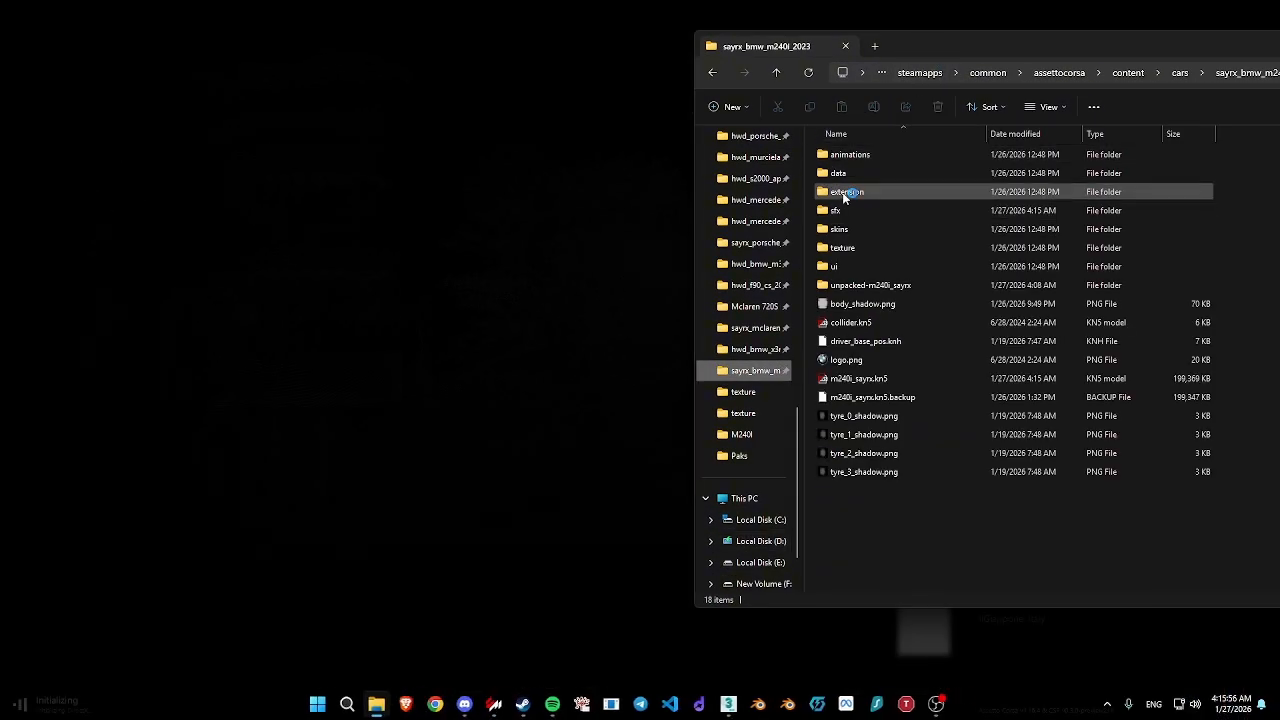
pyautogui.doubleClick(849, 191)
pyautogui.click(847, 174)
pyautogui.doubleClick(847, 174)
pyautogui.moveTo(273, 38); pyautogui.dragTo(505, 60)
# Delete all parameter lines after SYNC_EMISSIVE_AUTO=1 in the first REFRACTING_HEADLIGHT section of ext_config.ini
pyautogui.scroll(-7, 410, 219)
pyautogui.scroll(1, 410, 222)
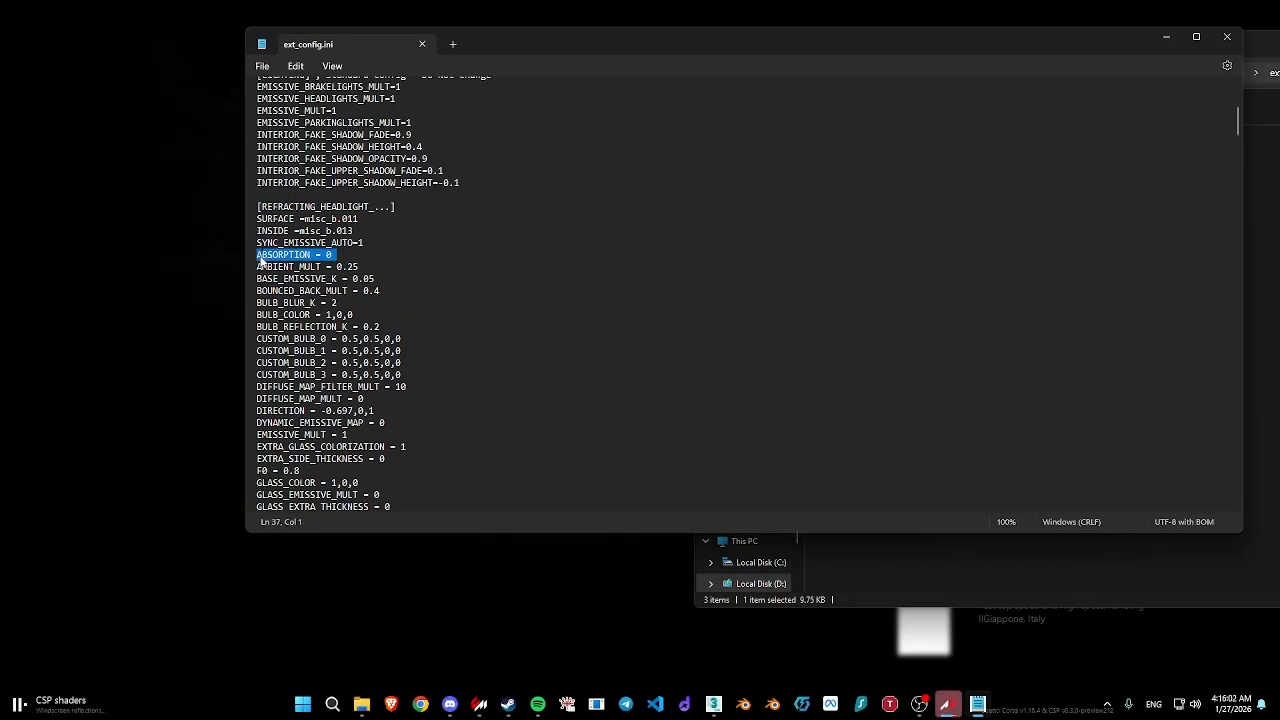
pyautogui.moveTo(283, 275); pyautogui.dragTo(234, 170)
pyautogui.scroll(4, 303, 323)
pyautogui.press('BackSpace')
pyautogui.press('BackSpace')
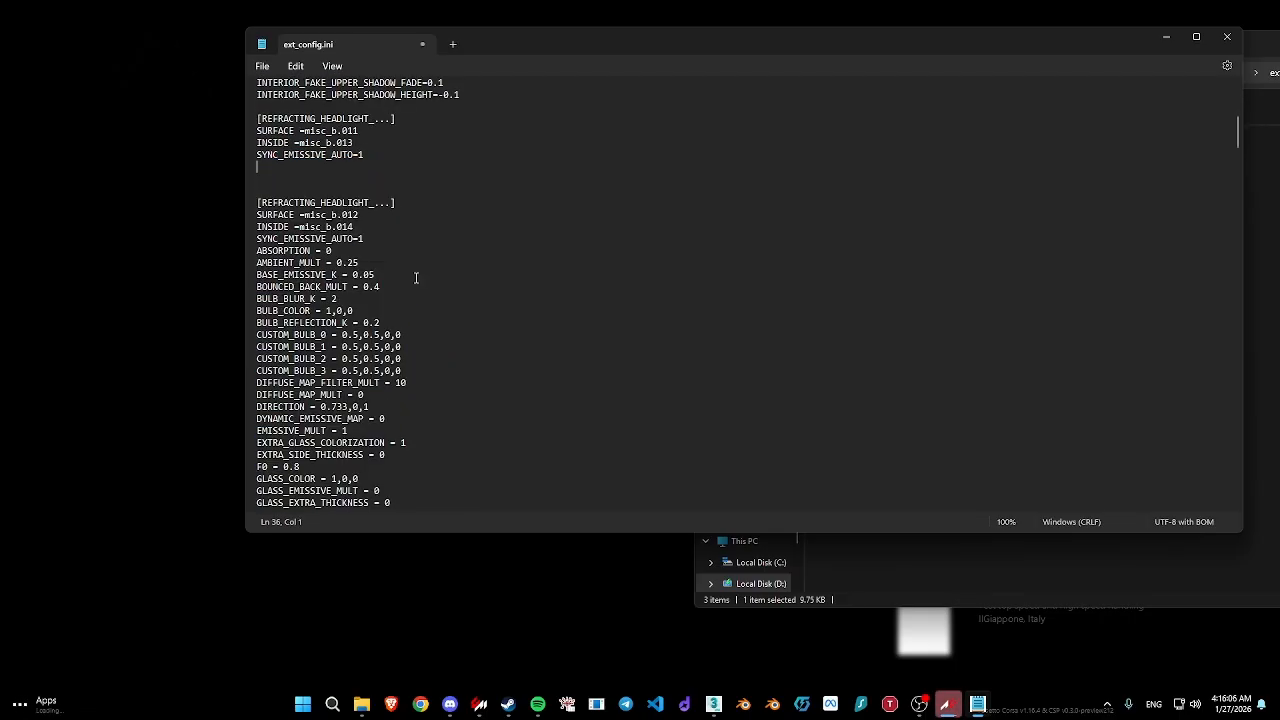
# Clear the SURFACE and INSIDE values in the first REFRACTING_HEADLIGHT section and delete the whole second REFRACTING_HEADLIGHT section
pyautogui.scroll(1, 293, 222)
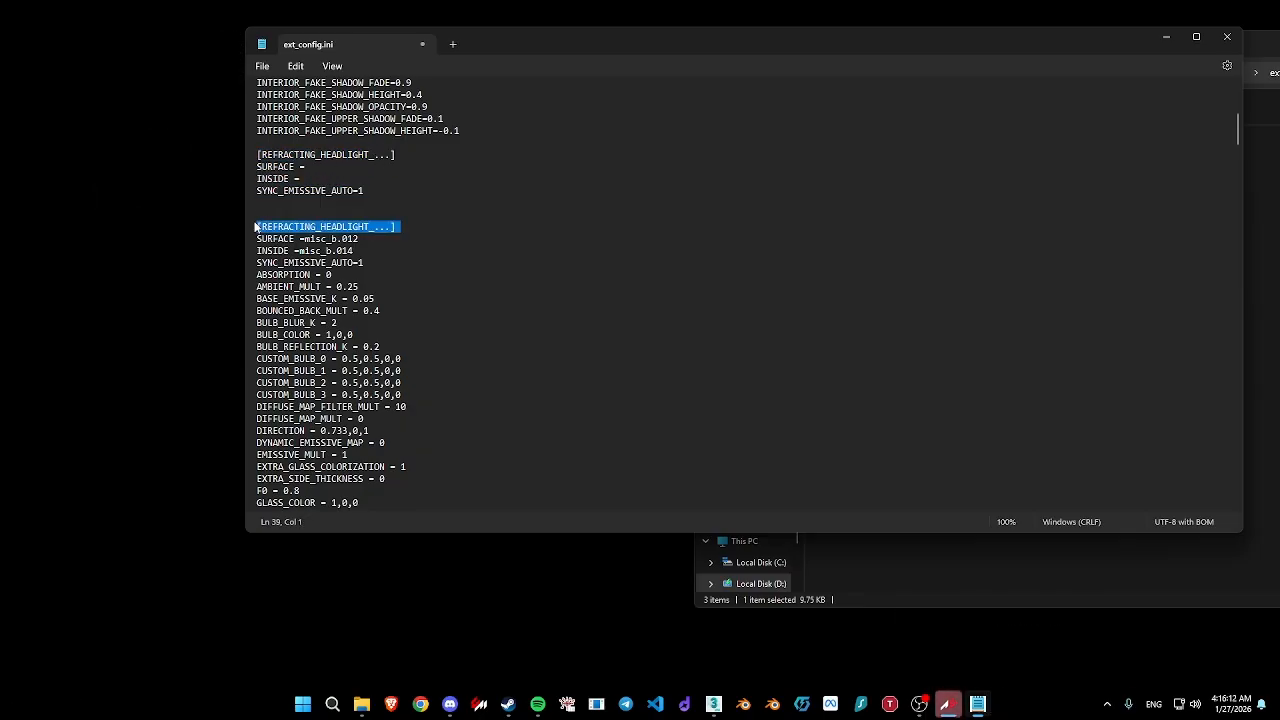
pyautogui.moveTo(256, 227); pyautogui.dragTo(583, 388)
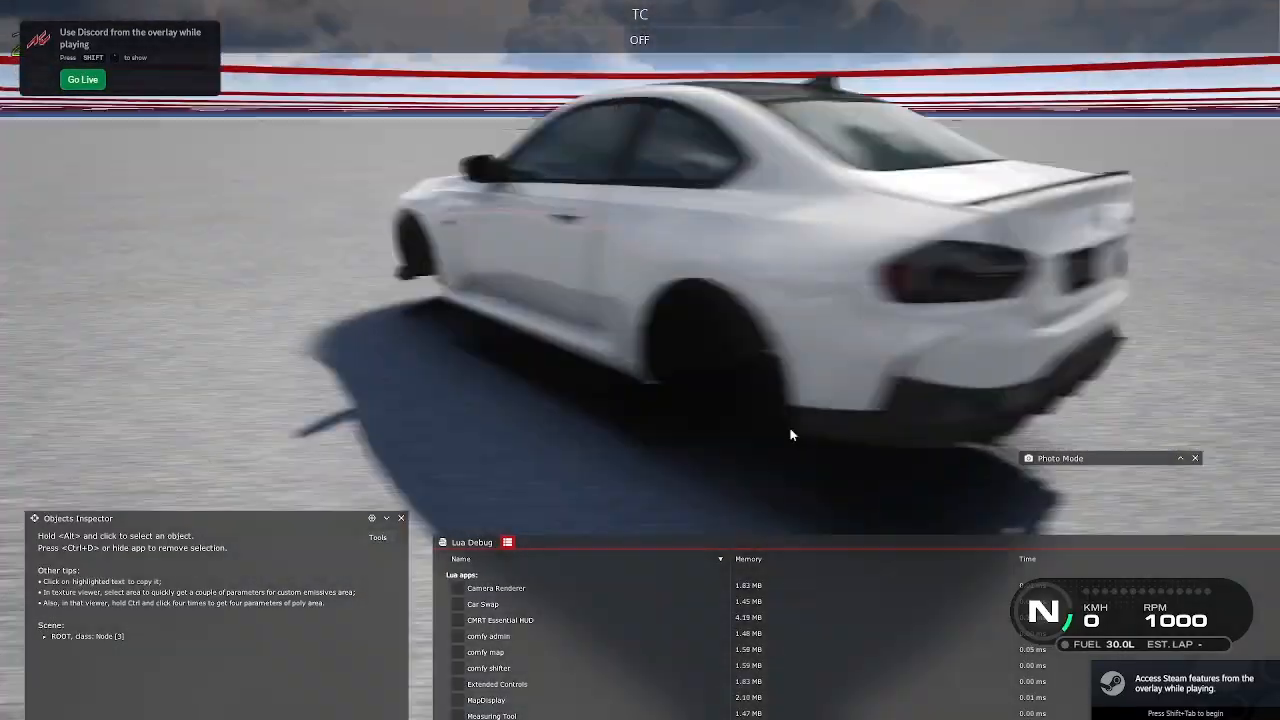
# Switch to Assetto Corsa, bring the car's left taillight into close view and close the Lua Debug window
pyautogui.moveTo(790, 435); pyautogui.dragTo(1143, 359, button='right')
pyautogui.press('Up')
pyautogui.press('Down')
pyautogui.moveTo(1240, 265)
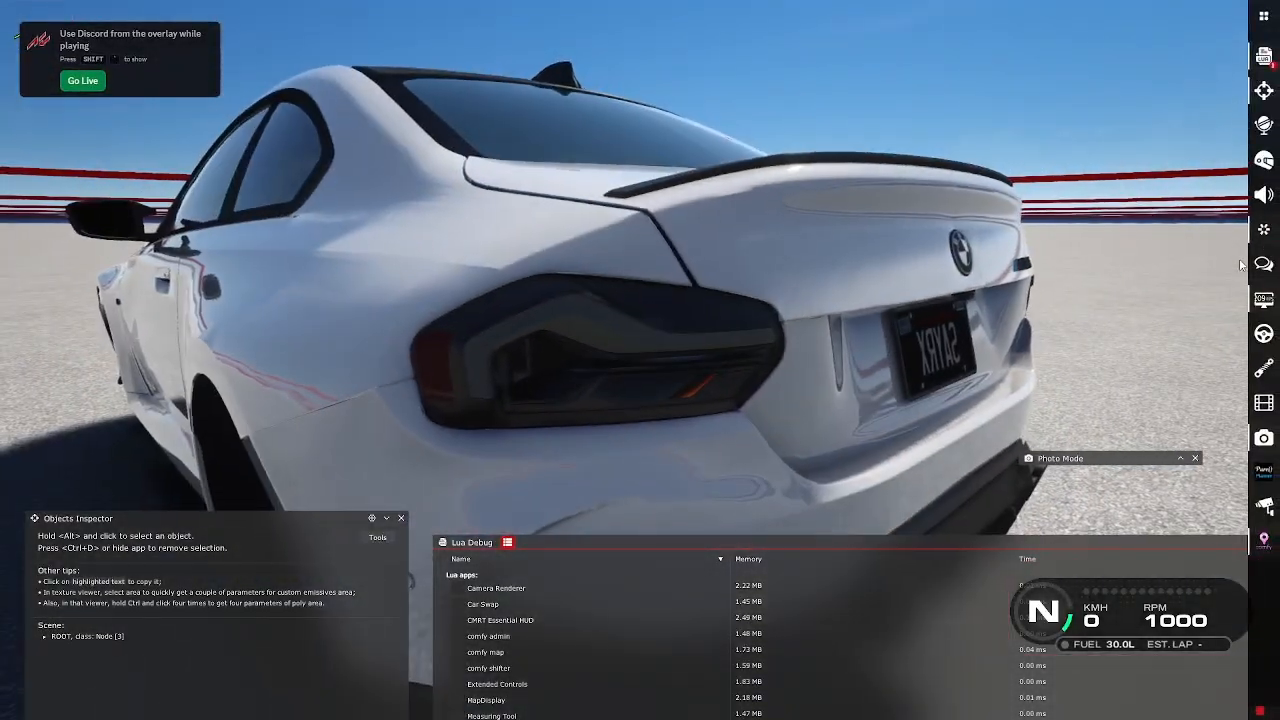
pyautogui.moveTo(1104, 537); pyautogui.dragTo(814, 562)
pyautogui.click(1033, 566)
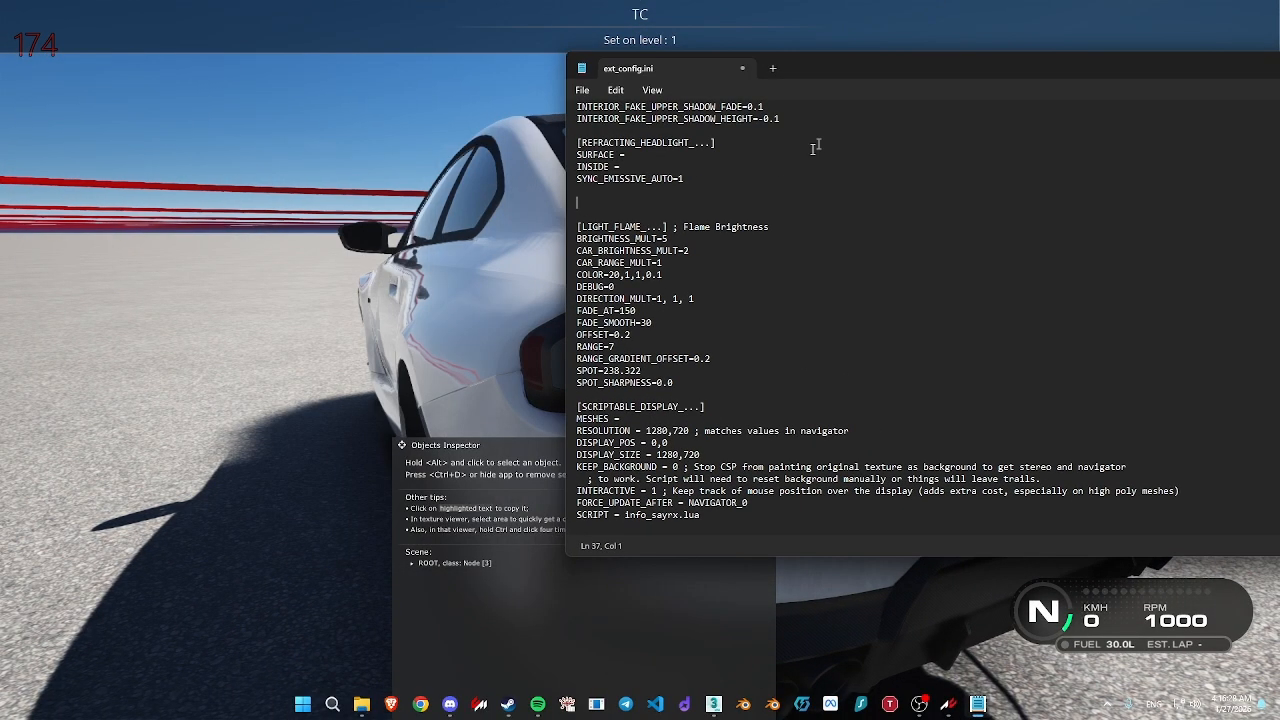
# Copy the left taillight's LightBody mesh name, set it as NAME in ext_config.ini's EMISSIVE_LIGHT section (m2g87undg_taillight_L.001), and save the file
pyautogui.scroll(-10, 723, 308)
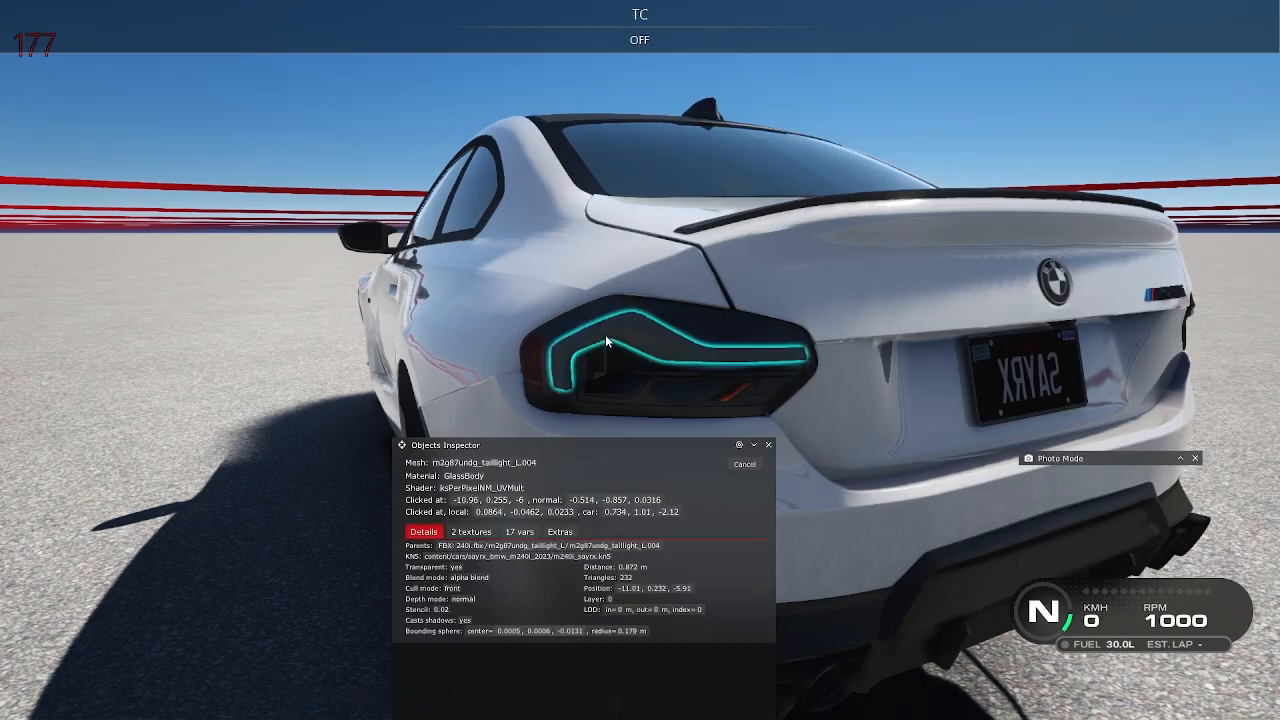
pyautogui.scroll(-2, 830, 317)
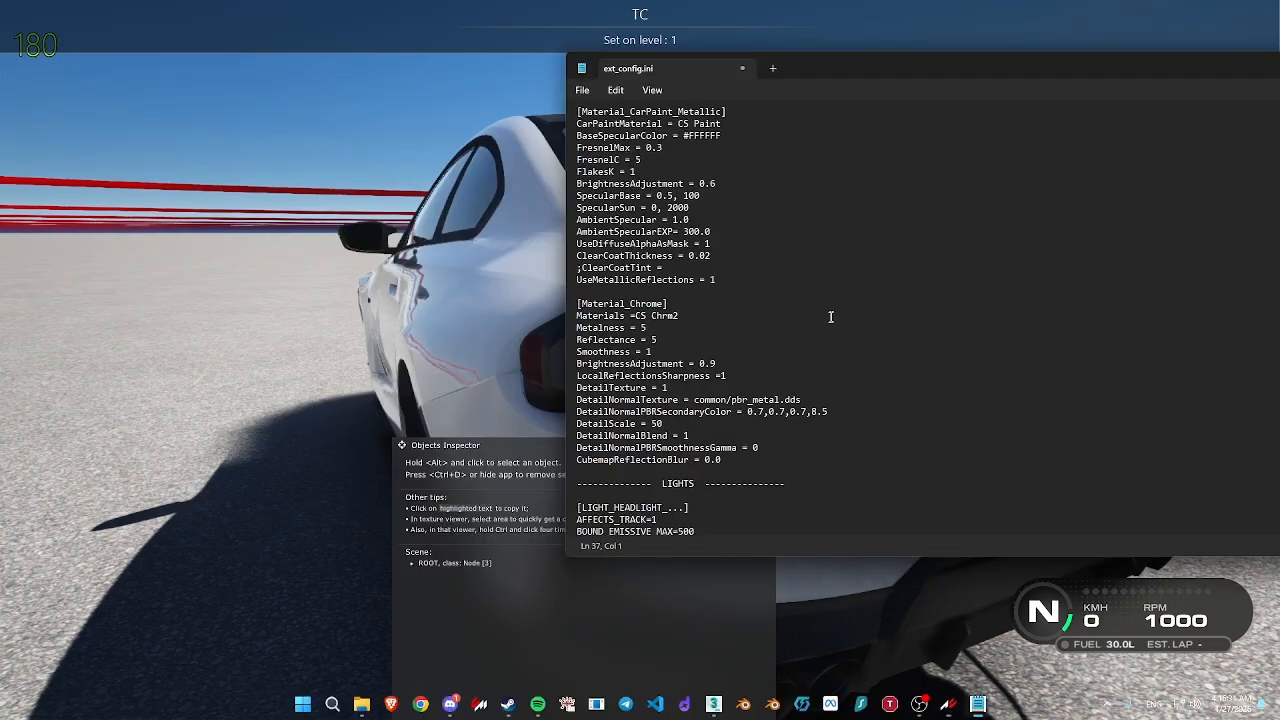
pyautogui.scroll(-20, 830, 317)
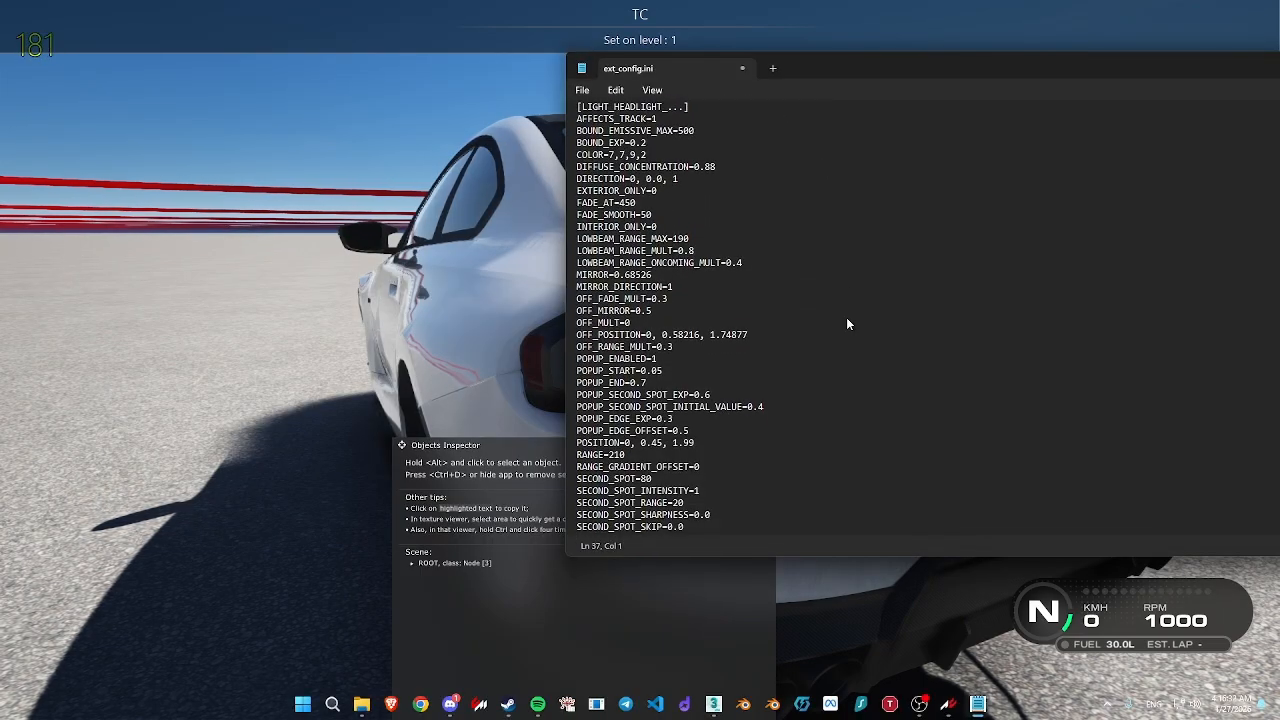
pyautogui.scroll(-15, 747, 314)
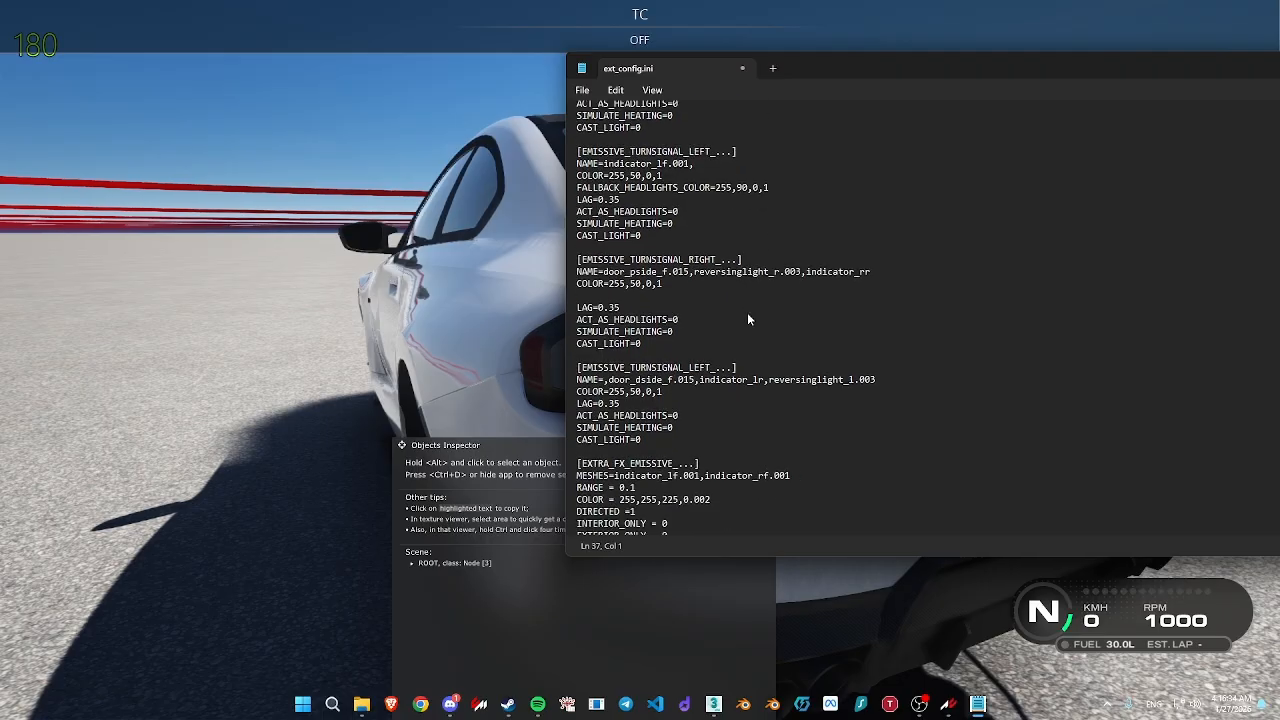
pyautogui.scroll(5, 747, 318)
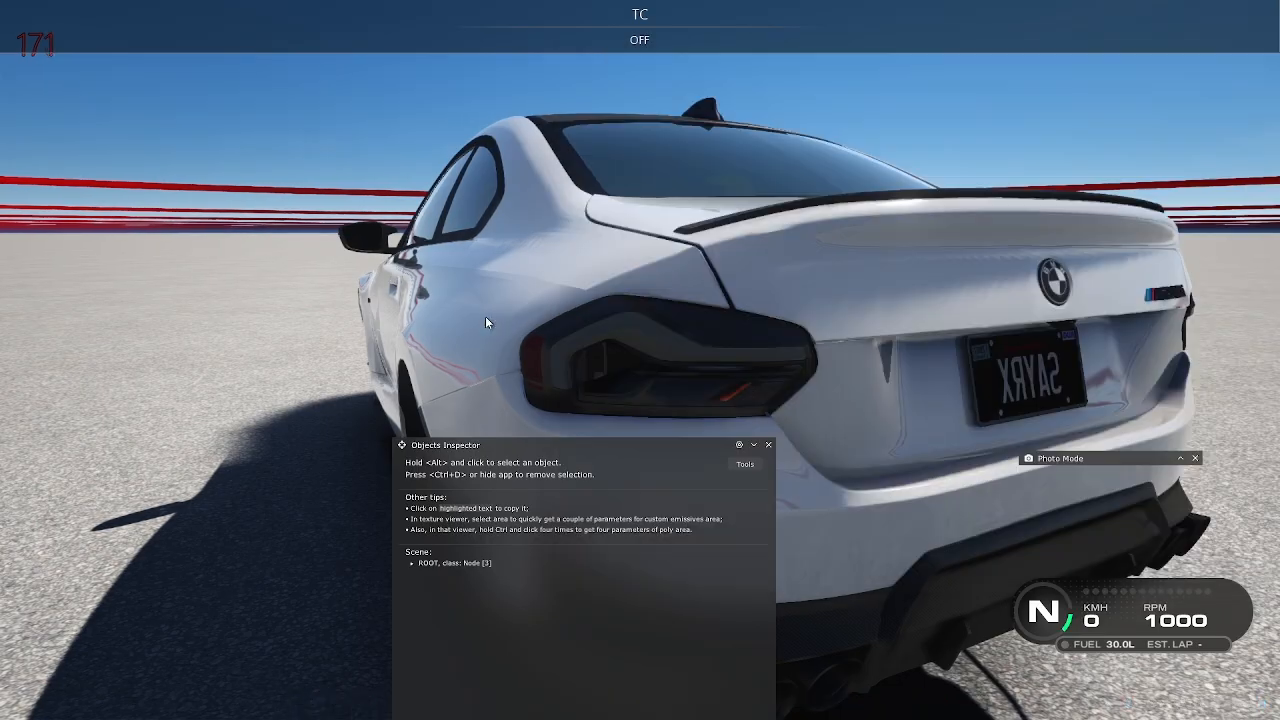
pyautogui.keyDown('alt'); pyautogui.click(602, 336); pyautogui.keyUp('alt')
pyautogui.click(465, 468)
pyautogui.hotkey('alt', 'Tab')
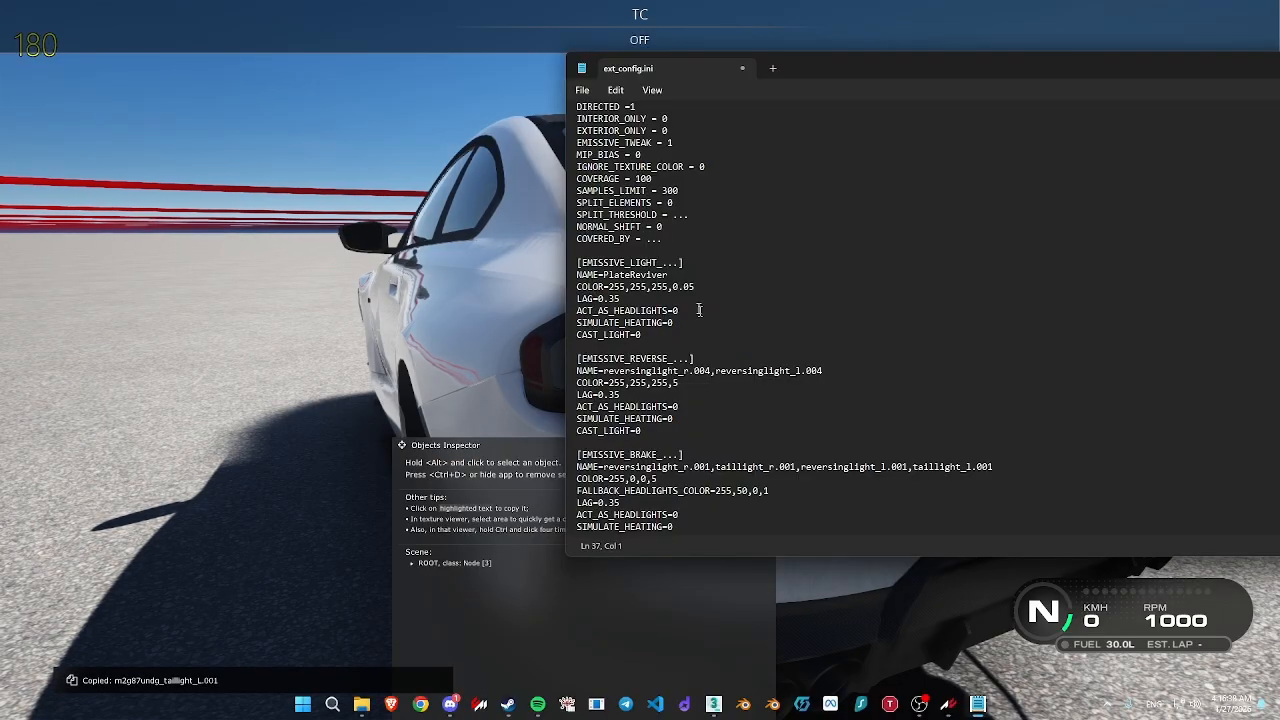
pyautogui.hotkey('ctrl', 'v')
pyautogui.hotkey('ctrl', 's')
pyautogui.hotkey('alt', 'Tab')
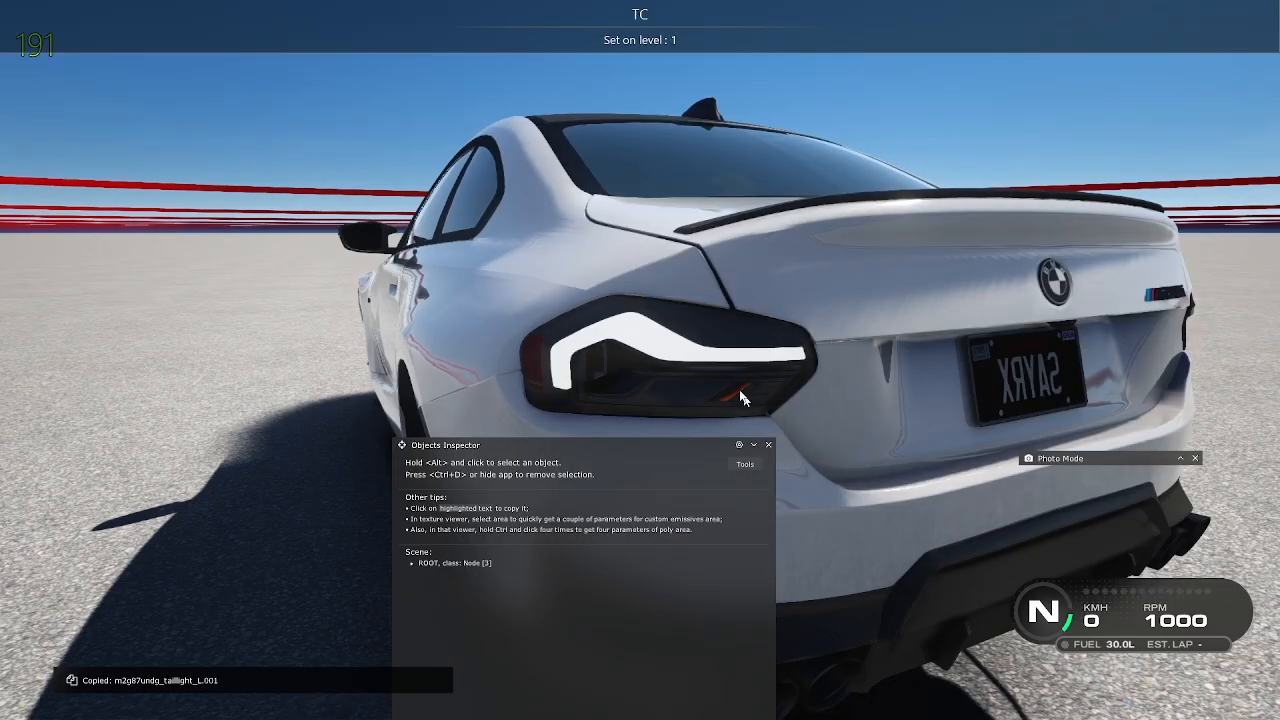
# Set the COLOR of the left taillight's EMISSIVE_LIGHT section to 255,25,0,0.1 and save ext_config.ini
pyautogui.hotkey('alt', 'Tab')
pyautogui.moveTo(796, 62); pyautogui.dragTo(991, 67)
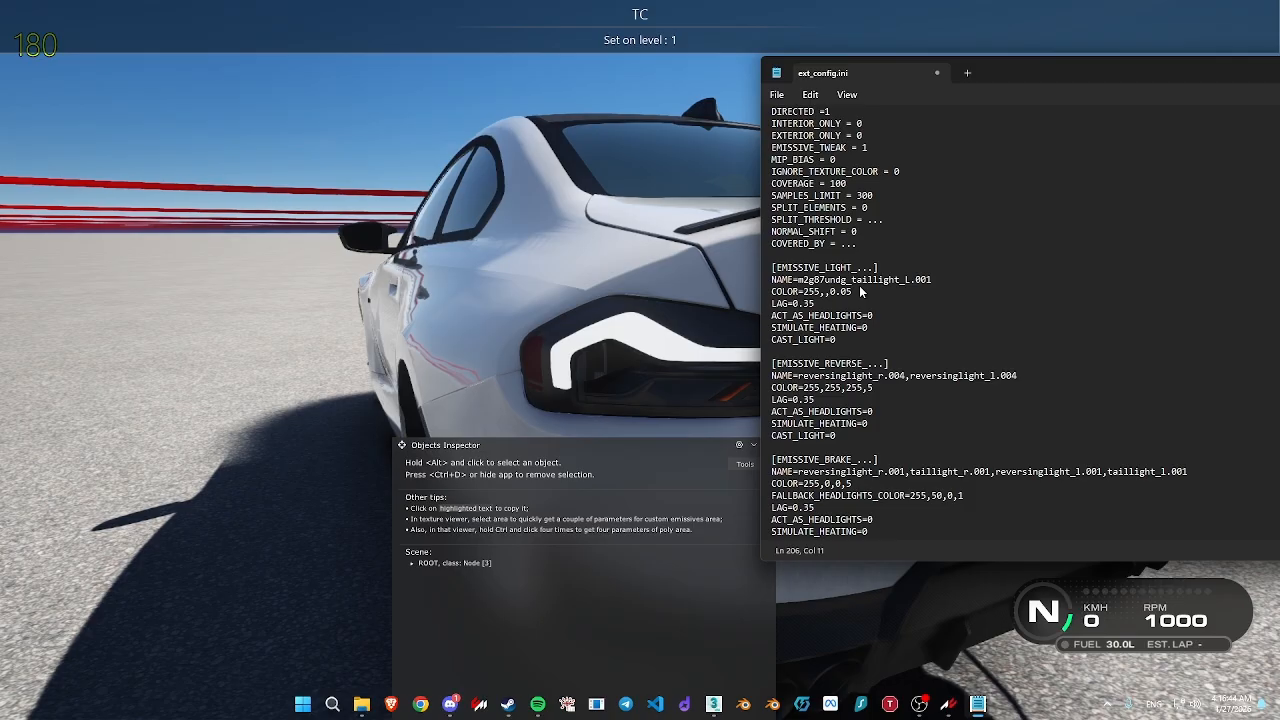
pyautogui.hotkey('ctrl', 's')
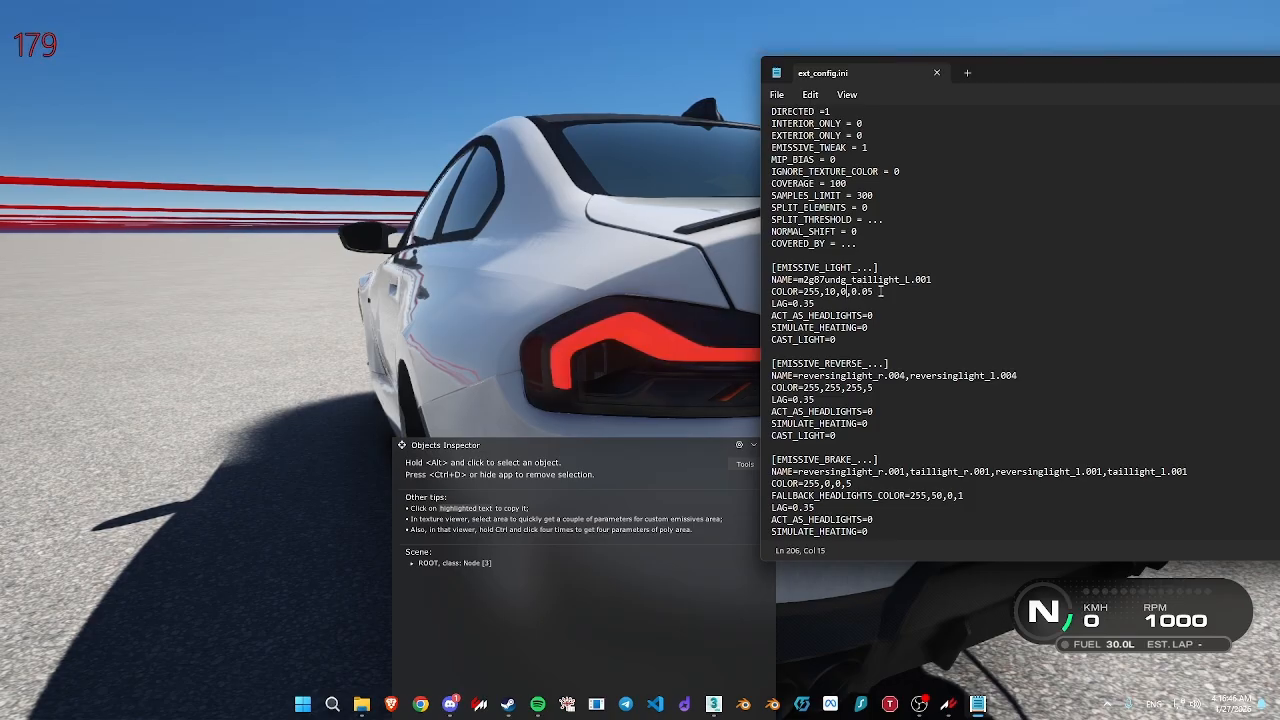
pyautogui.press('BackSpace')
pyautogui.write('1')
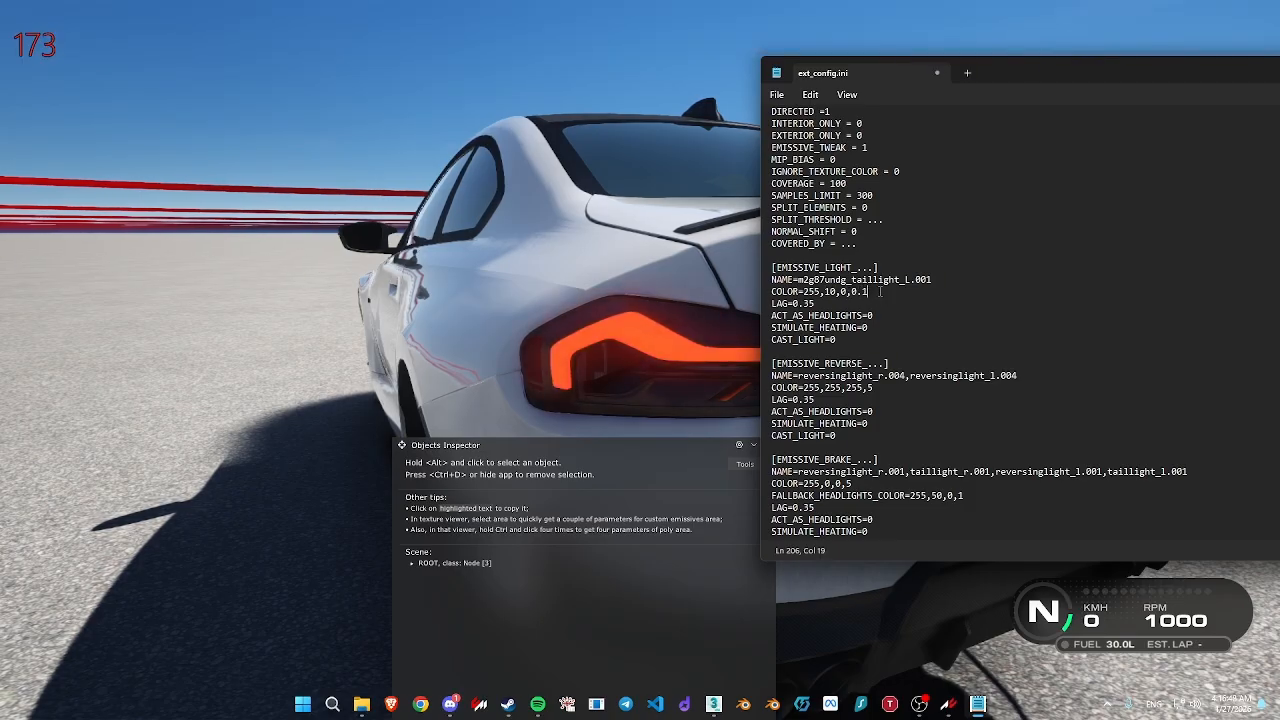
pyautogui.hotkey('ctrl', 's')
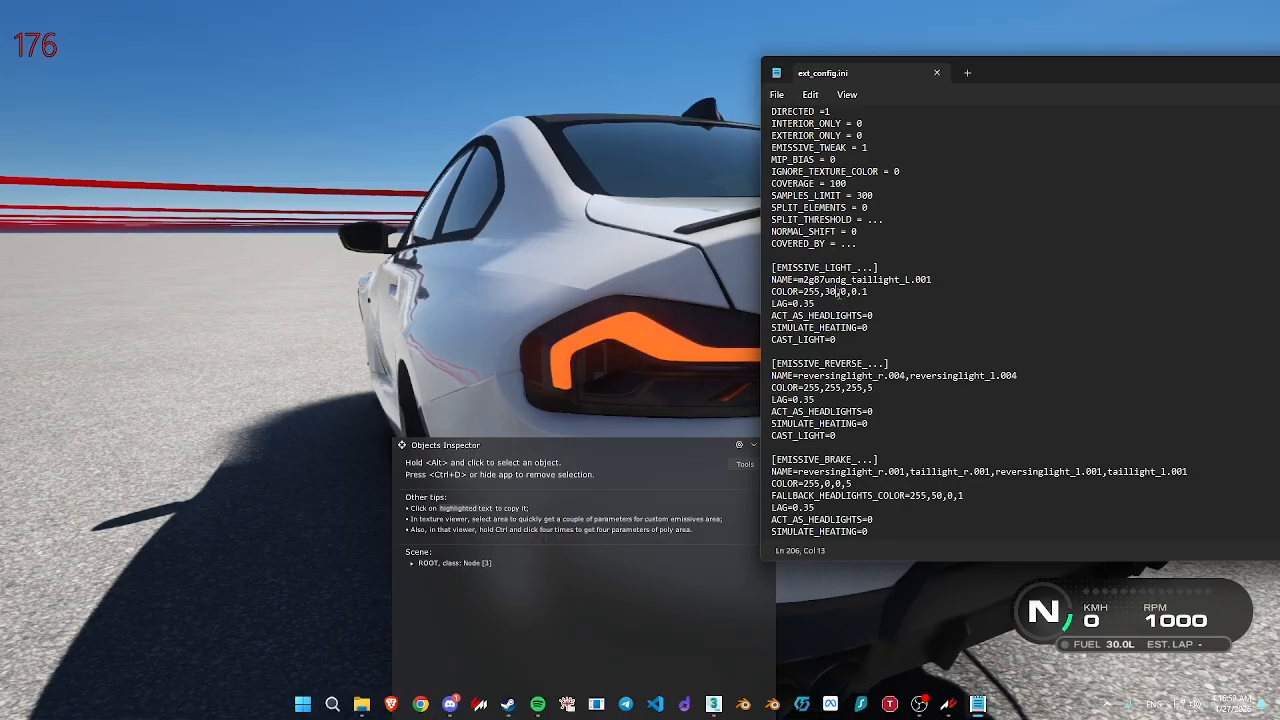
# Use Pure Planner in Assetto Corsa to apply Broken Clouds weather and move the time of day back to around sunrise
pyautogui.click(651, 320)
pyautogui.moveTo(651, 320); pyautogui.dragTo(685, 316)
pyautogui.scroll(-3, 685, 316)
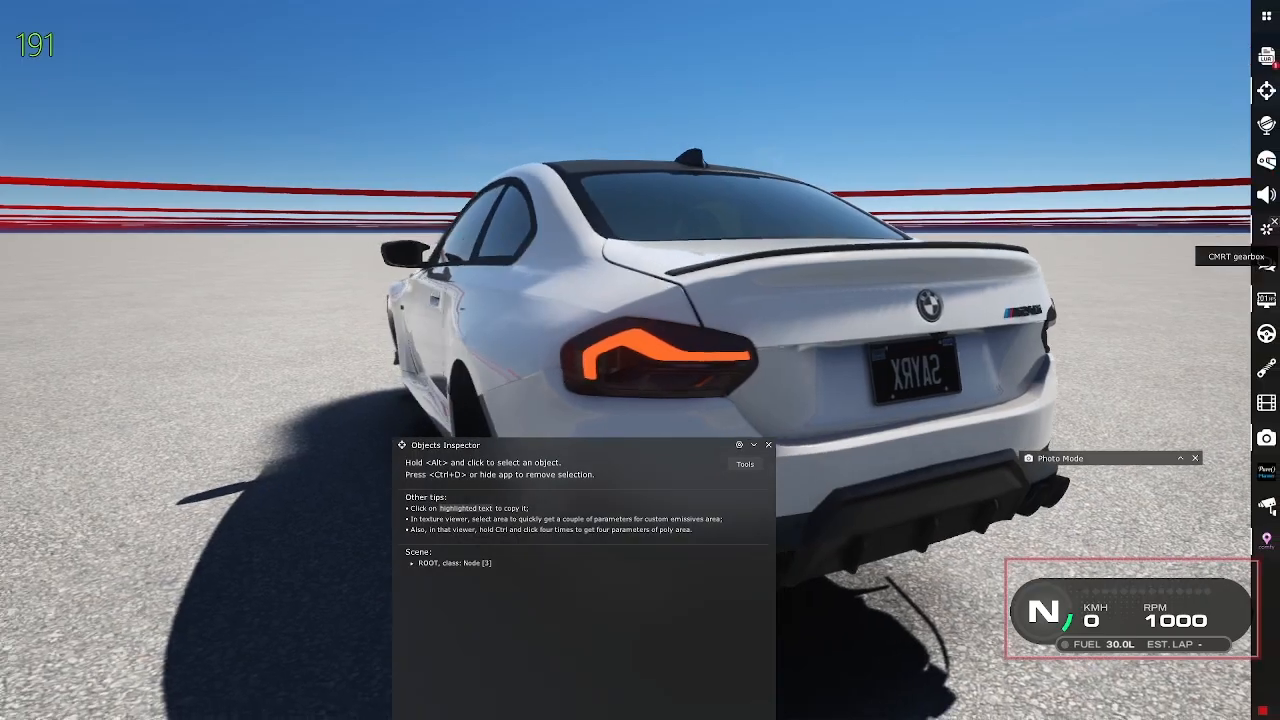
pyautogui.click(1263, 472)
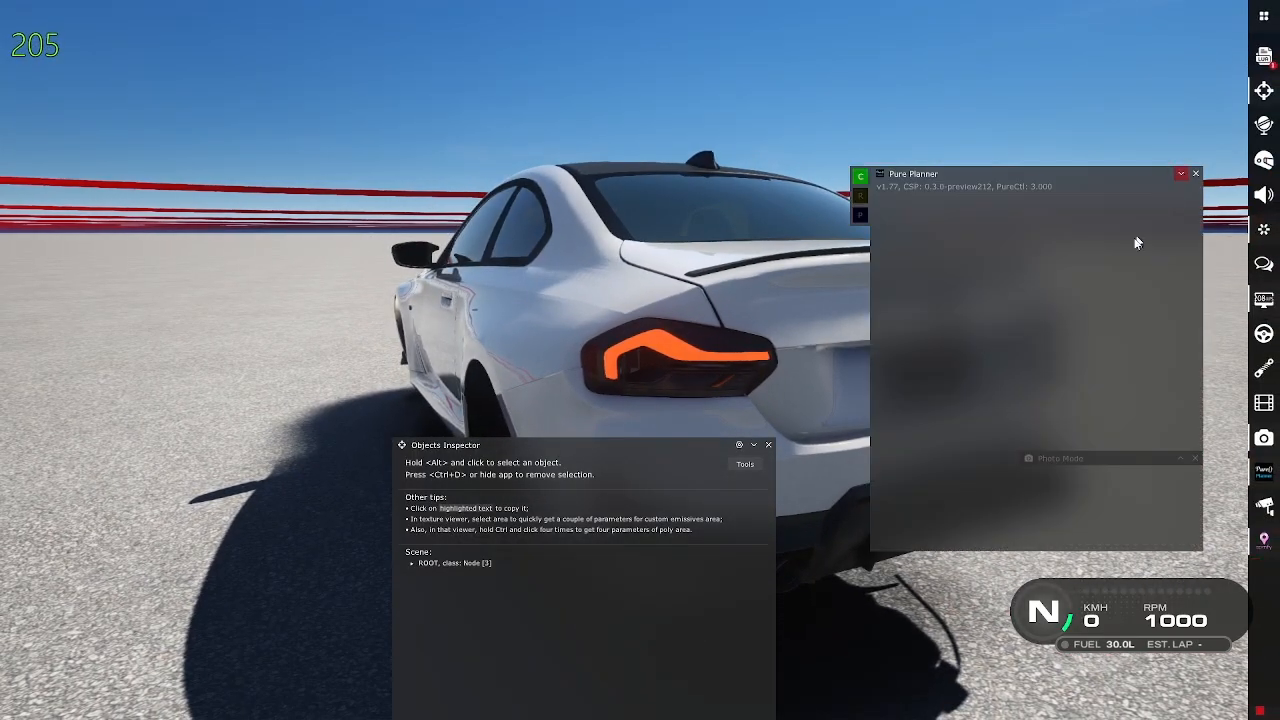
pyautogui.click(1038, 361)
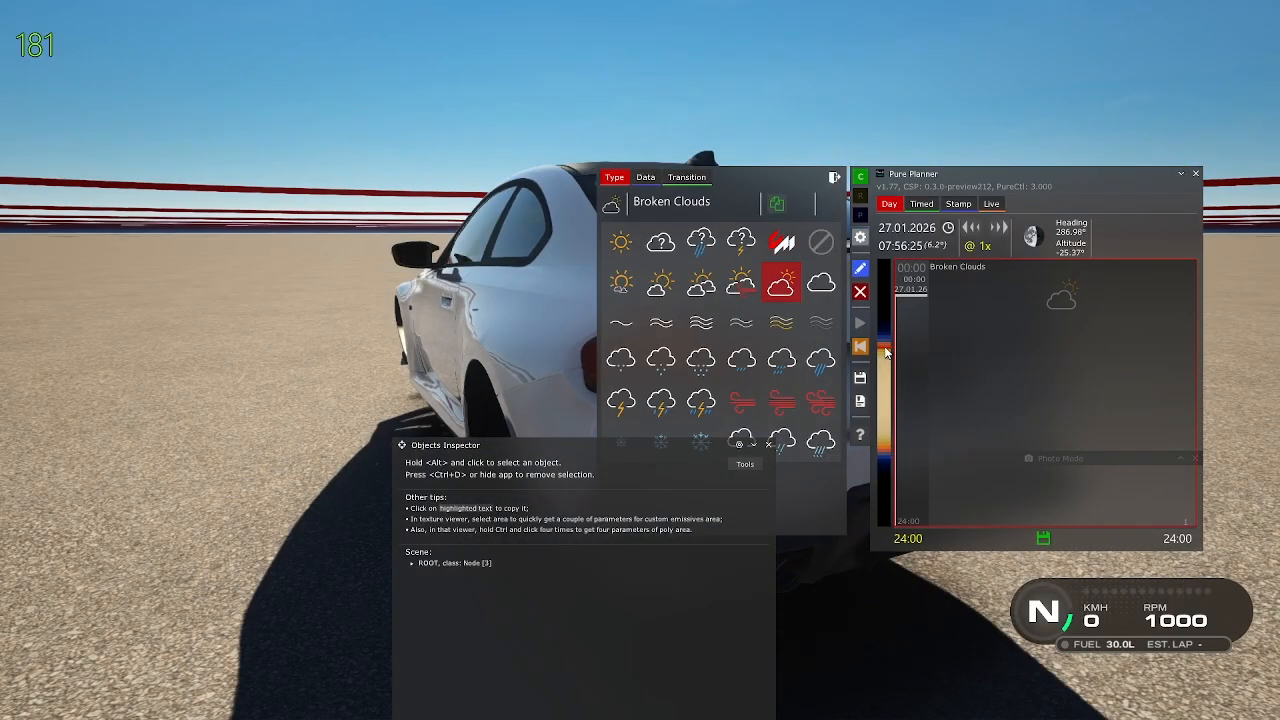
pyautogui.moveTo(887, 348); pyautogui.dragTo(889, 331)
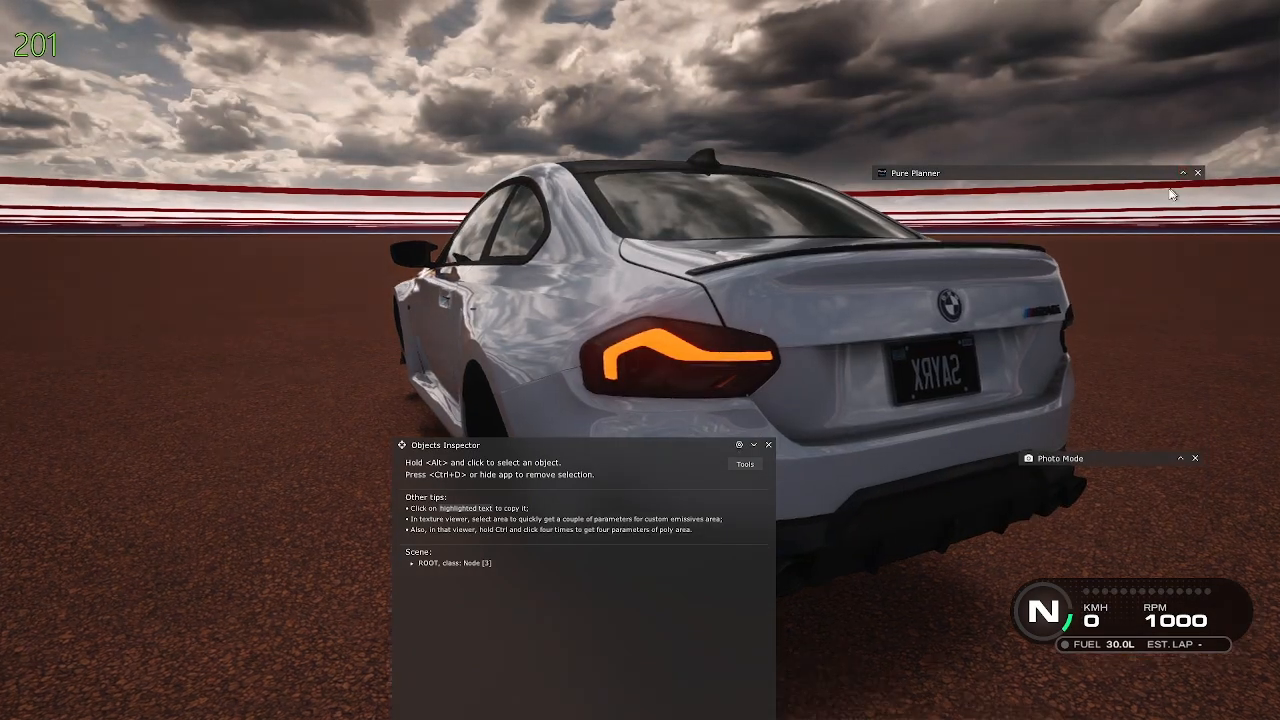
# Set SURFACE in the REFRACTING_HEADLIGHT section to the left taillight's GlassBody mesh name, m2g87undg_taillight_L.004, copied from the Objects Inspector
pyautogui.hotkey('alt', 'Tab')
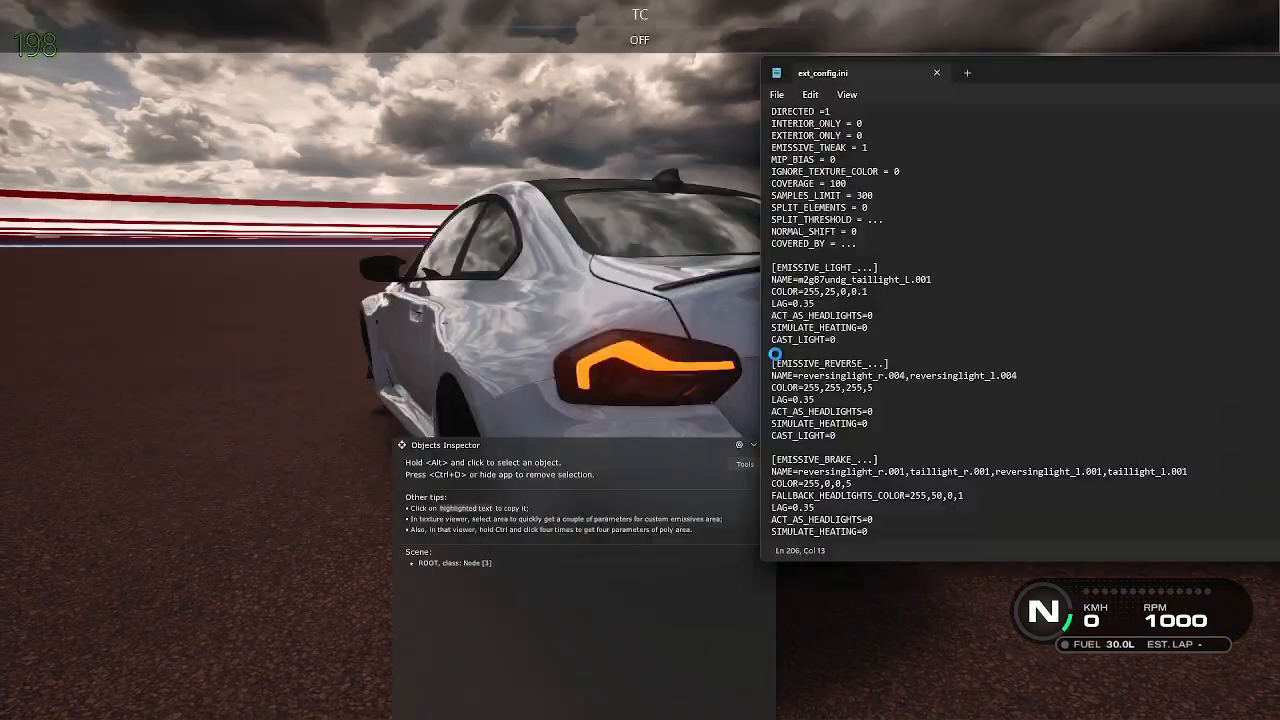
pyautogui.hotkey('alt', 'Tab')
pyautogui.hotkey('alt', 'Tab')
pyautogui.scroll(15, 966, 280)
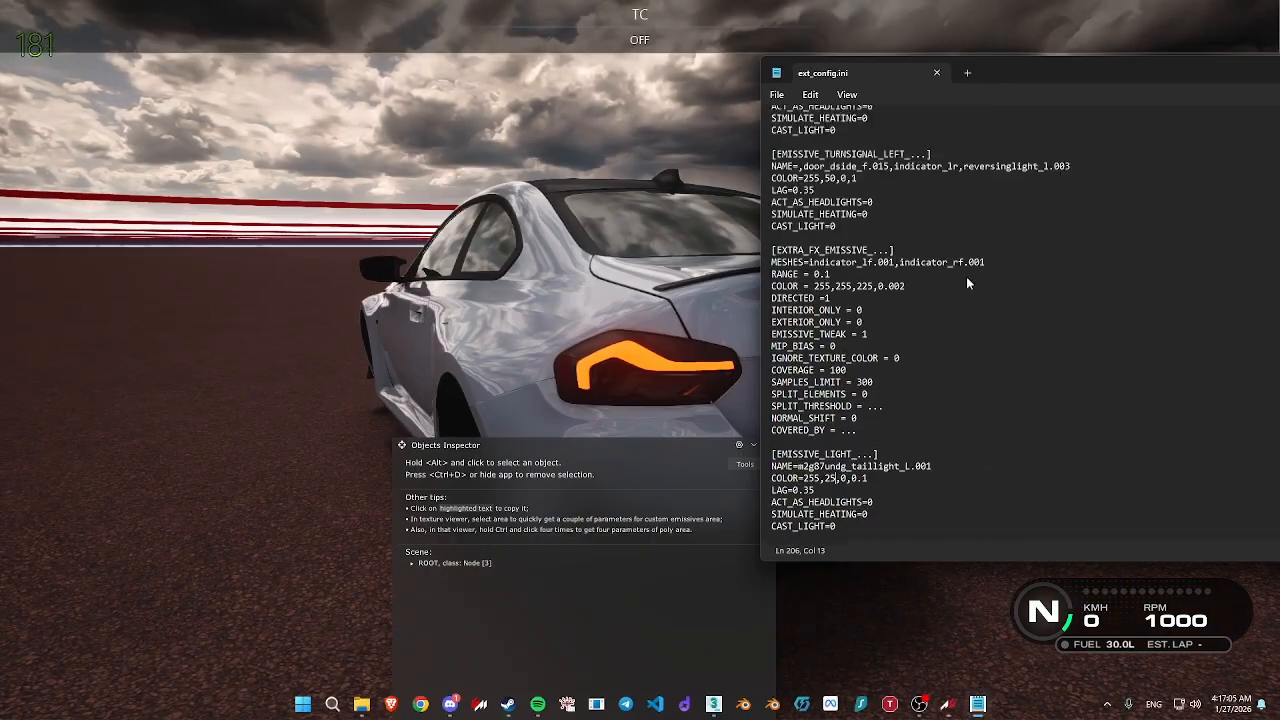
pyautogui.scroll(20, 980, 280)
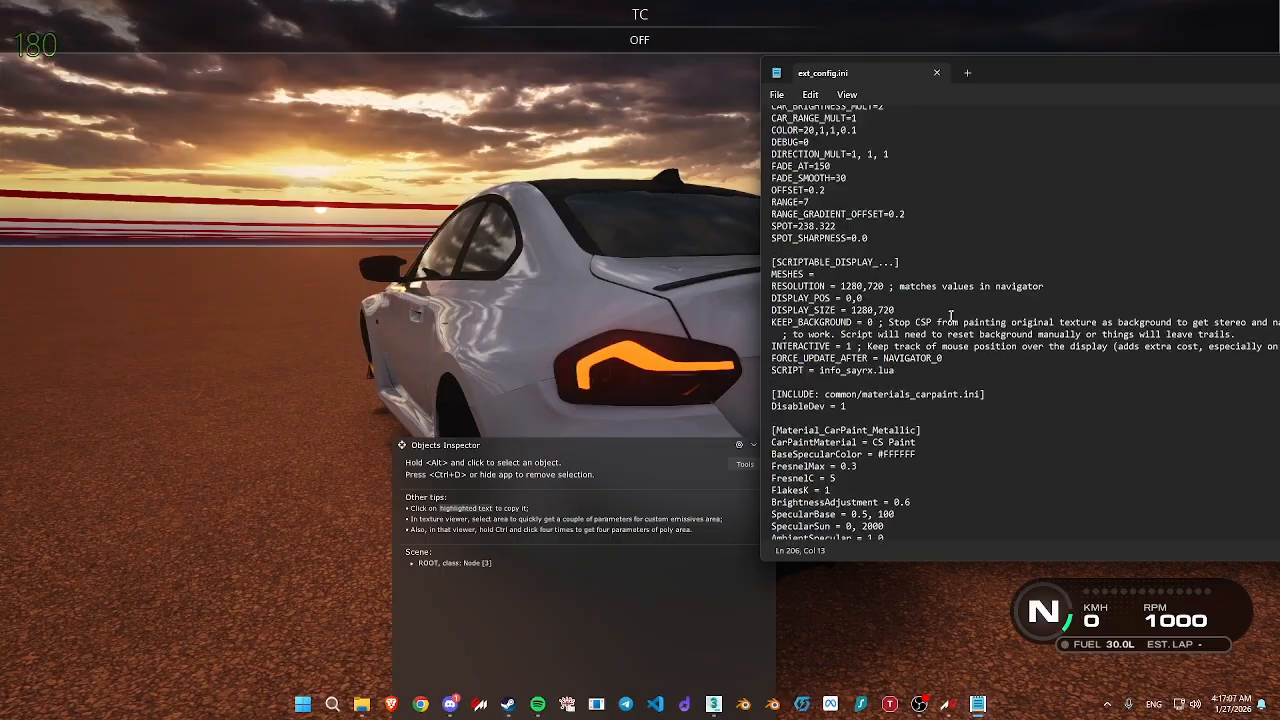
pyautogui.scroll(2, 940, 332)
pyautogui.scroll(-4, 900, 300)
pyautogui.click(834, 265)
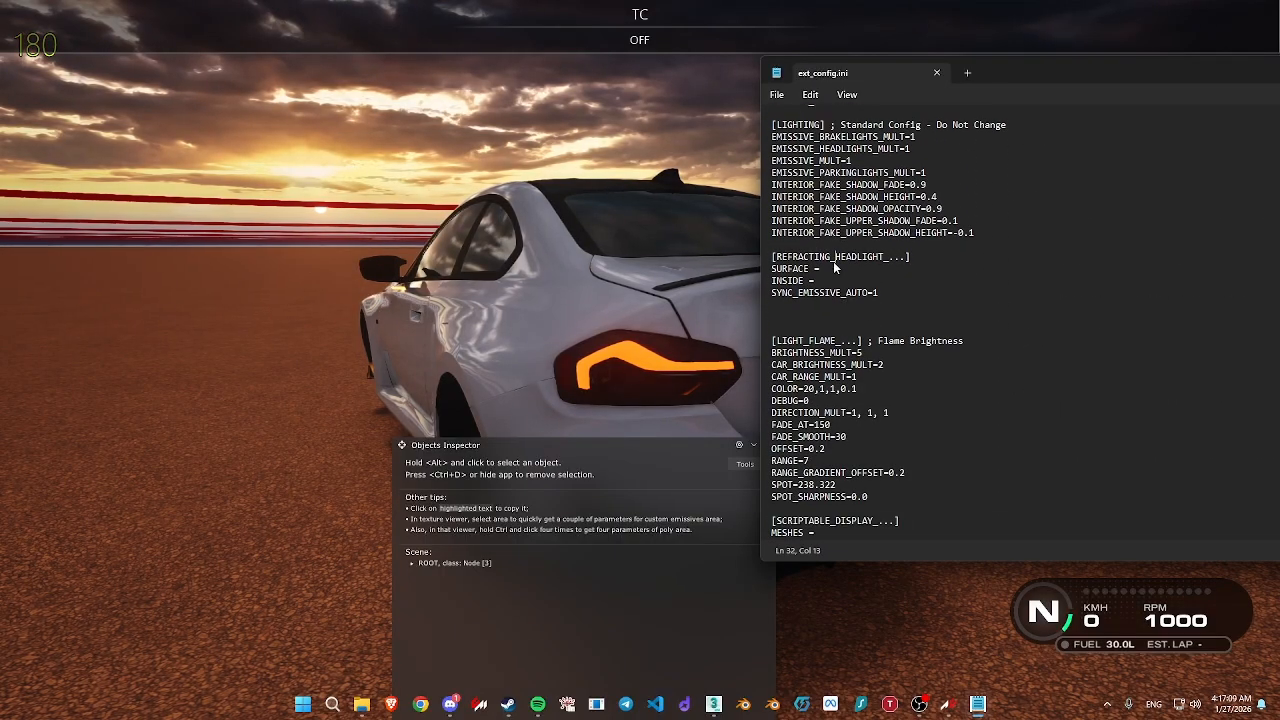
pyautogui.click(641, 362)
pyautogui.keyDown('alt'); pyautogui.click(641, 362); pyautogui.keyUp('alt')
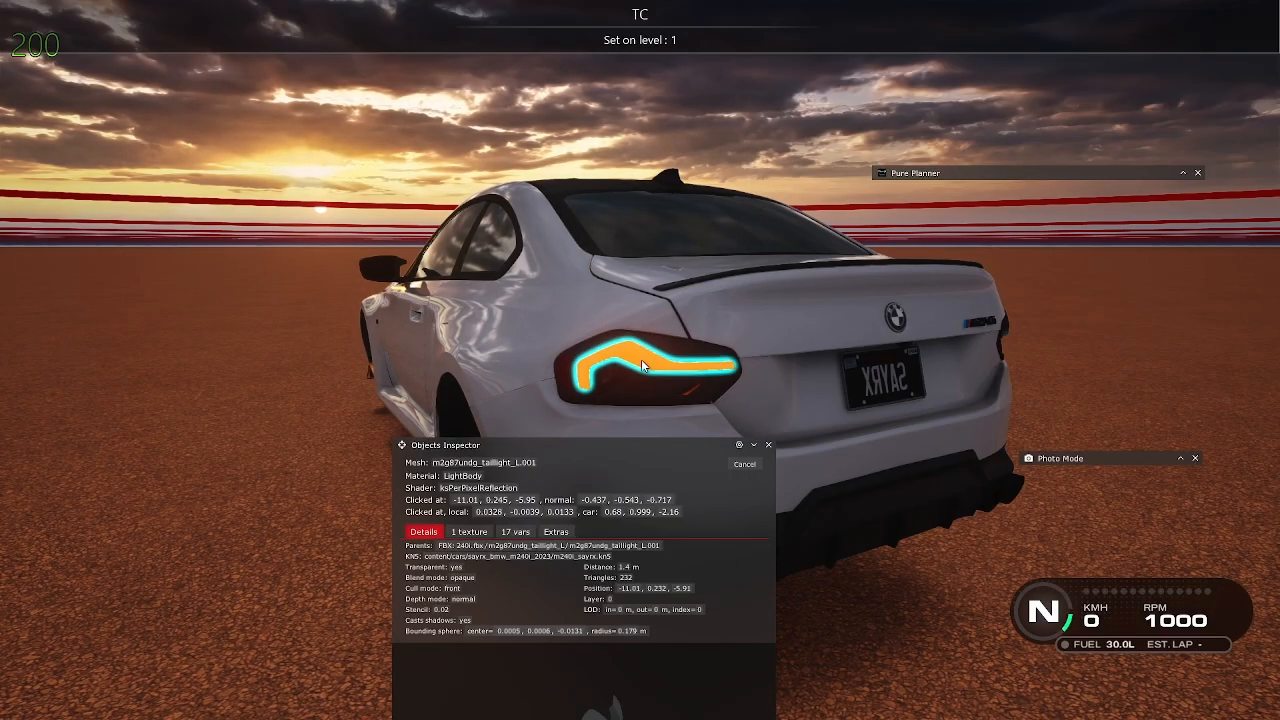
pyautogui.keyDown('alt'); pyautogui.click(638, 366); pyautogui.keyUp('alt')
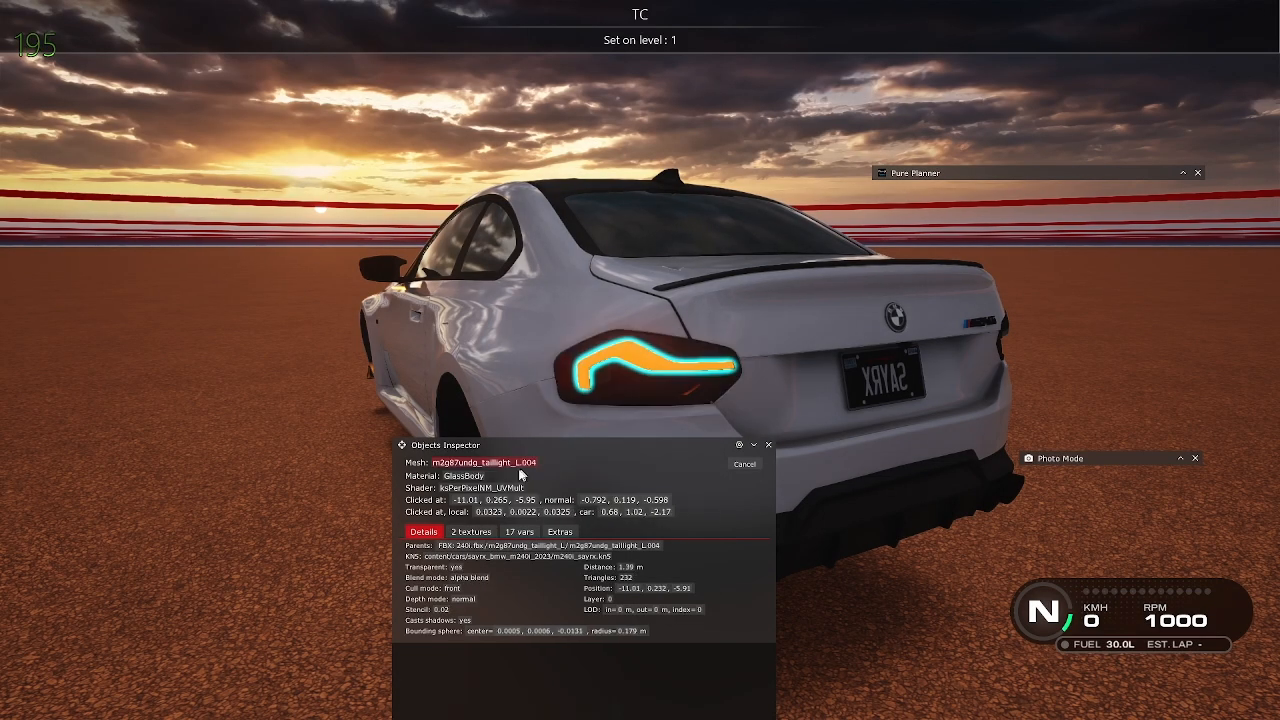
pyautogui.moveTo(516, 448); pyautogui.dragTo(517, 375)
pyautogui.click(476, 394)
pyautogui.hotkey('alt', 'Tab')
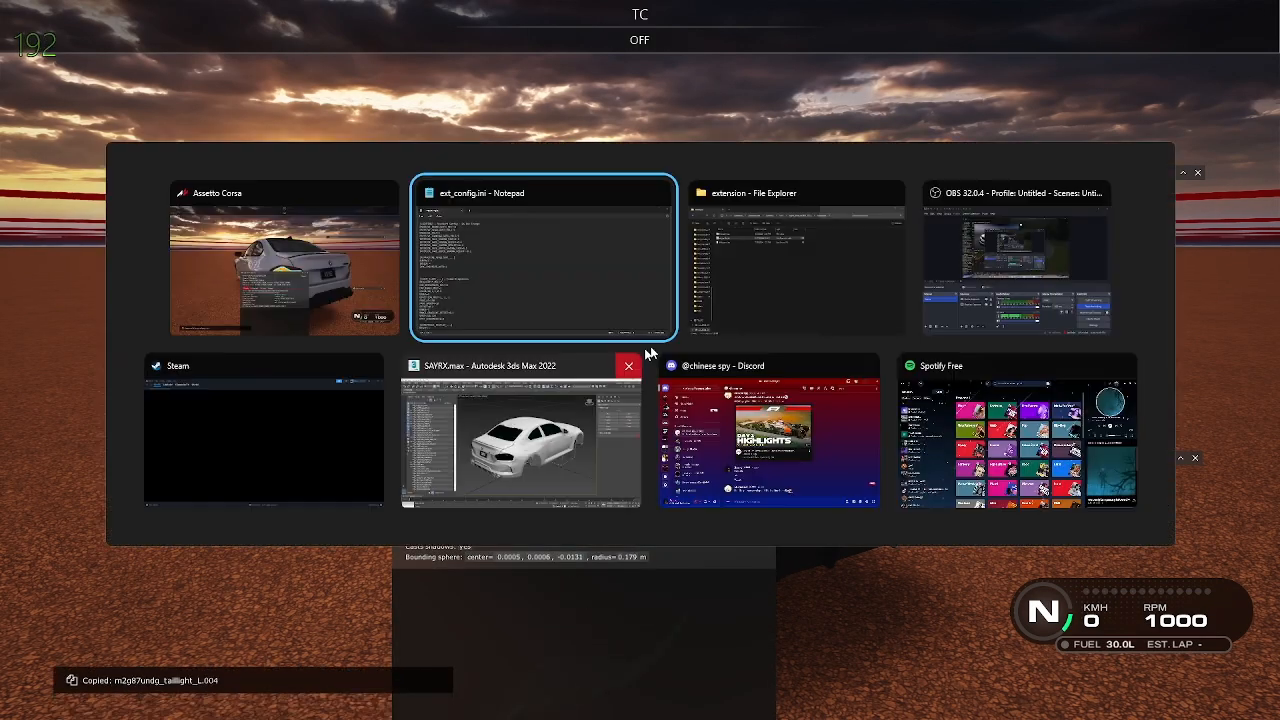
pyautogui.hotkey('alt', 'Tab')
# Set INSIDE in the REFRACTING_HEADLIGHT section to the LightBody mesh name, m2g87undg_taillight_L.001, and save ext_config.ini
pyautogui.click(624, 352)
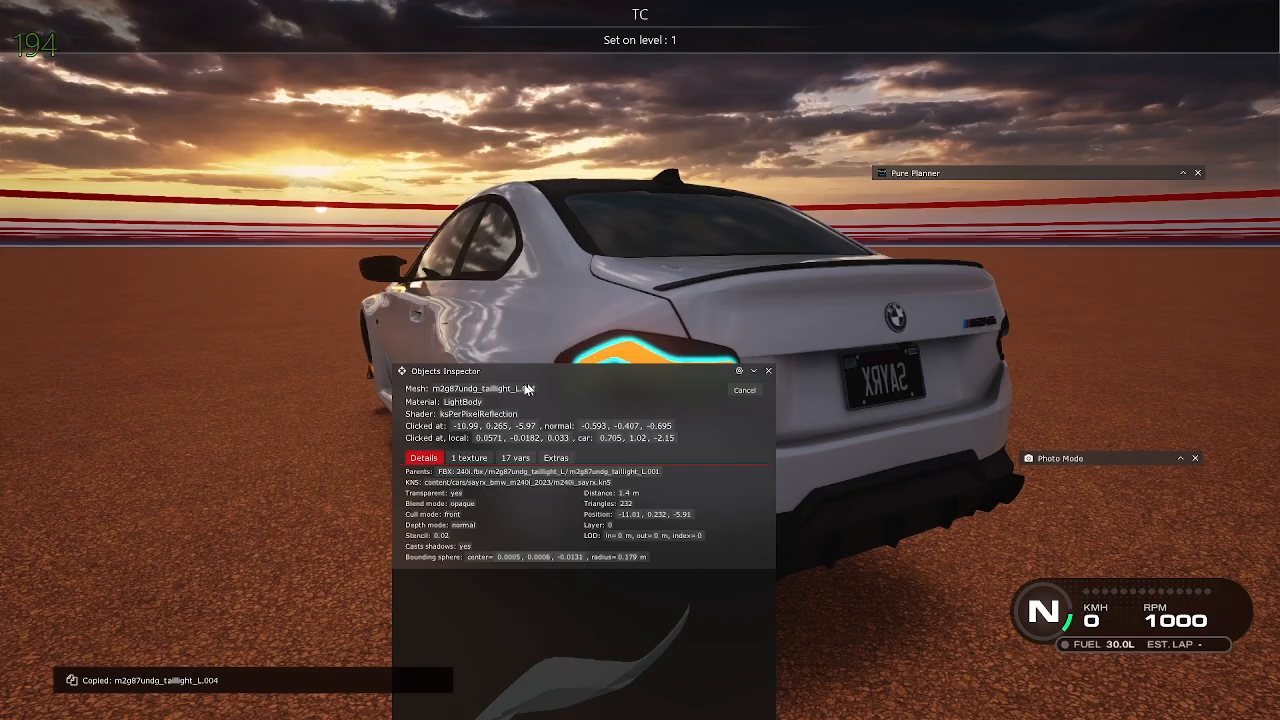
pyautogui.click(463, 395)
pyautogui.hotkey('alt', 'Tab')
pyautogui.hotkey('ctrl', 'v')
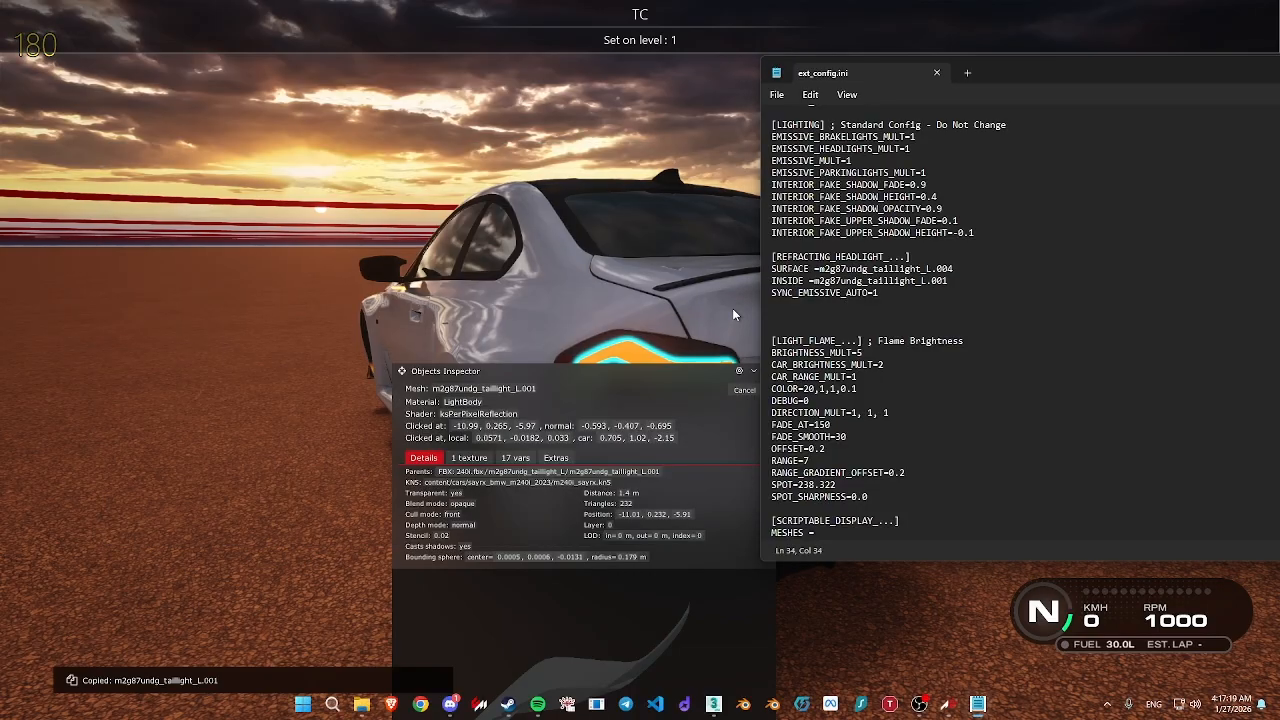
# Collapse the Objects Inspector out of the way in Assetto Corsa and open the ReflectionsFX Debug app
pyautogui.hotkey('alt', 'Tab')
pyautogui.click(754, 371)
pyautogui.moveTo(670, 372); pyautogui.dragTo(661, 613)
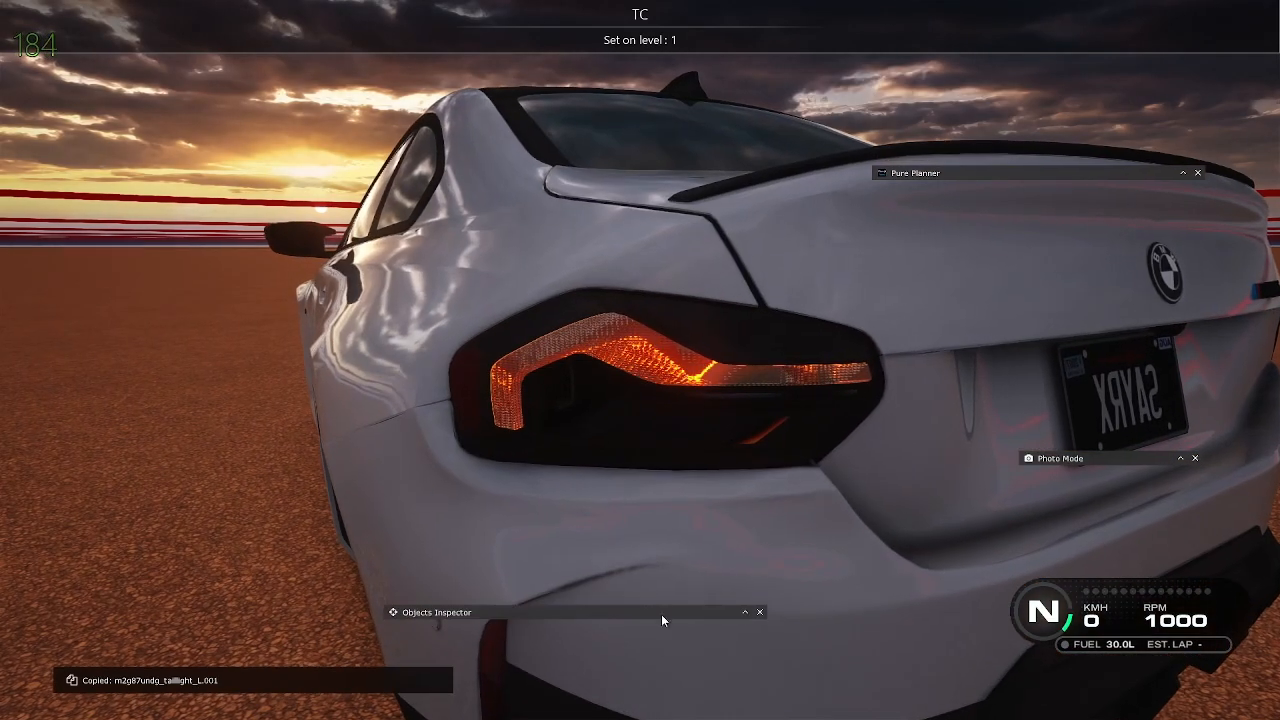
pyautogui.scroll(-5, 671, 380)
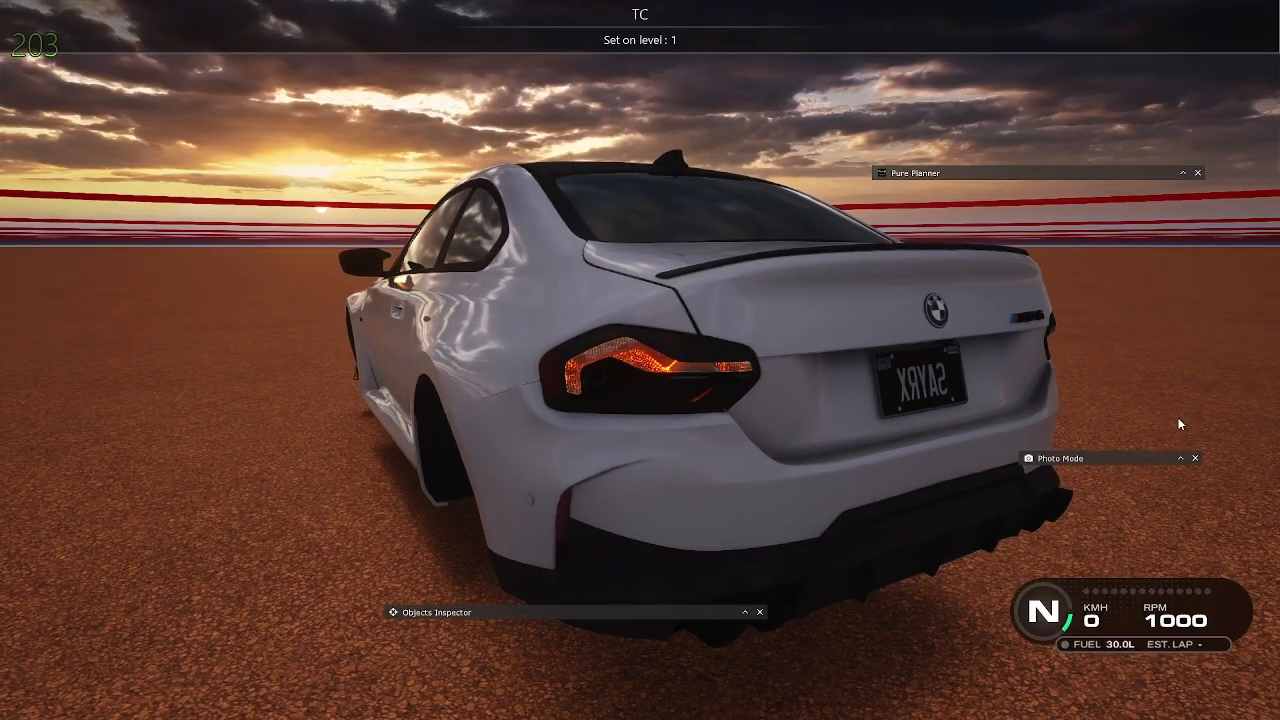
pyautogui.moveTo(1265, 330)
pyautogui.click(1263, 15)
pyautogui.write('refl')
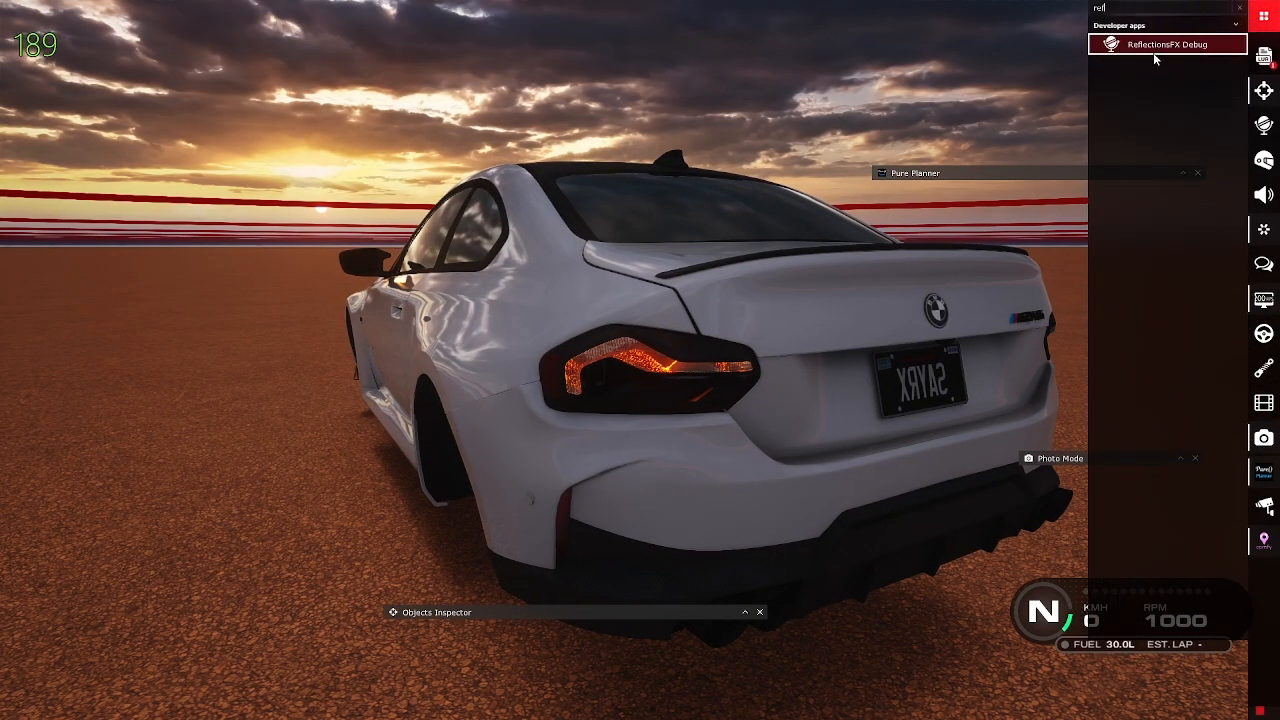
pyautogui.click(1158, 45)
pyautogui.click(1065, 215)
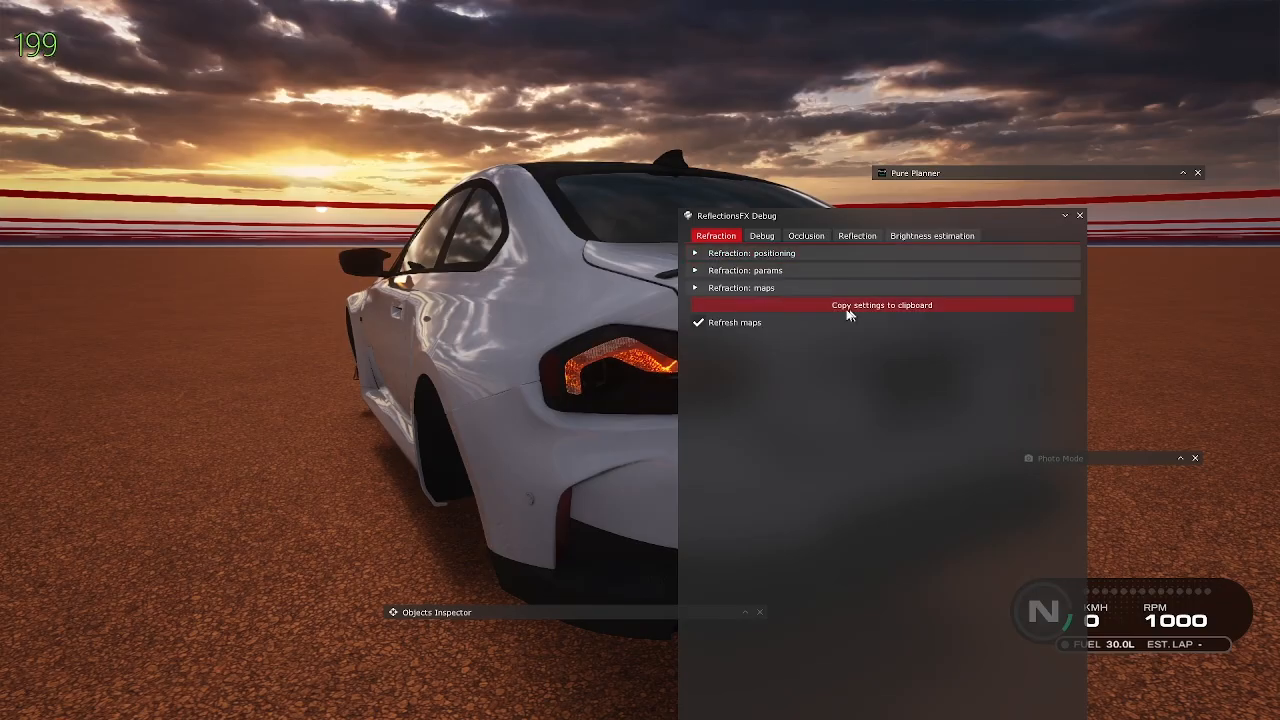
# Show the refraction maps and set the first refraction position's first value to 0.652 and its third value to -2.487
pyautogui.click(716, 289)
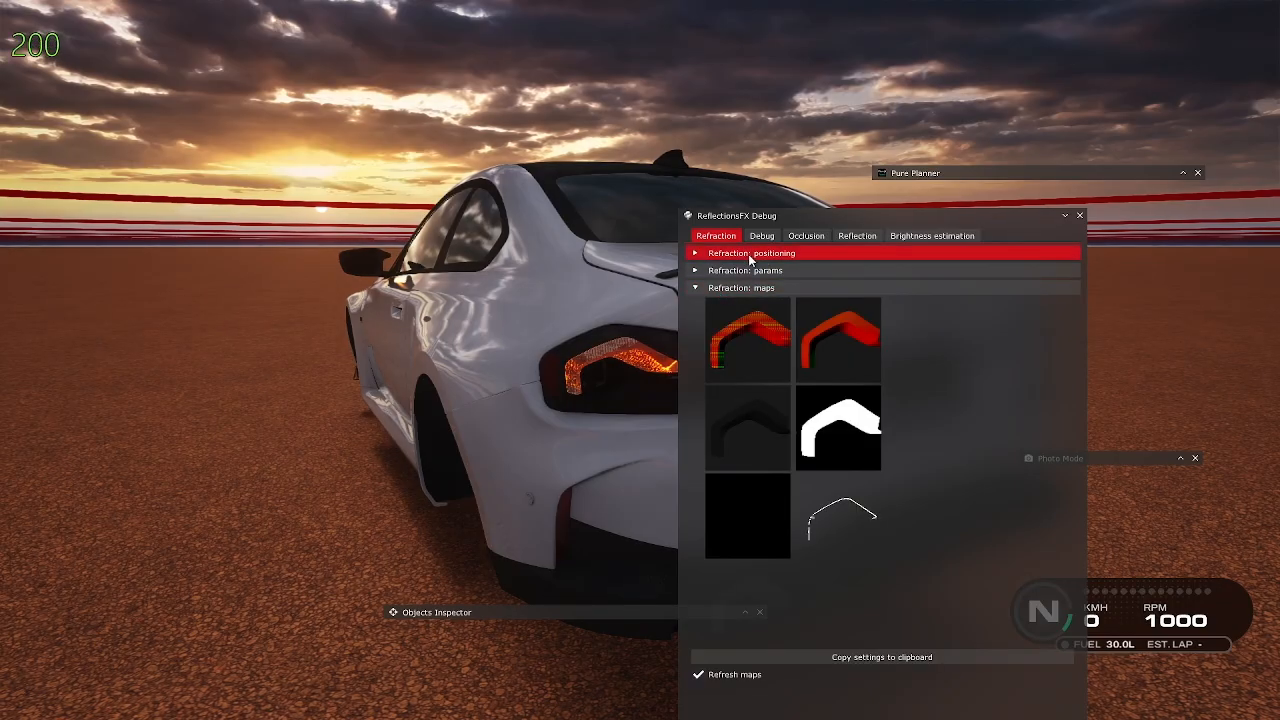
pyautogui.click(751, 255)
pyautogui.moveTo(818, 272); pyautogui.dragTo(862, 271)
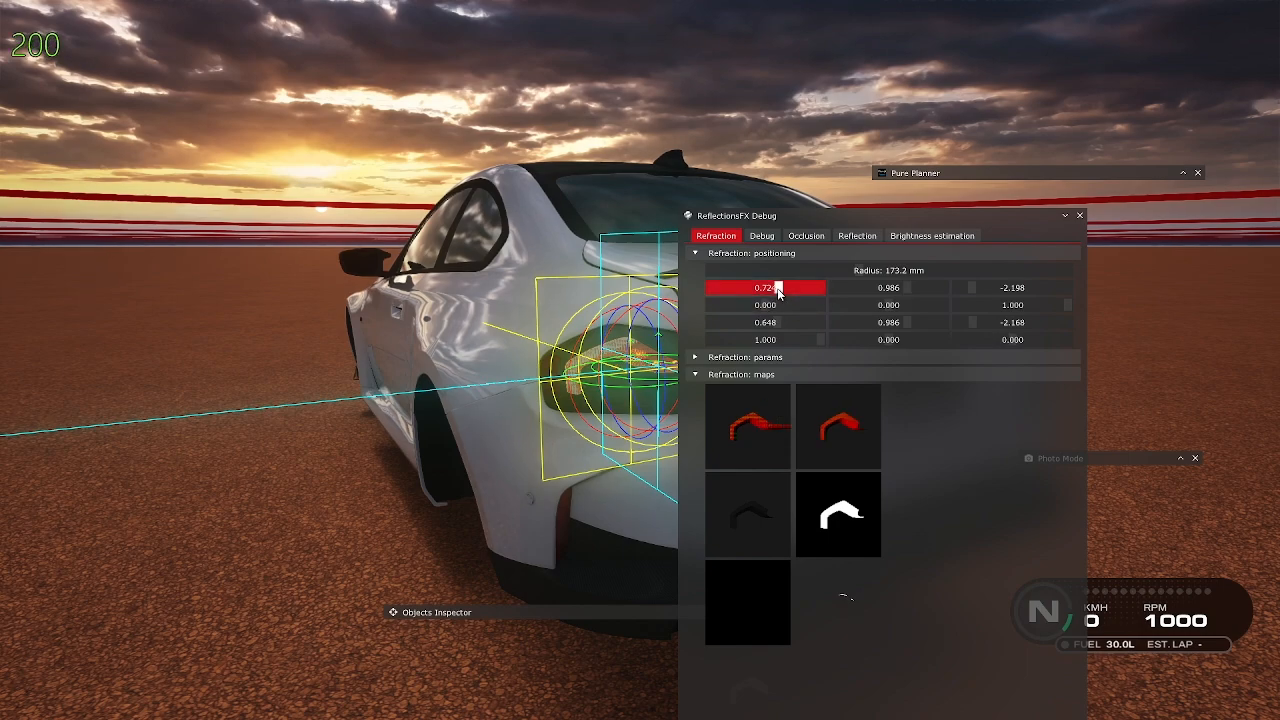
pyautogui.moveTo(778, 290); pyautogui.dragTo(777, 292)
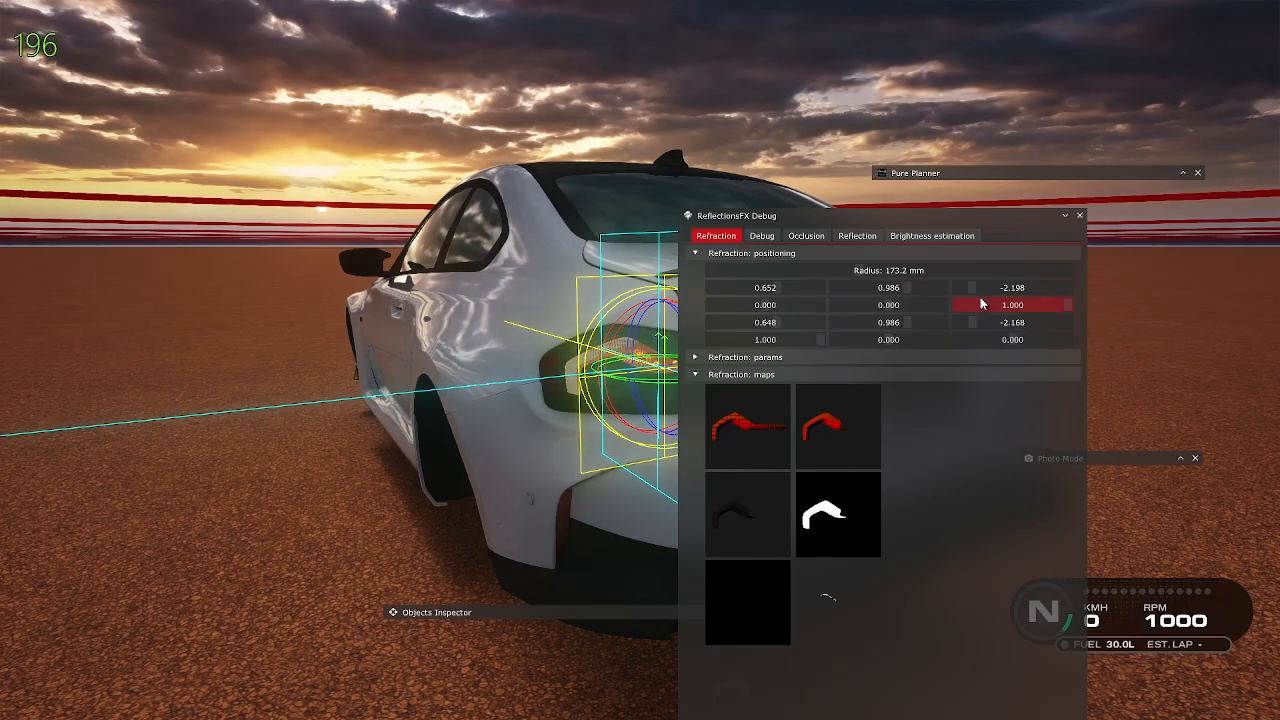
pyautogui.moveTo(972, 289); pyautogui.dragTo(968, 291)
pyautogui.moveTo(810, 228); pyautogui.dragTo(975, 195)
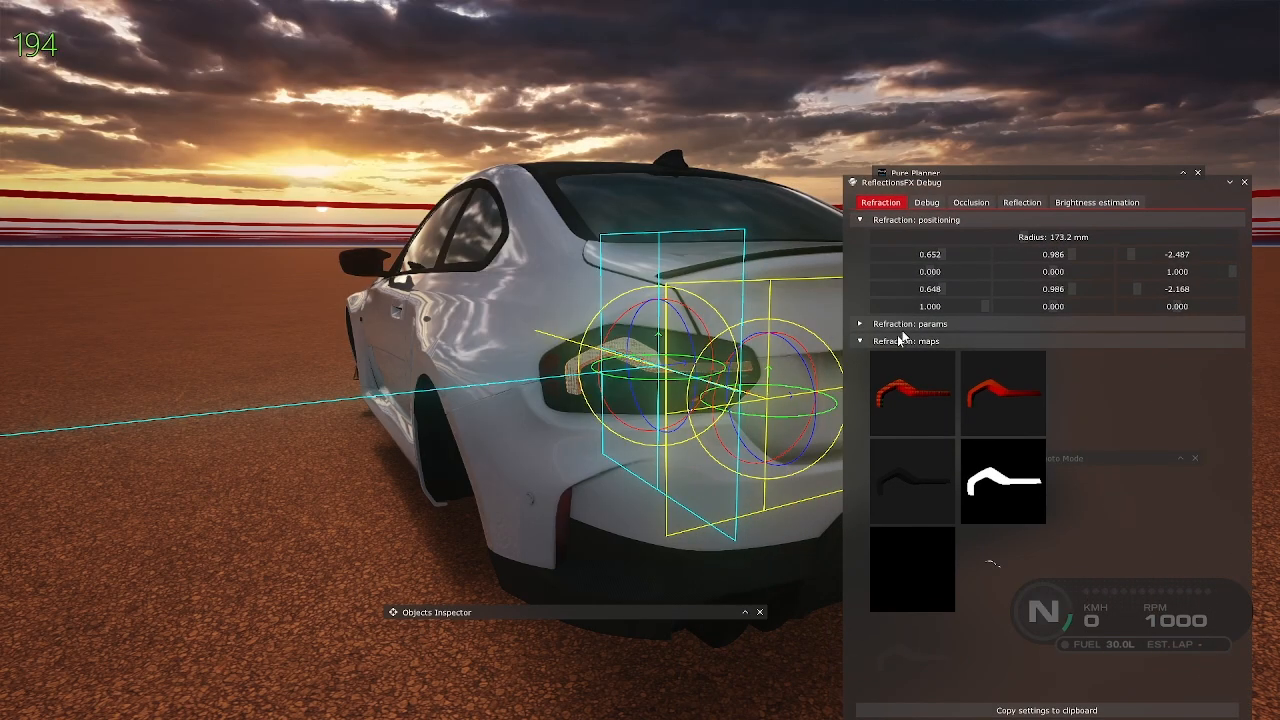
# Adjust the first refraction plane's direction and the second plane's sideways position in the refraction positioning settings
pyautogui.click(899, 220)
pyautogui.press('Up')
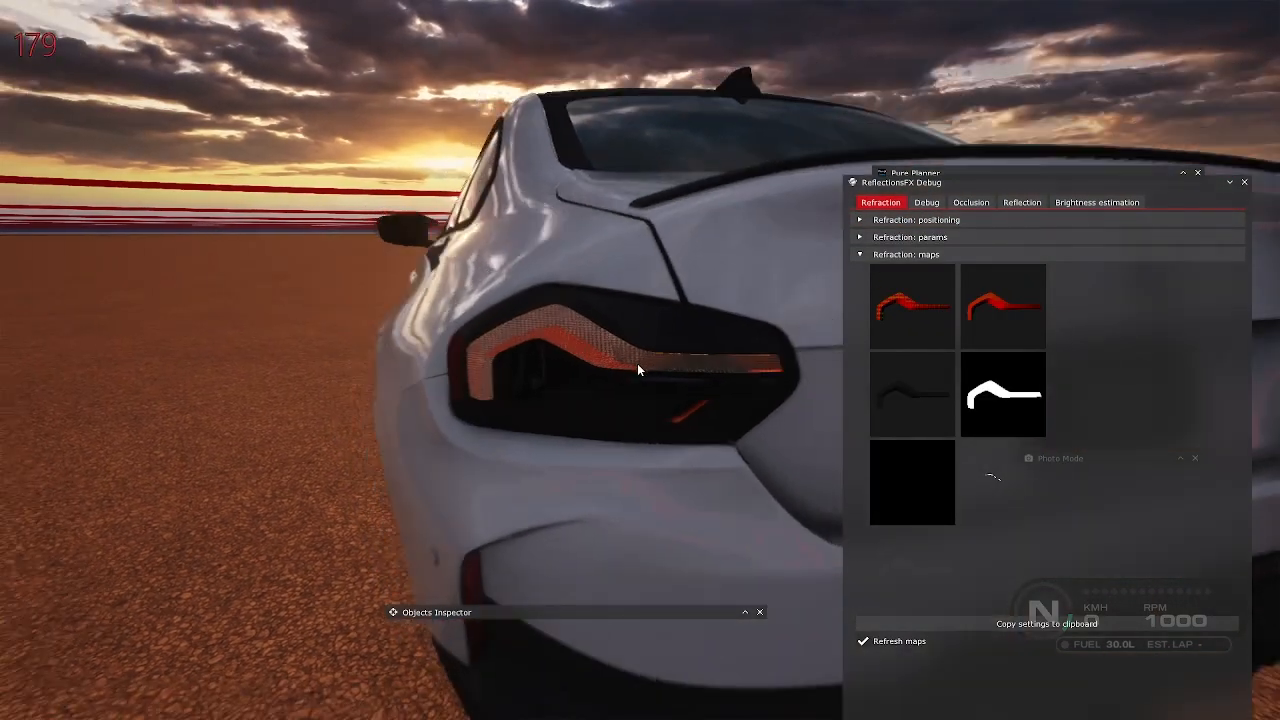
pyautogui.moveTo(637, 363); pyautogui.dragTo(427, 376, button='right')
pyautogui.press('Down')
pyautogui.click(881, 253)
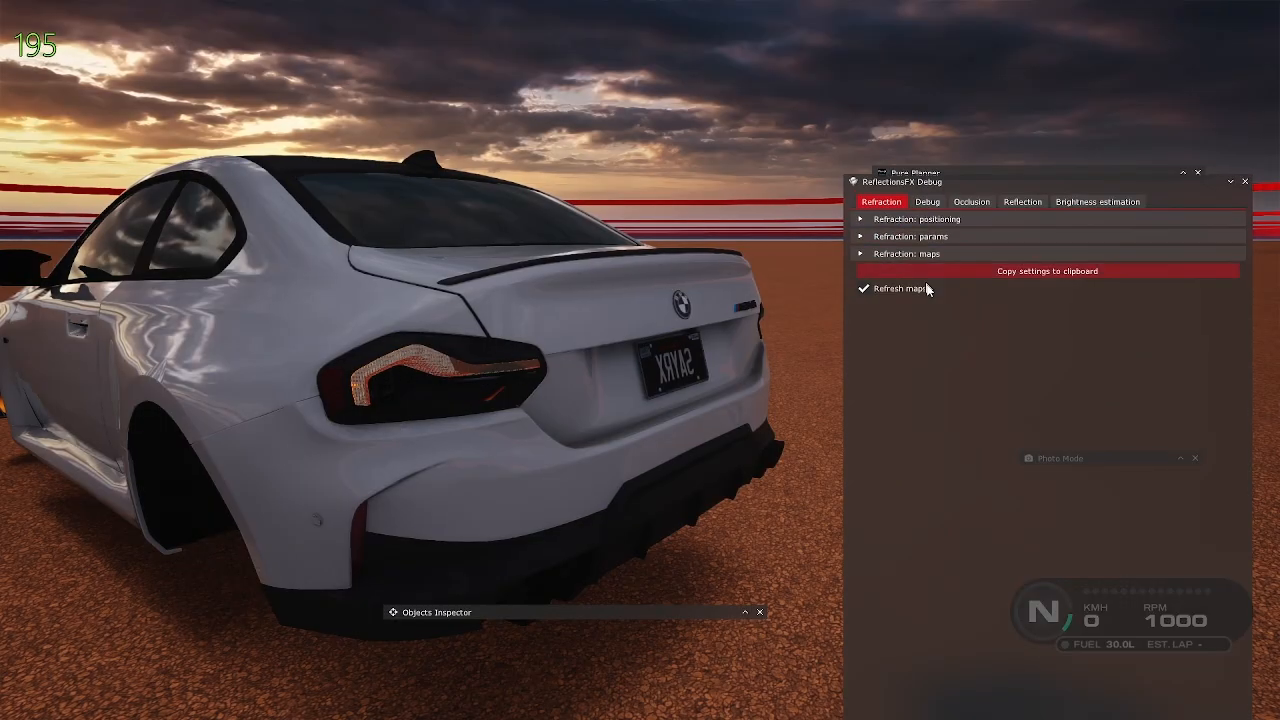
pyautogui.click(908, 222)
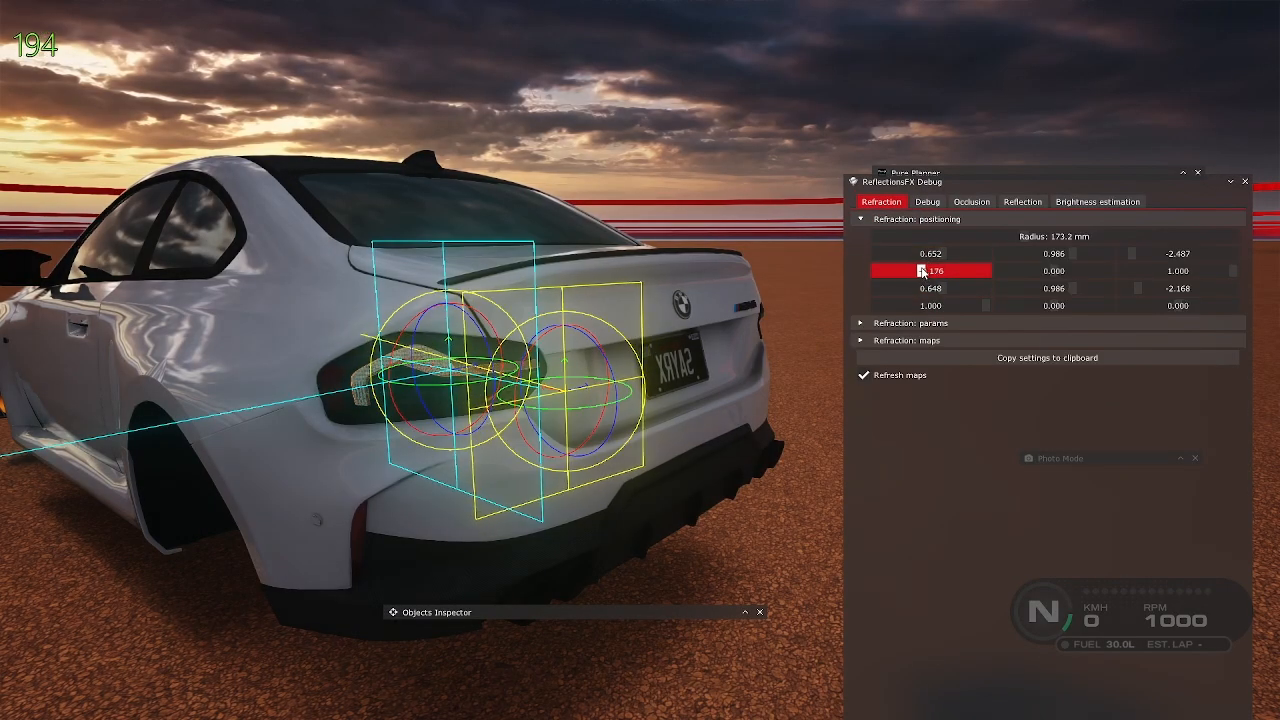
pyautogui.moveTo(930, 288); pyautogui.dragTo(988, 291)
pyautogui.click(930, 219)
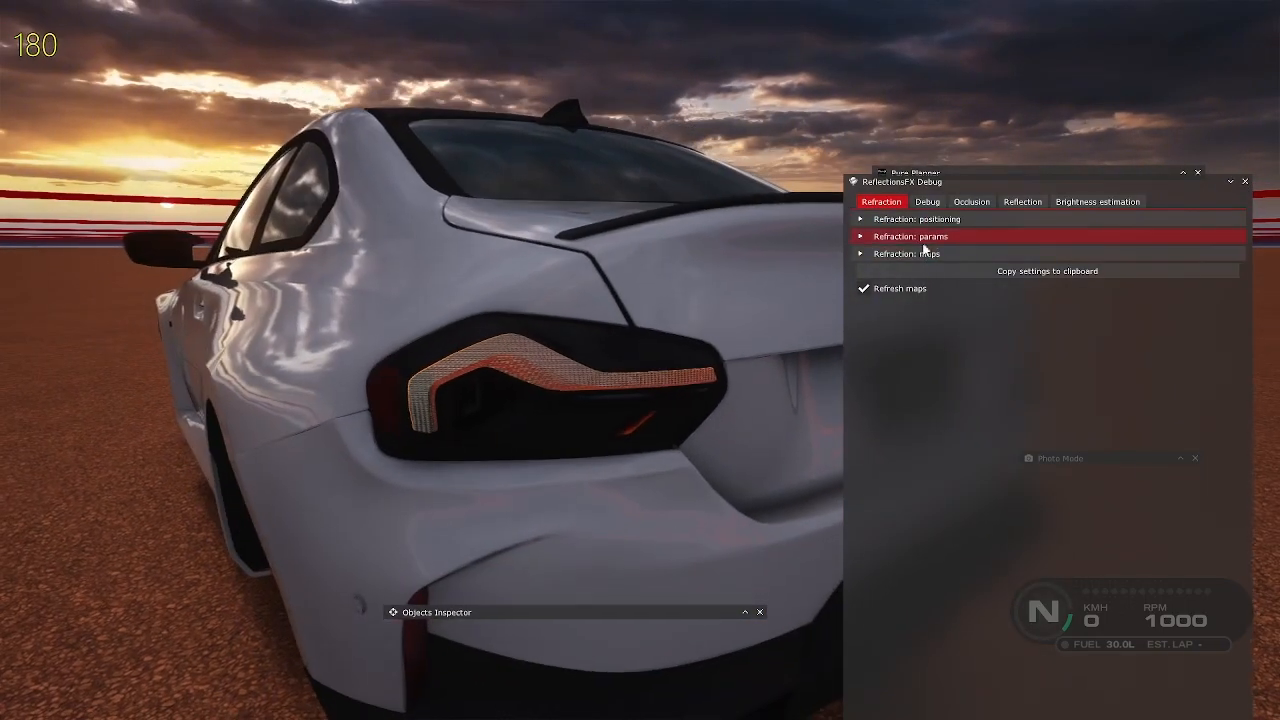
# Show the refraction parameters and reposition the ReflectionsFX Debug window so the taillight and the lower colour settings are both accessible
pyautogui.click(921, 253)
pyautogui.click(900, 238)
pyautogui.click(906, 238)
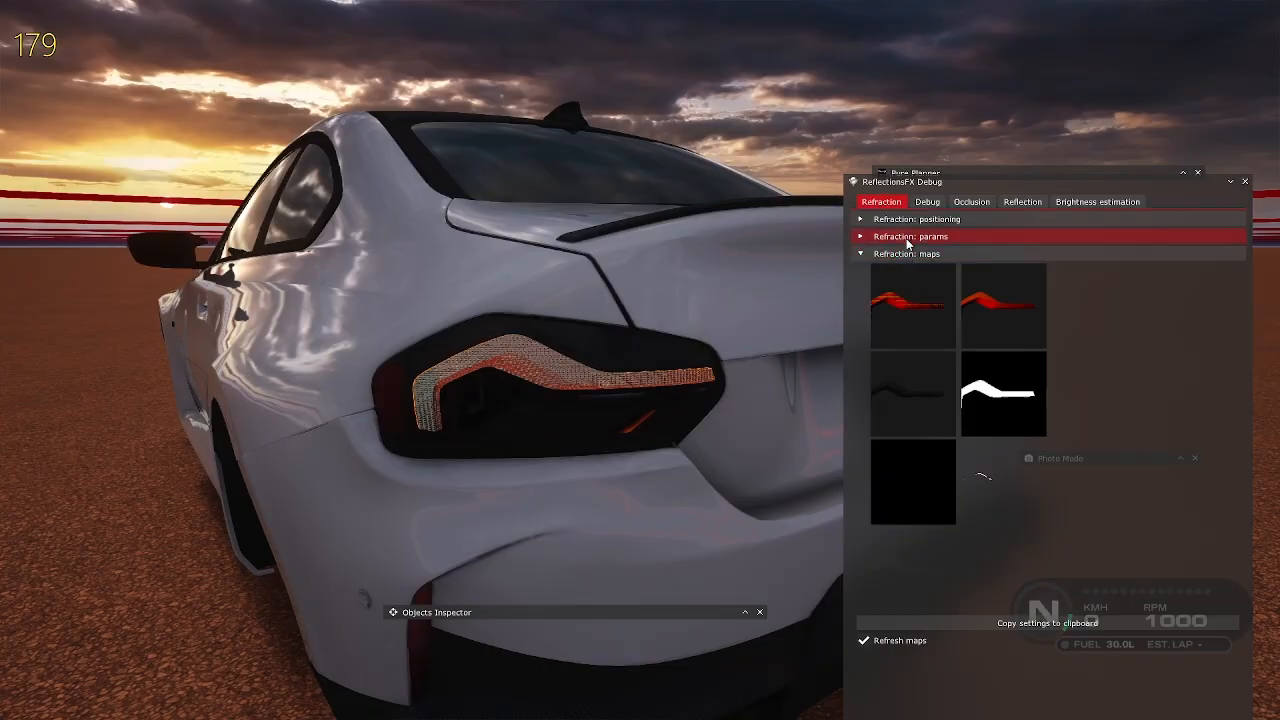
pyautogui.click(918, 253)
pyautogui.click(910, 237)
pyautogui.moveTo(897, 222); pyautogui.dragTo(552, 247)
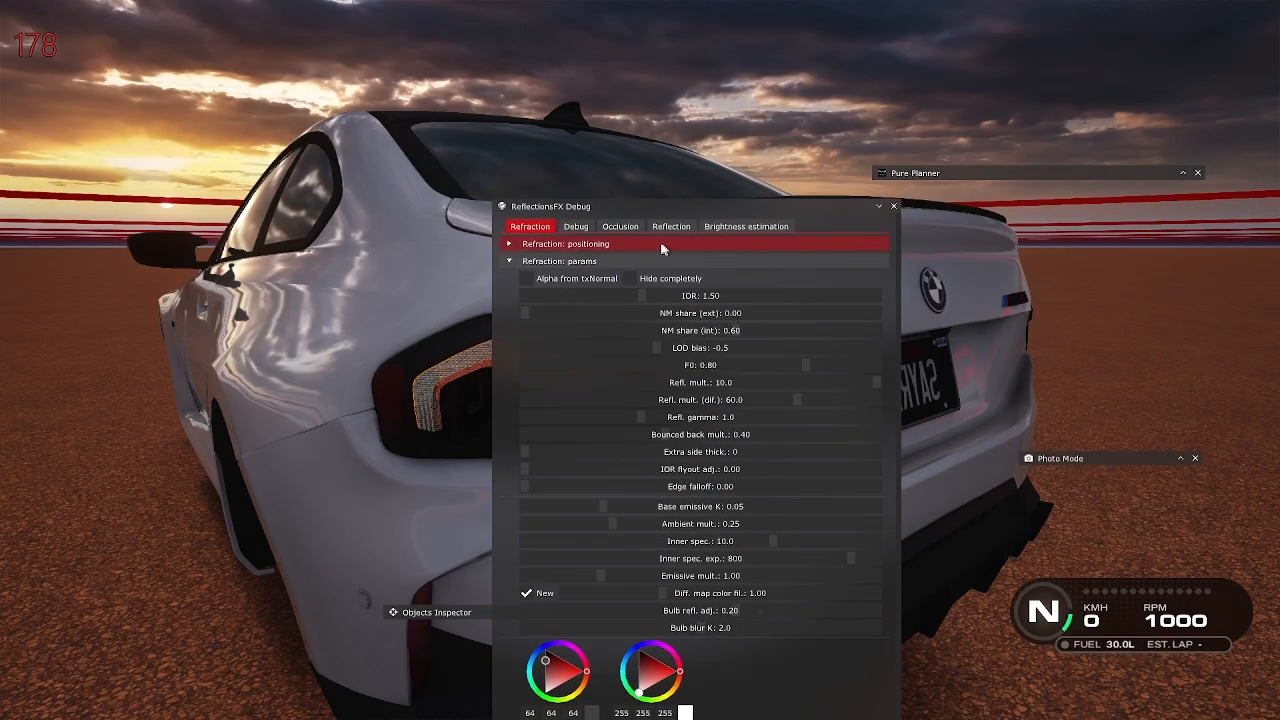
pyautogui.moveTo(634, 211); pyautogui.dragTo(880, 228)
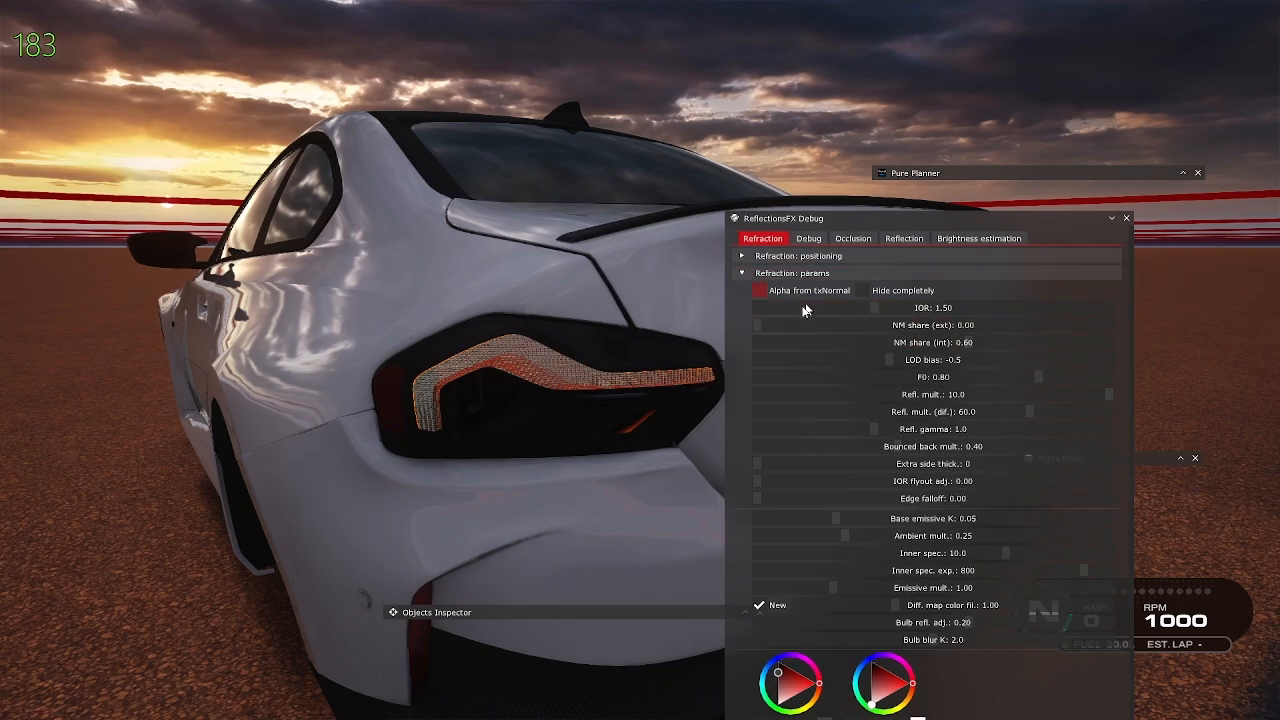
pyautogui.scroll(-1, 867, 553)
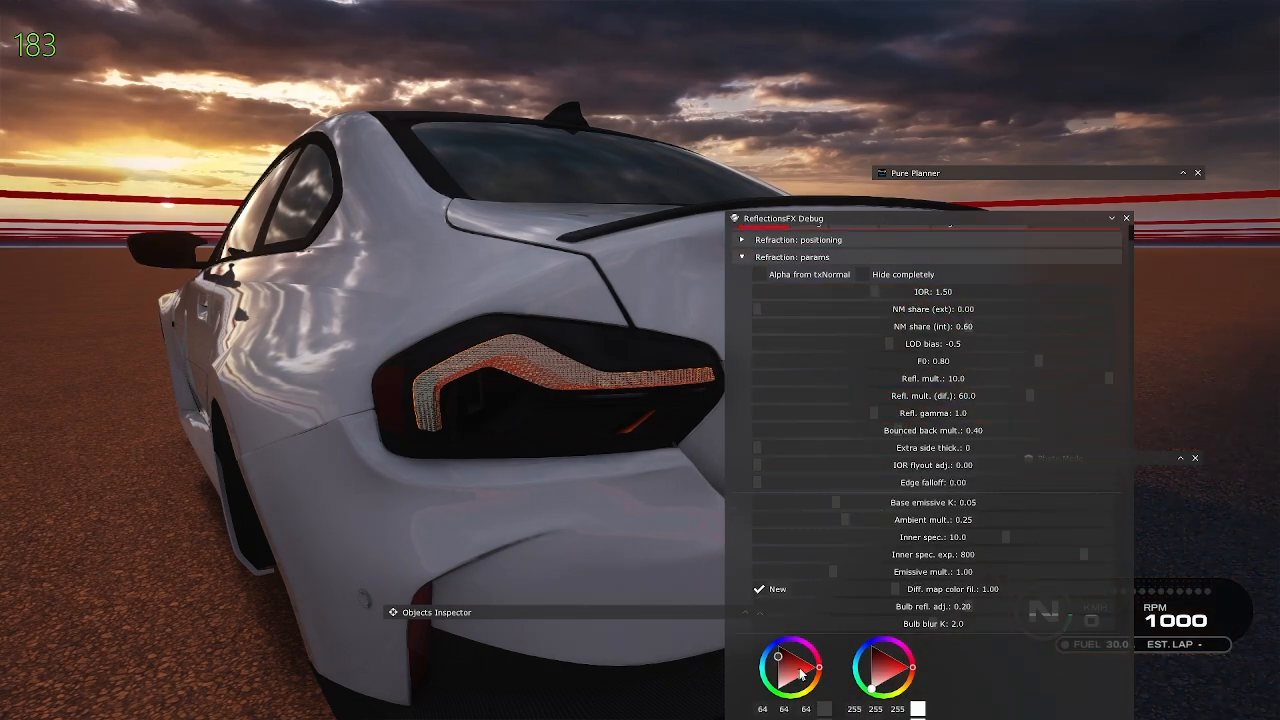
pyautogui.moveTo(886, 228); pyautogui.dragTo(890, 128)
# Set the first refraction colour to orange #FF5900 and the second refraction colour to red #FF0000
pyautogui.moveTo(796, 567); pyautogui.dragTo(838, 567)
pyautogui.moveTo(892, 567); pyautogui.dragTo(968, 563)
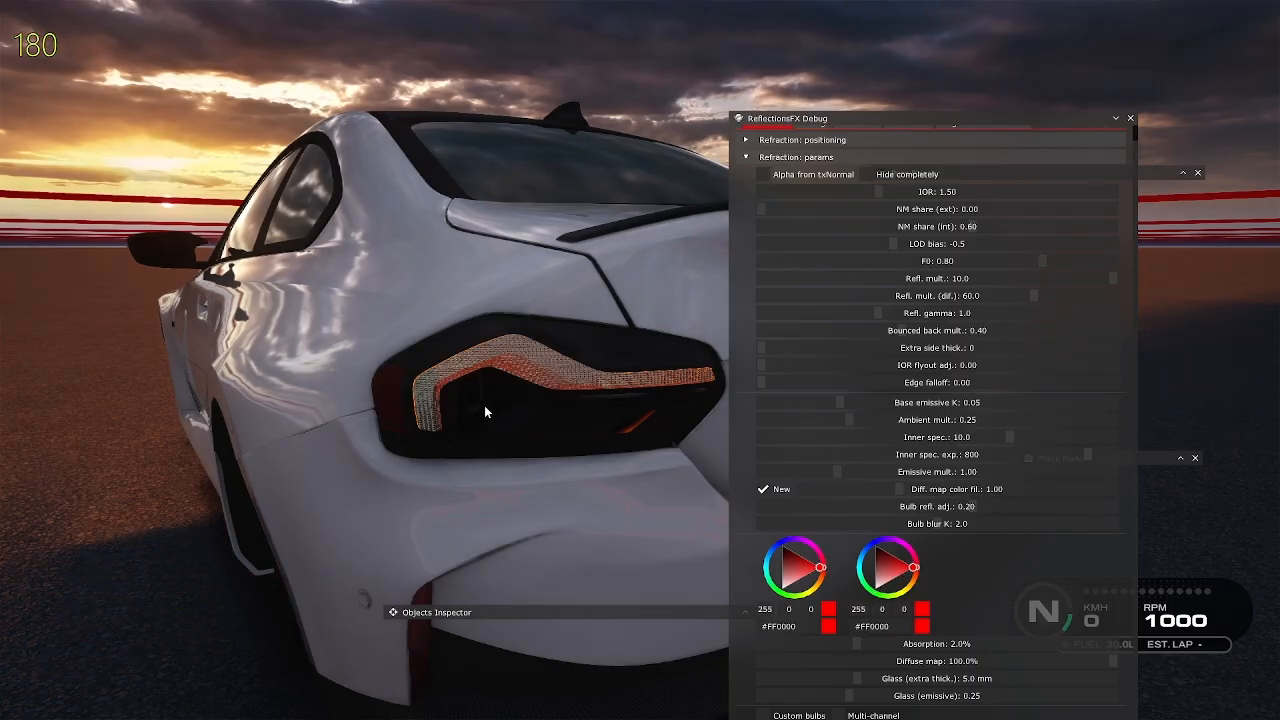
pyautogui.click(824, 583)
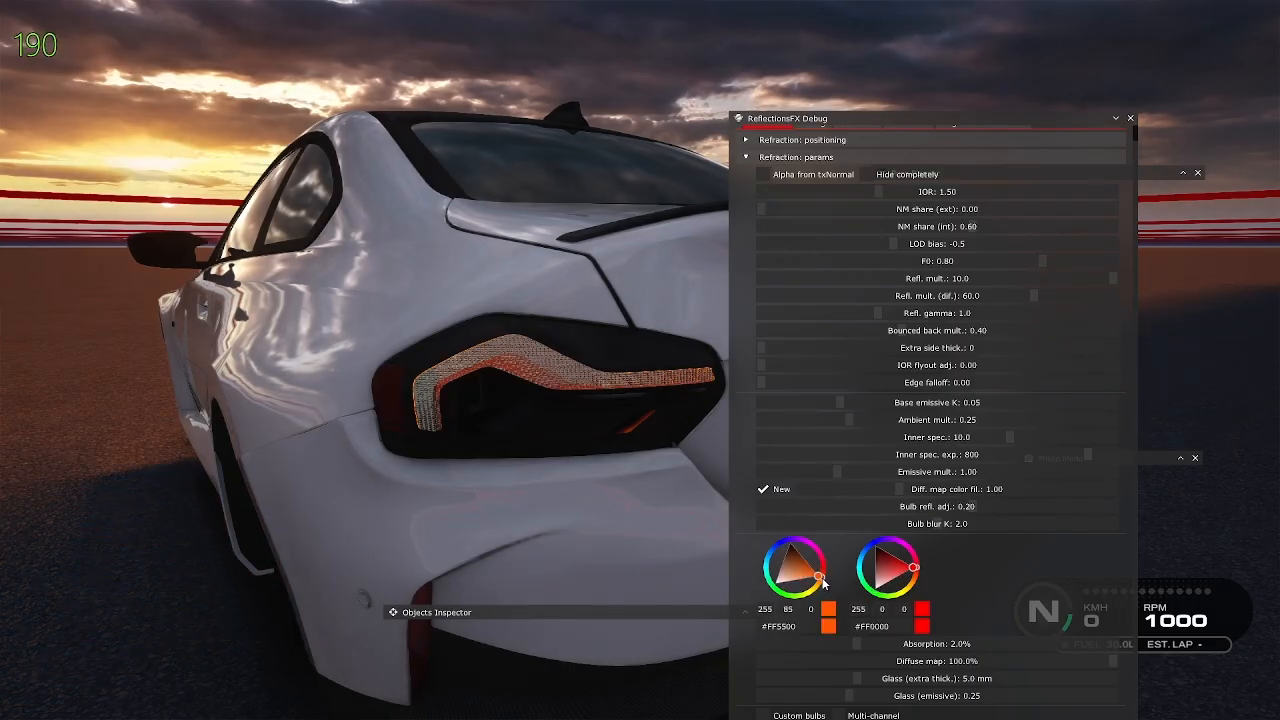
# Set Absorption and Diffuse map to 0%, Glass (extra thick.) to 0 mm, Glass (emissive) to 0 and Diff. map color fil. to 10
pyautogui.moveTo(862, 650); pyautogui.dragTo(630, 660)
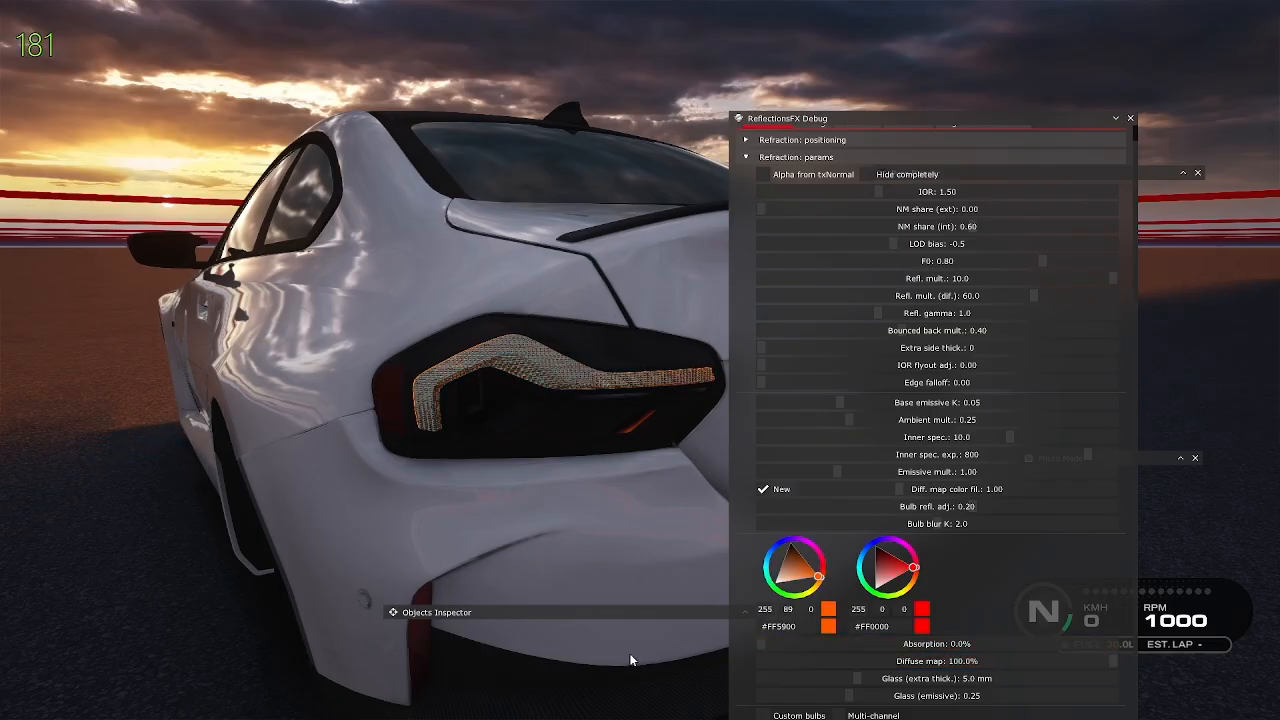
pyautogui.moveTo(912, 666); pyautogui.dragTo(631, 672)
pyautogui.moveTo(872, 683); pyautogui.dragTo(710, 694)
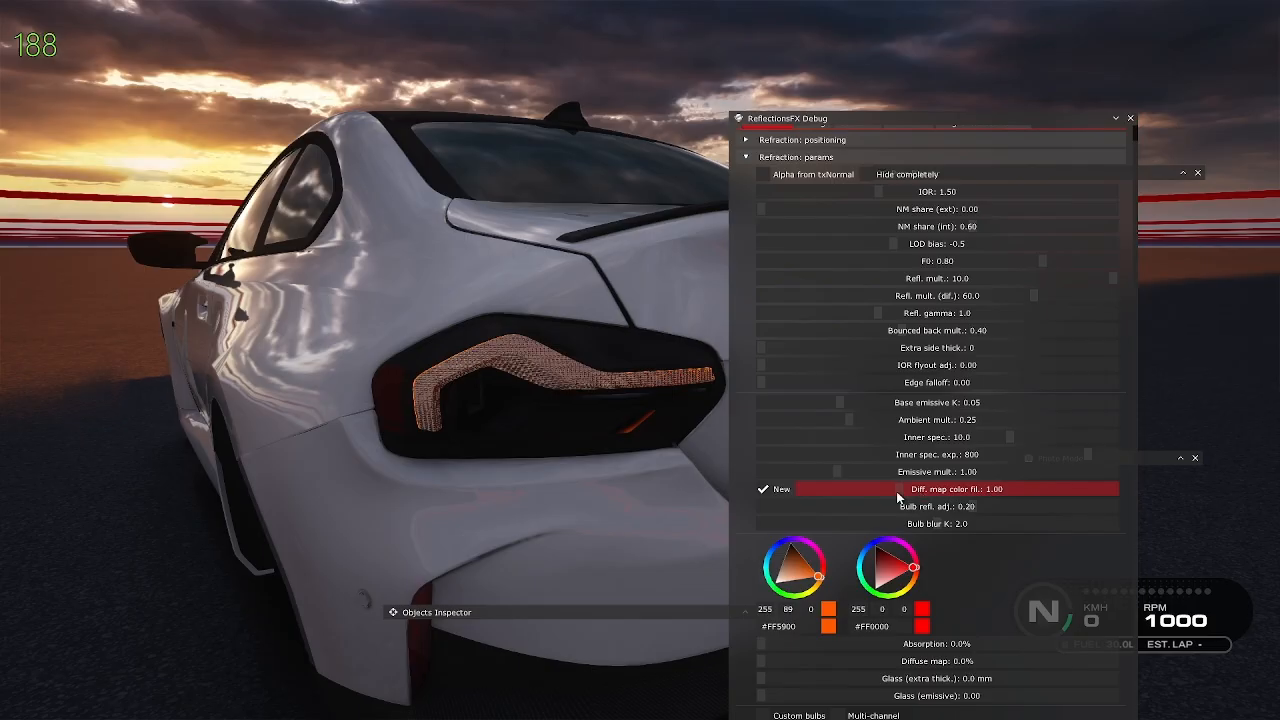
pyautogui.moveTo(911, 494); pyautogui.dragTo(1236, 490)
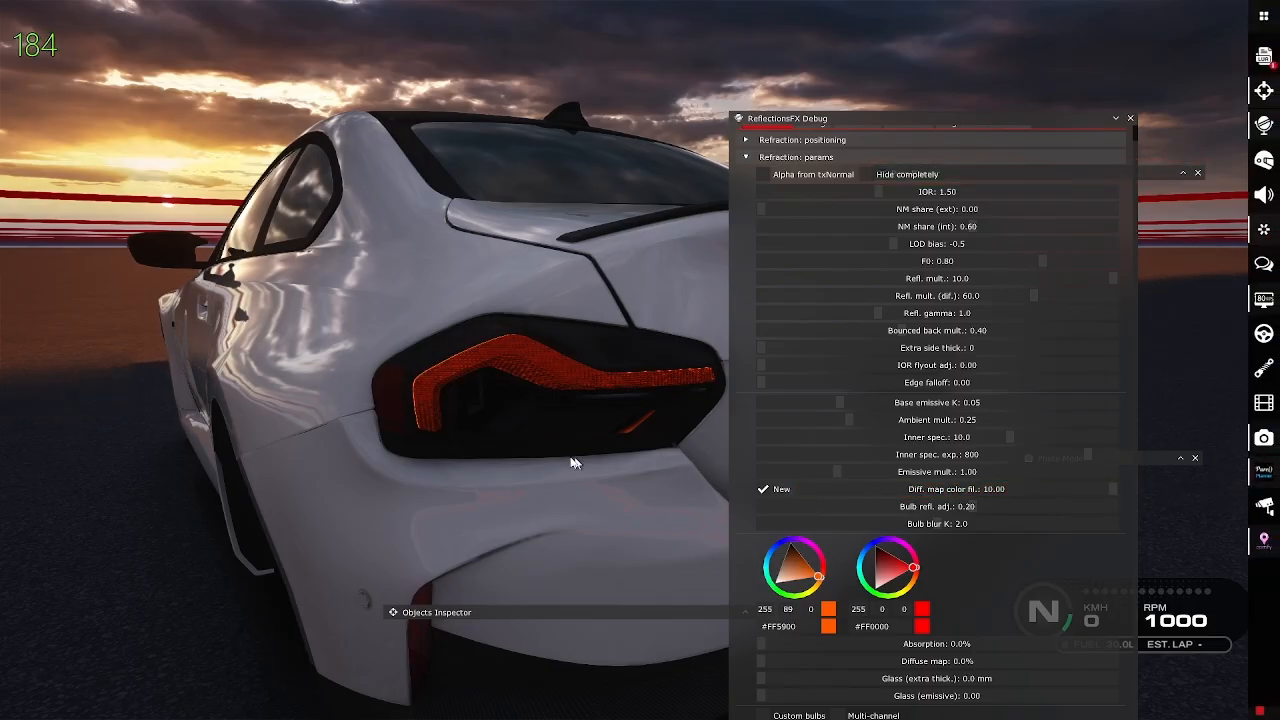
# Set IOR to 2.50, NM share (int) to 0.47 and Base emissive K to 1.00, keeping NM share (ext) at 0
pyautogui.moveTo(572, 460); pyautogui.dragTo(549, 452, button='right')
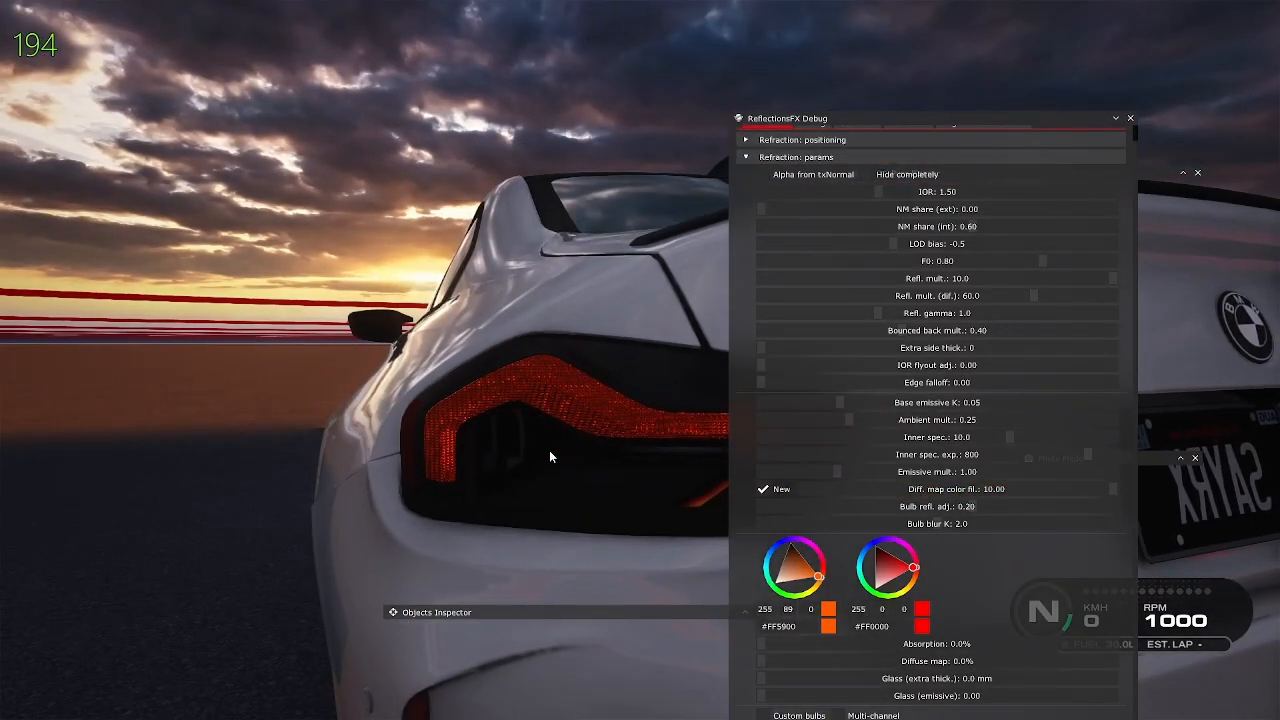
pyautogui.scroll(-4, 549, 452)
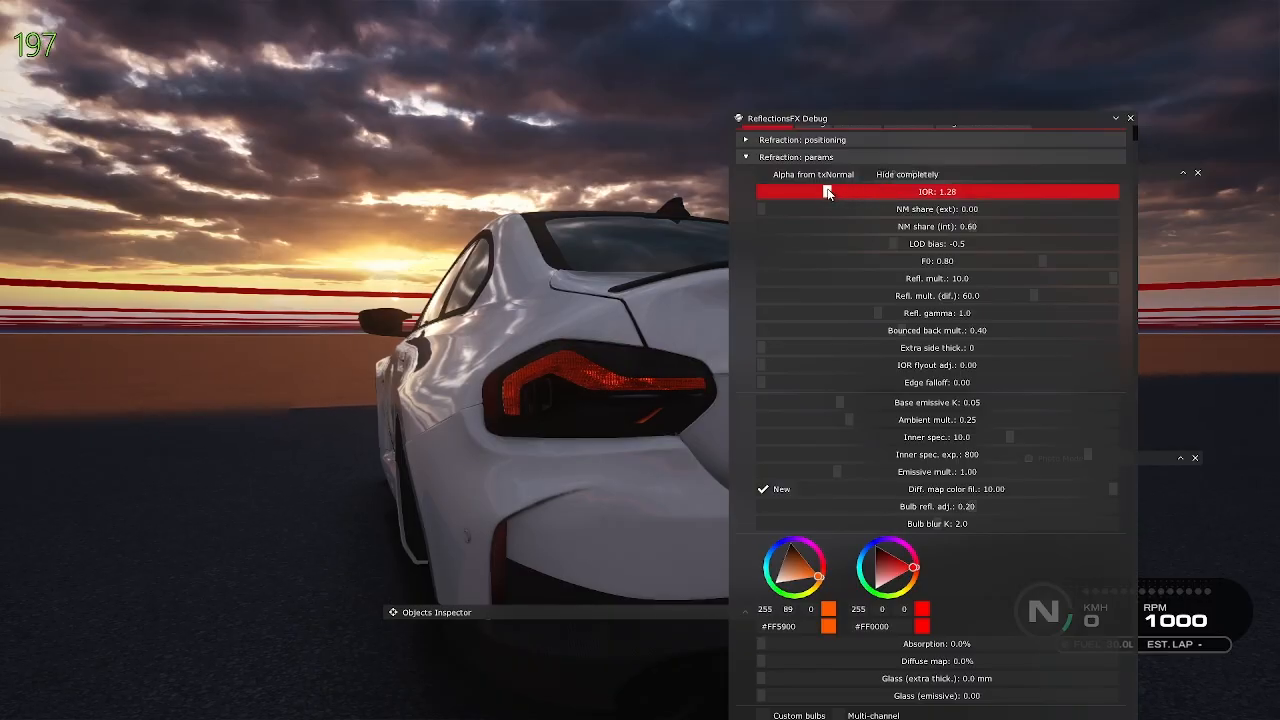
pyautogui.moveTo(827, 192); pyautogui.dragTo(925, 199)
pyautogui.moveTo(1114, 204); pyautogui.dragTo(716, 210)
pyautogui.click(958, 213)
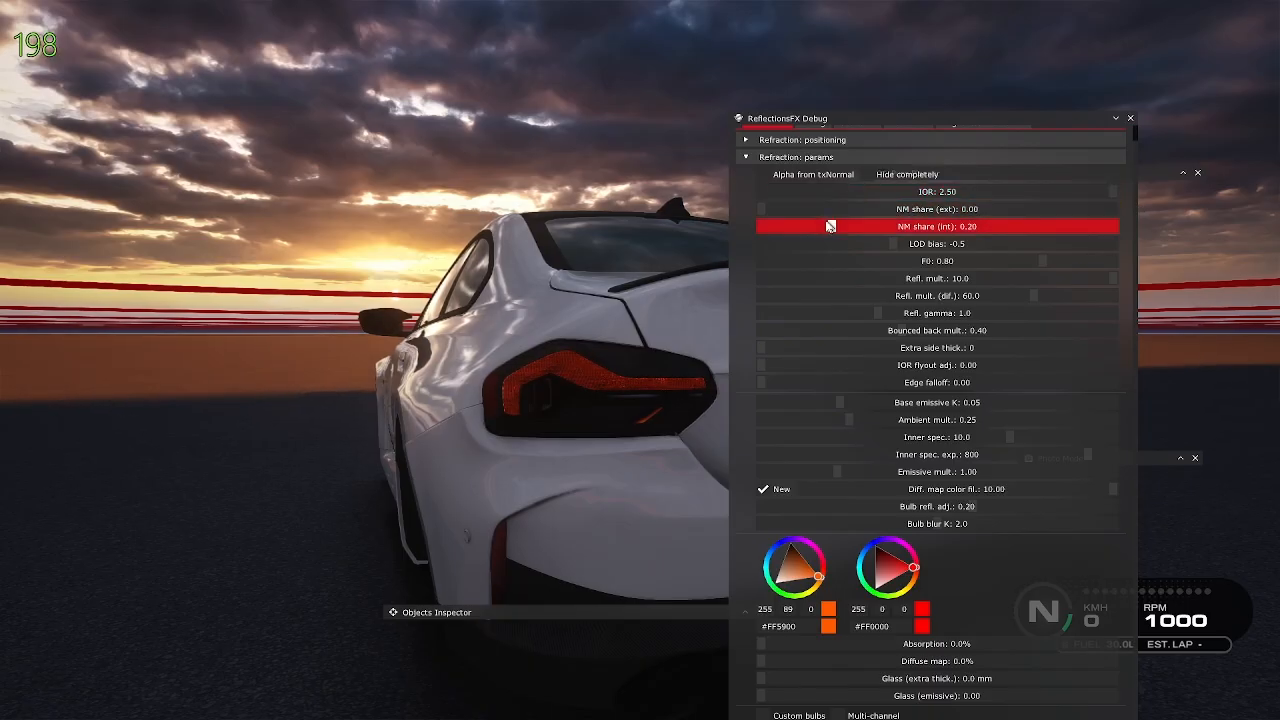
pyautogui.moveTo(829, 226); pyautogui.dragTo(927, 224)
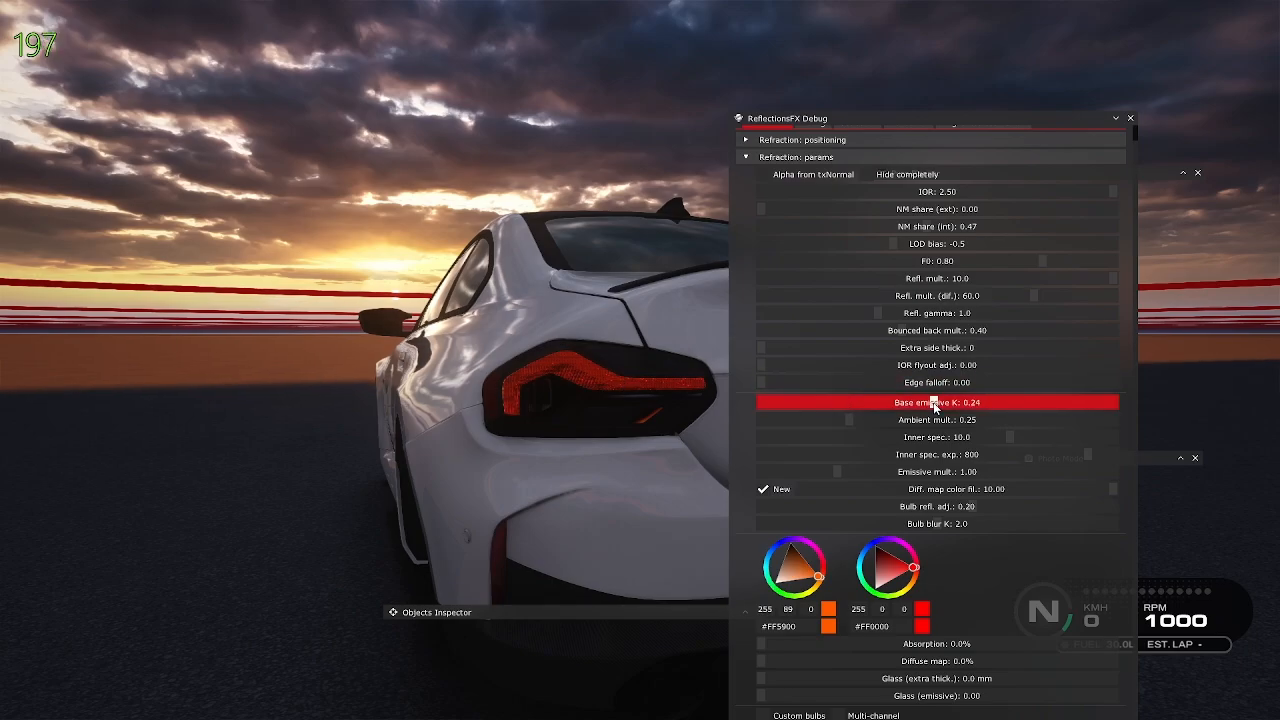
pyautogui.moveTo(935, 405); pyautogui.dragTo(1115, 403)
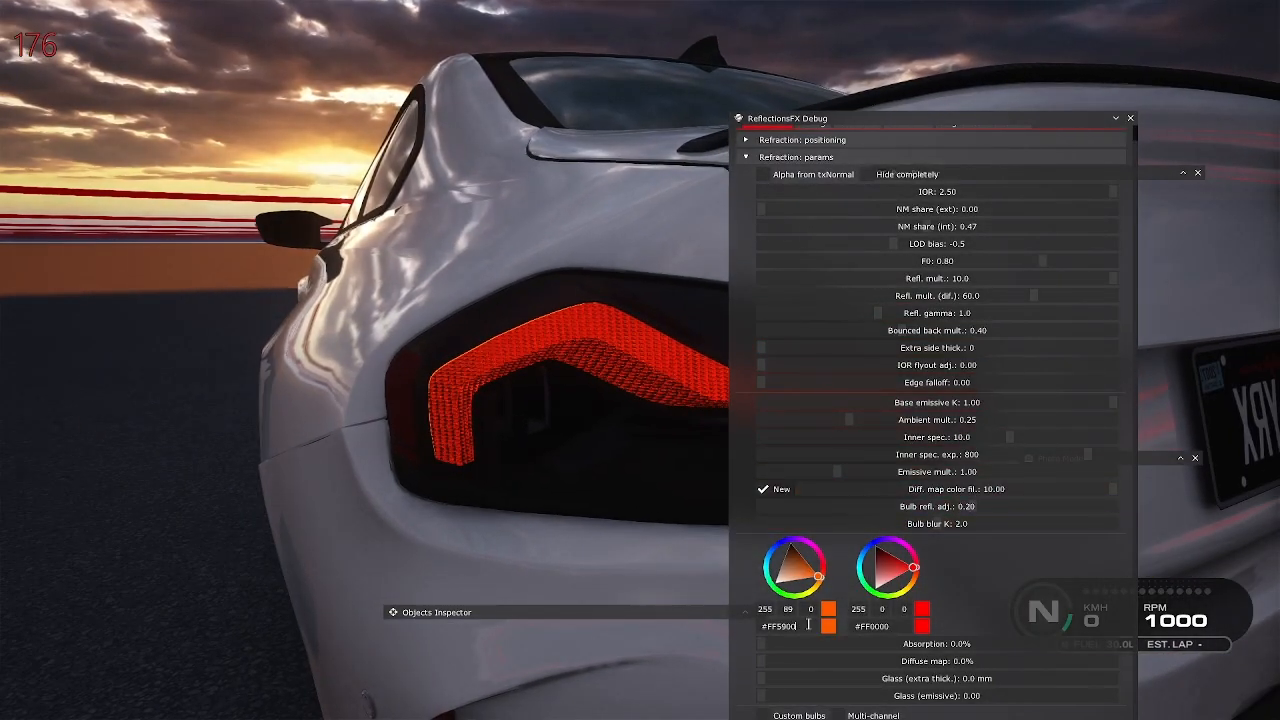
# Set the second refraction colour to #FF5900 and the first refraction colour to #FF6C00
pyautogui.write('FF5900')
pyautogui.moveTo(907, 626); pyautogui.dragTo(822, 580)
# Select the left taillight's light strip with the Objects Inspector and copy its mesh name, m2g87undg_taillight_L.001
pyautogui.hotkey('alt', 'Tab')
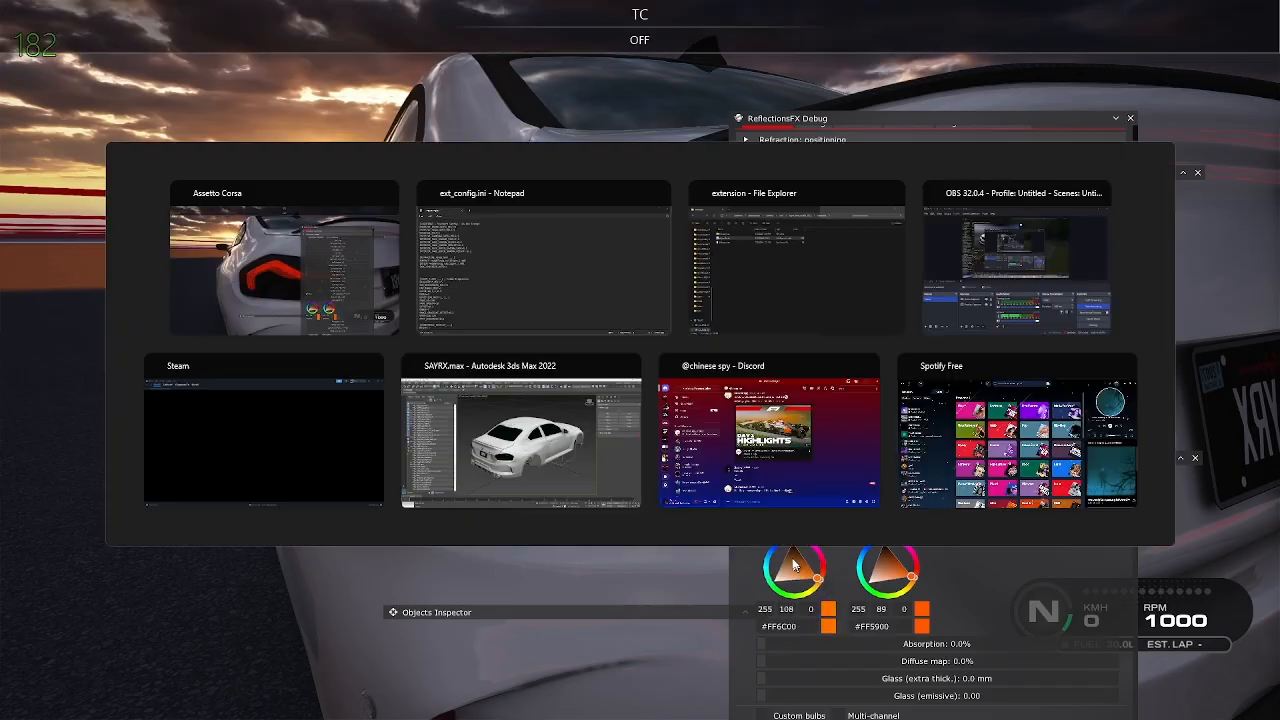
pyautogui.scroll(-12, 870, 373)
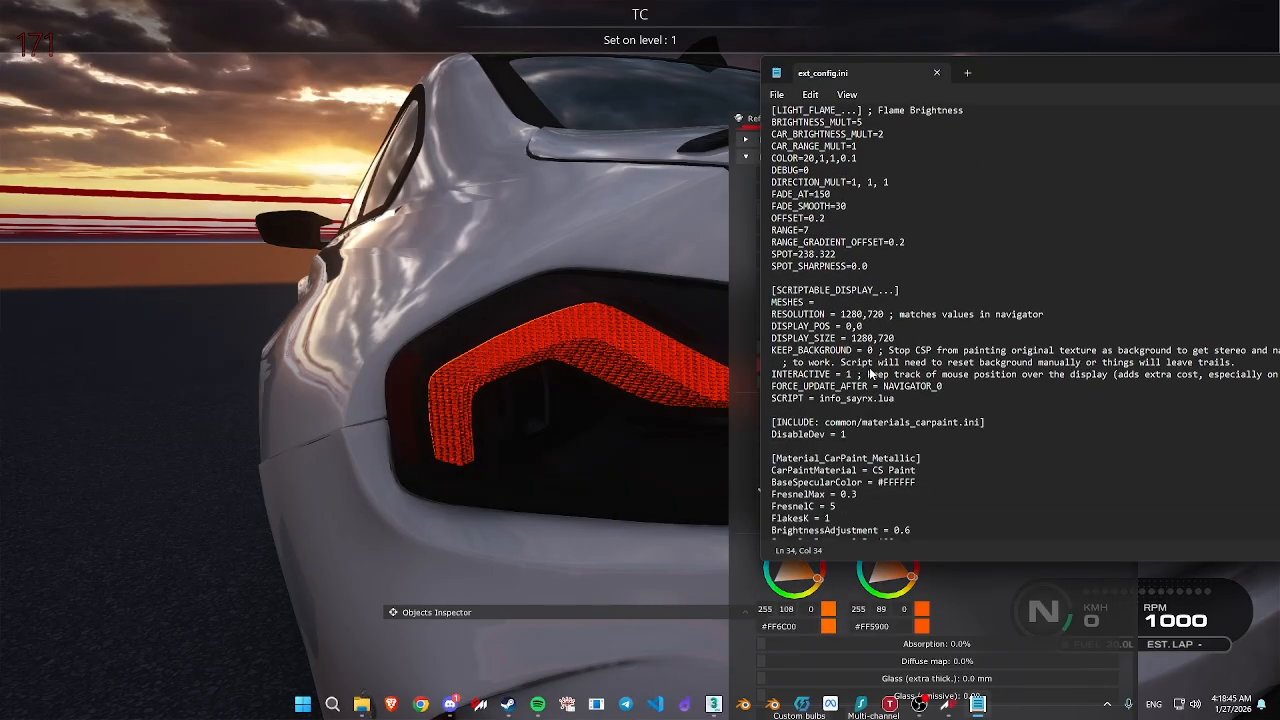
pyautogui.click(567, 355)
pyautogui.moveTo(677, 612); pyautogui.dragTo(440, 591)
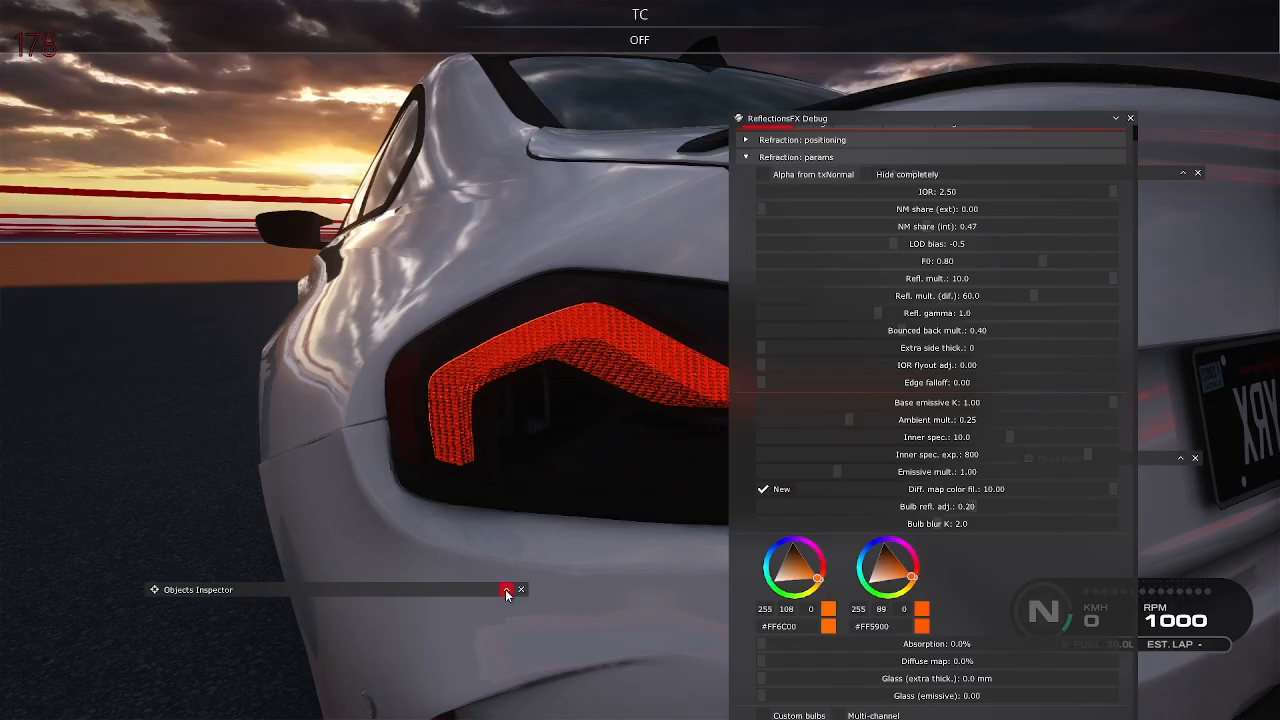
pyautogui.click(494, 366)
pyautogui.click(252, 607)
pyautogui.hotkey('alt', 'Tab')
pyautogui.click(247, 609)
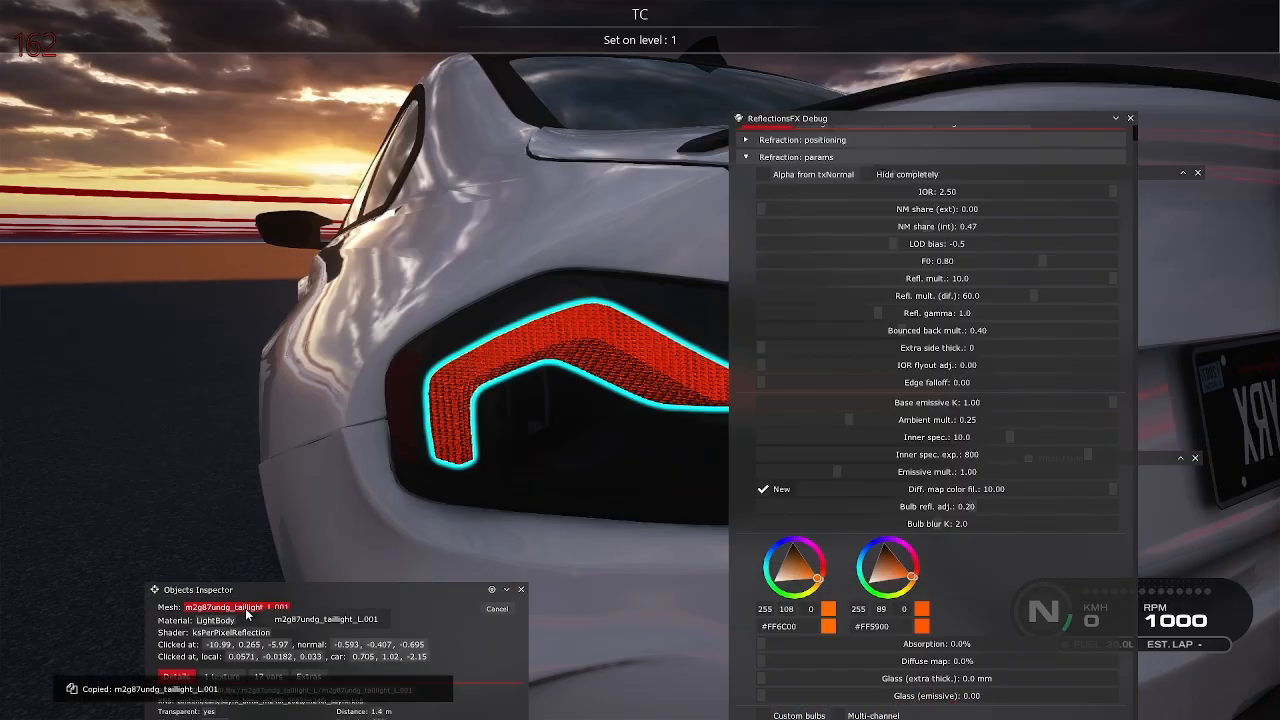
# Find m2g87undg_taillight_L.001 in ext_config.ini, set the blue component of its EMISSIVE_LIGHT COLOR to 255, and save the file
pyautogui.hotkey('alt', 'Tab')
pyautogui.hotkey('ctrl', 'f')
pyautogui.write('m2g87undg_taillight_L.001')
pyautogui.press('Return')
pyautogui.scroll(-2, 868, 364)
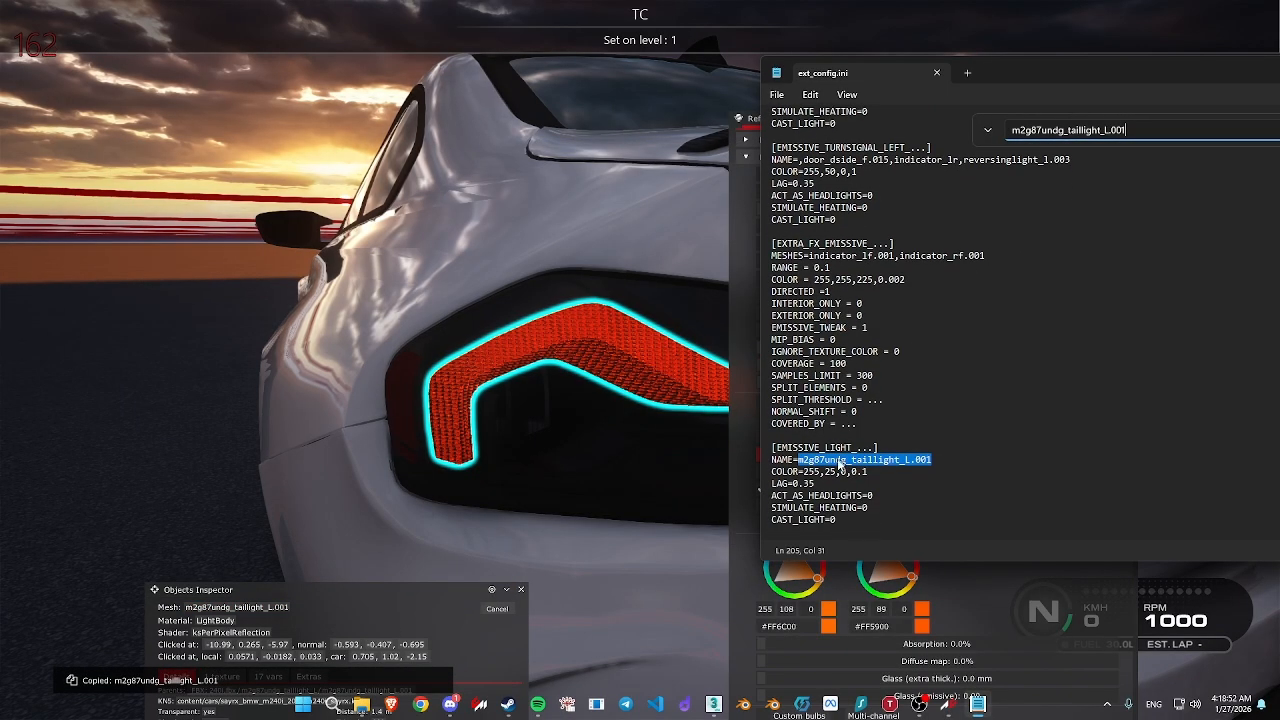
pyautogui.click(842, 471)
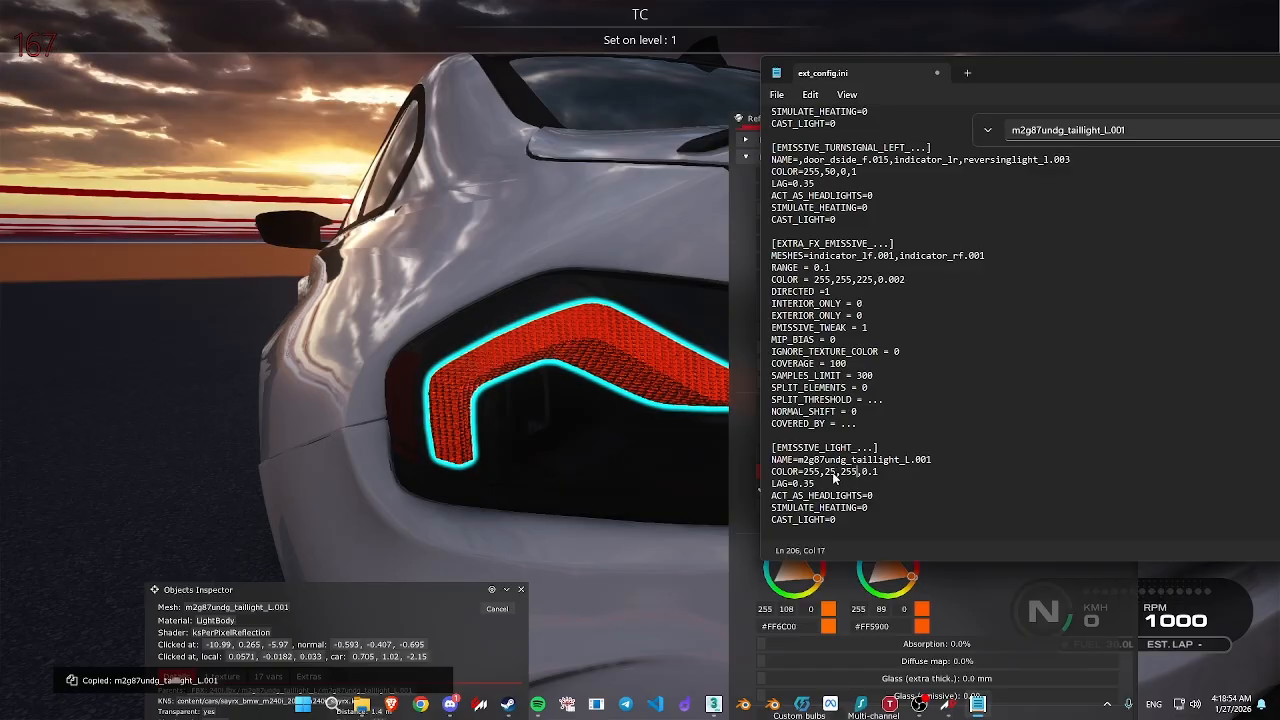
pyautogui.hotkey('ctrl', 's')
pyautogui.hotkey('alt', 'Tab')
# Clear the Objects Inspector selection in Assetto Corsa and set the first refraction colour to #FF5500
pyautogui.click(497, 608)
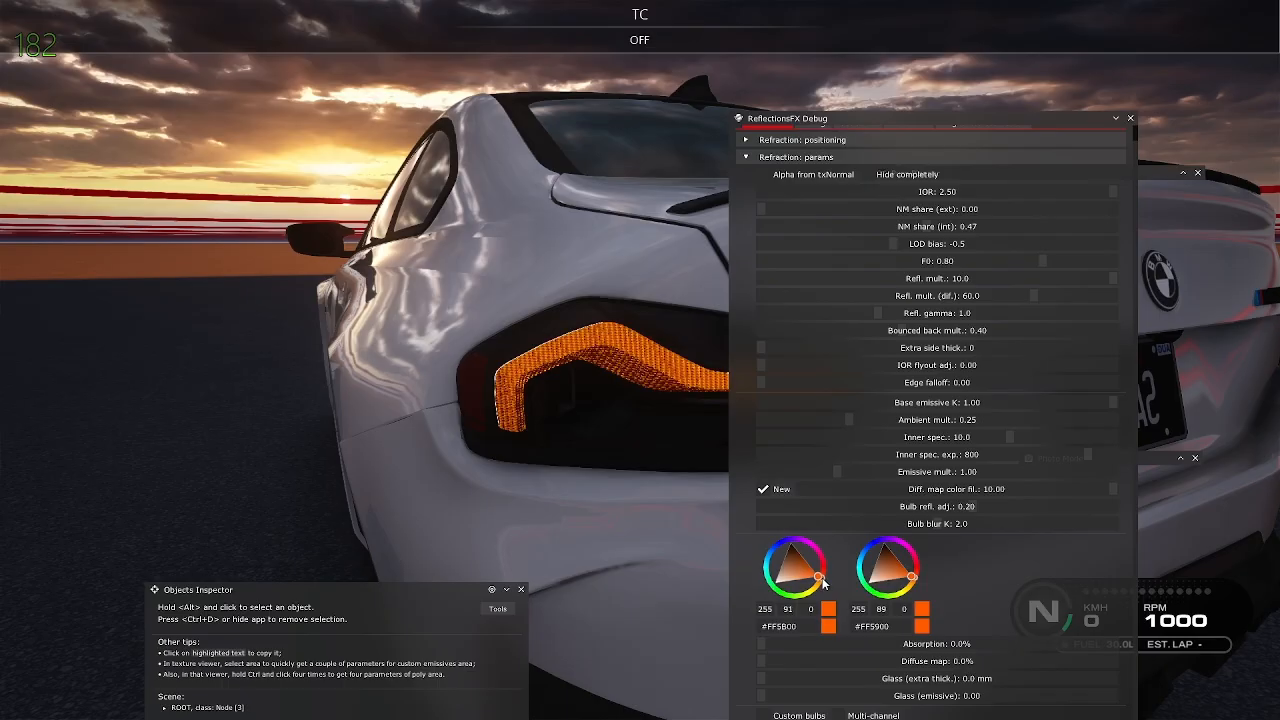
pyautogui.moveTo(823, 585)
pyautogui.mouseDown()
pyautogui.moveTo(830, 574)
pyautogui.moveTo(819, 578)
pyautogui.mouseUp()
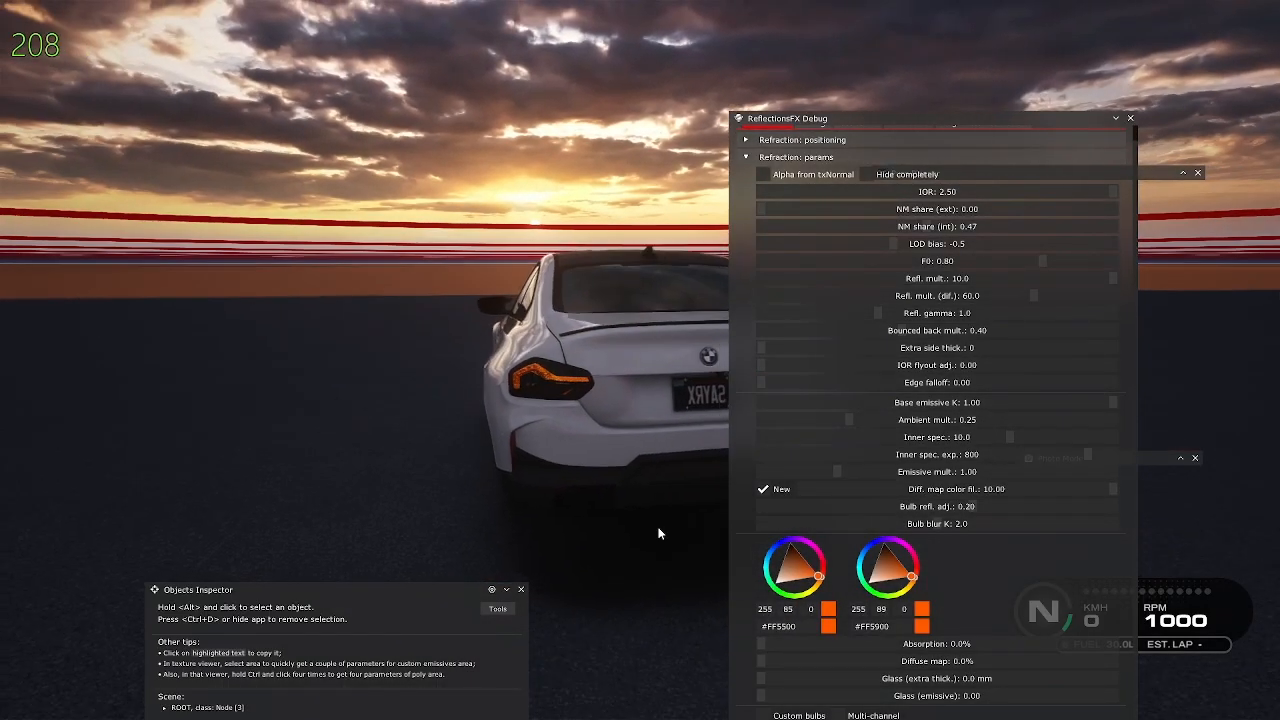
# Check the left taillight's refraction pattern from near and far and set IOR to 2.32
pyautogui.press('Up')
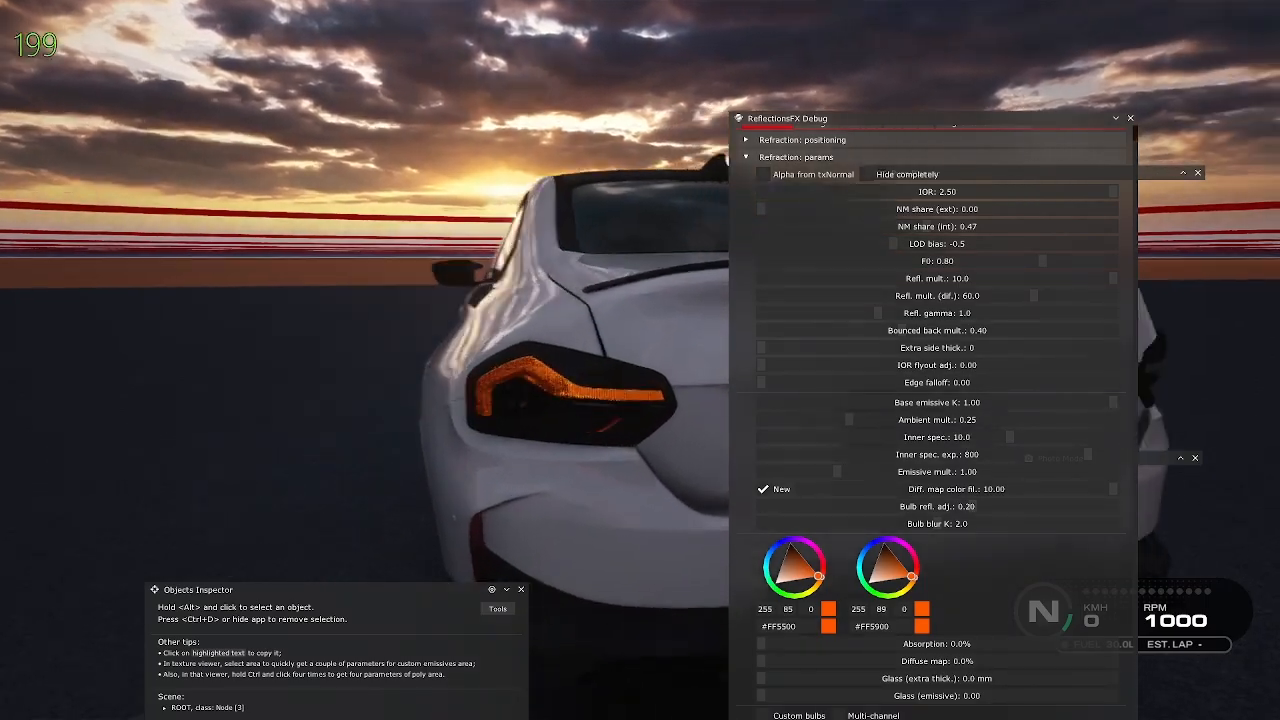
pyautogui.press('Down')
pyautogui.press('Up')
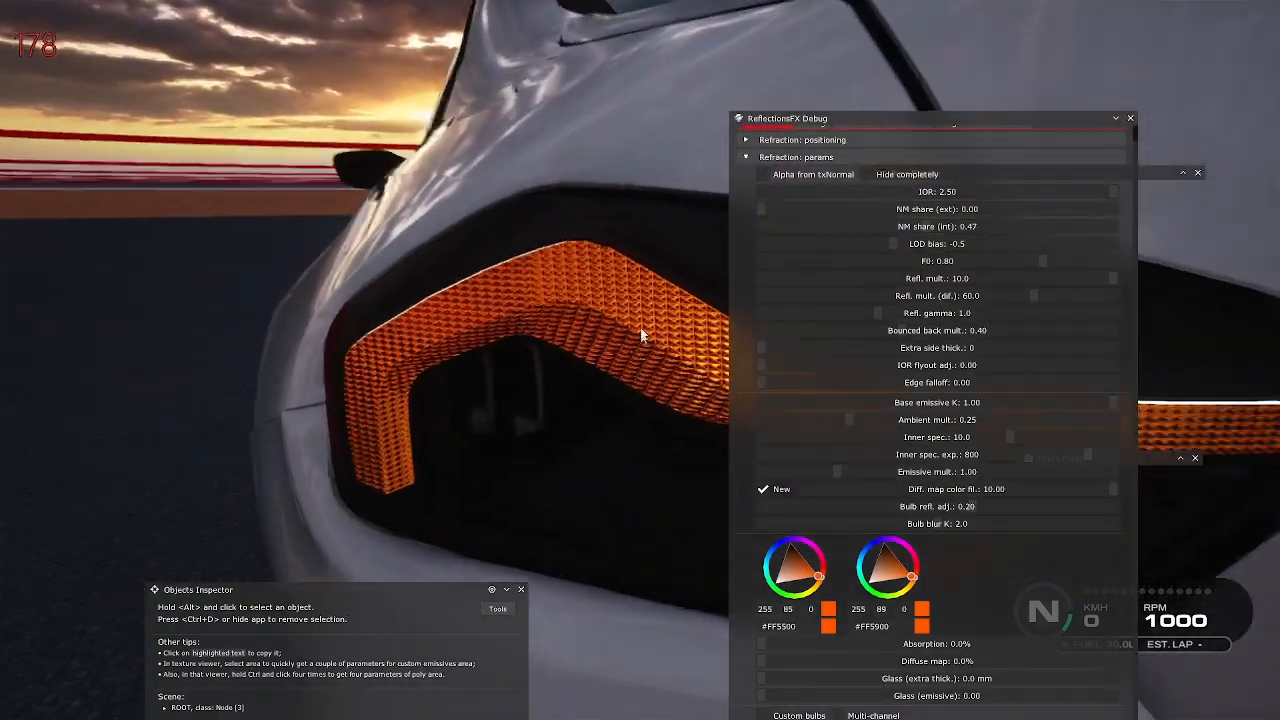
pyautogui.press('Down')
pyautogui.press('Up')
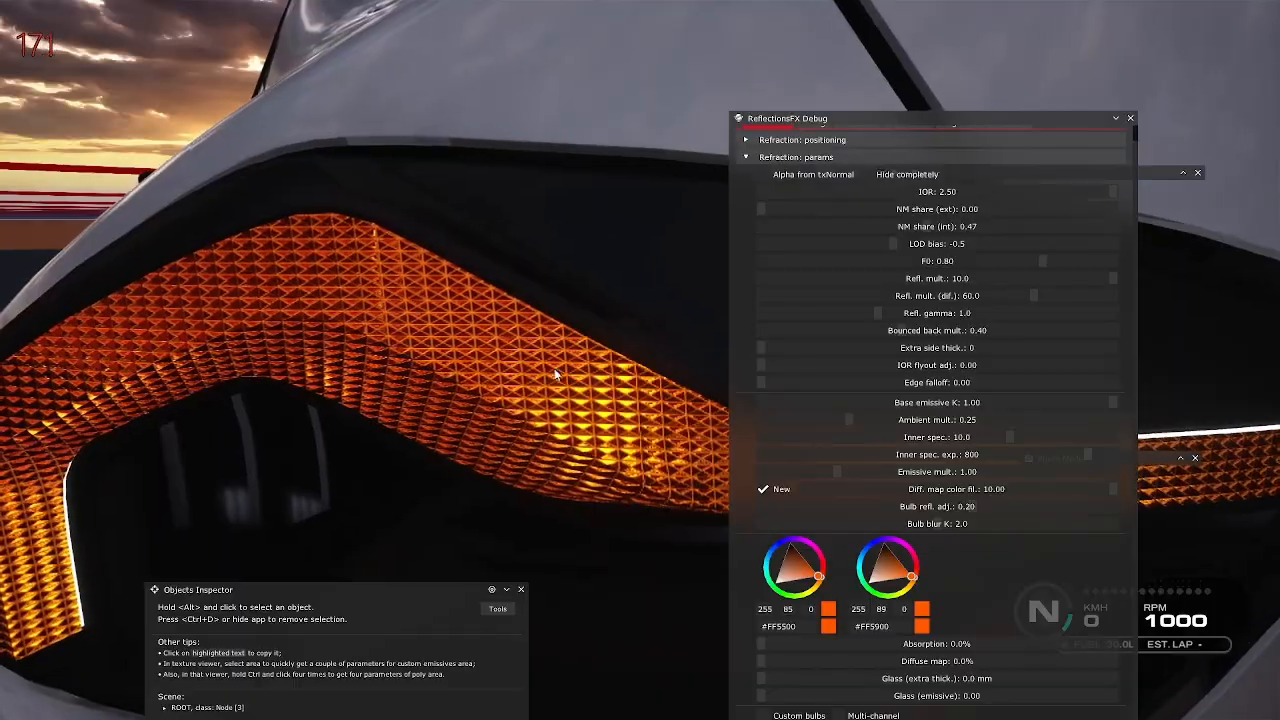
pyautogui.press('Down')
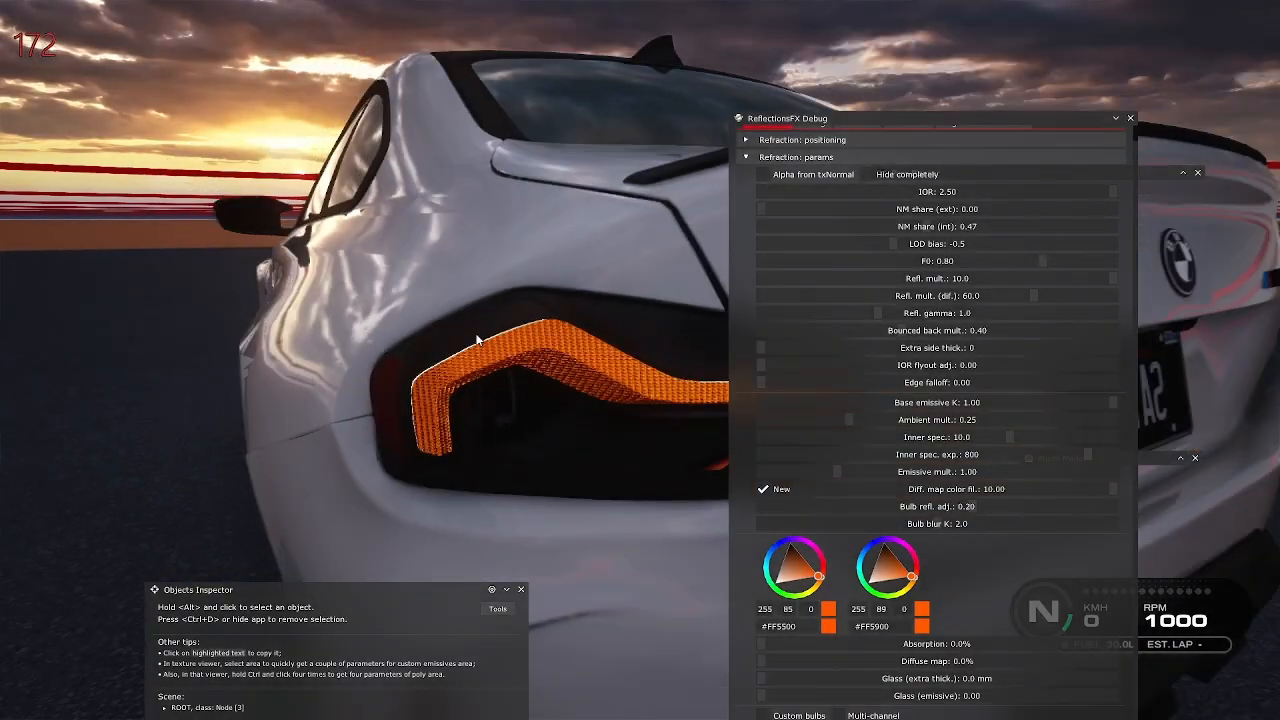
pyautogui.press('Up')
pyautogui.press('Down')
pyautogui.moveTo(829, 191); pyautogui.dragTo(1066, 191)
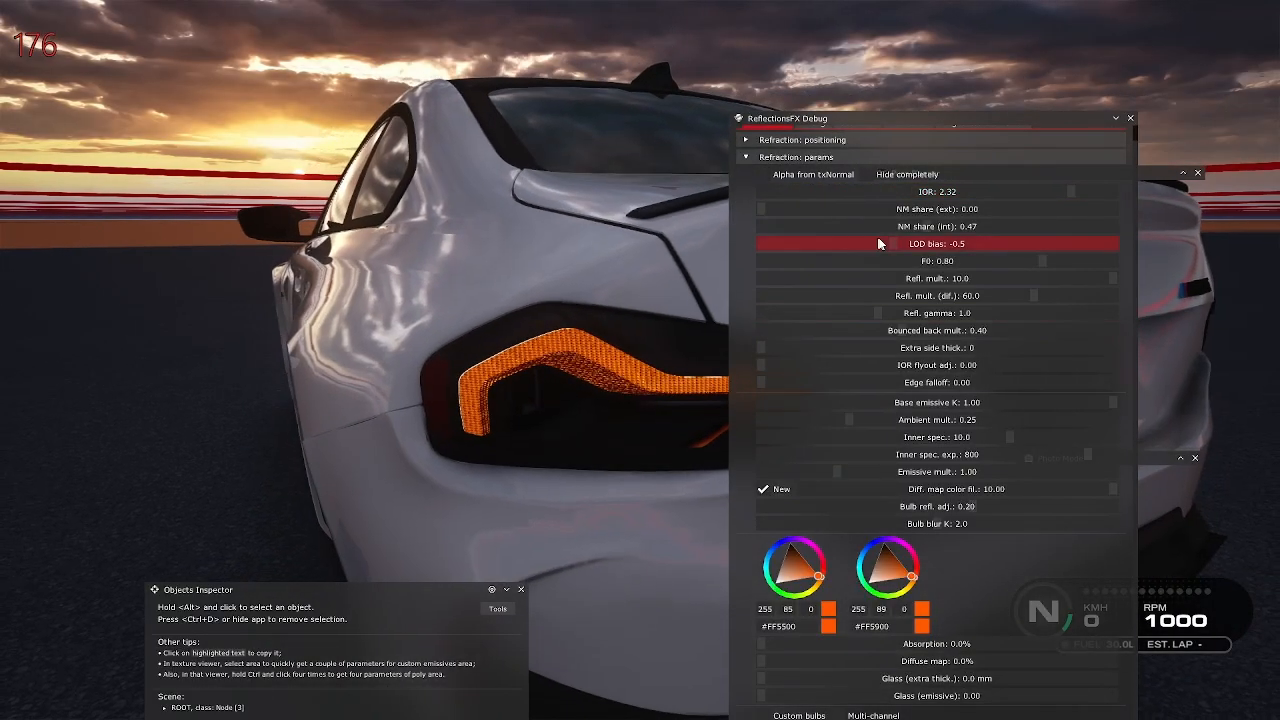
# Set the taillight refraction's LOD bias to 2.0 and Ambient mult. to 1.00
pyautogui.moveTo(880, 246); pyautogui.dragTo(1200, 270)
pyautogui.moveTo(878, 210); pyautogui.dragTo(497, 368)
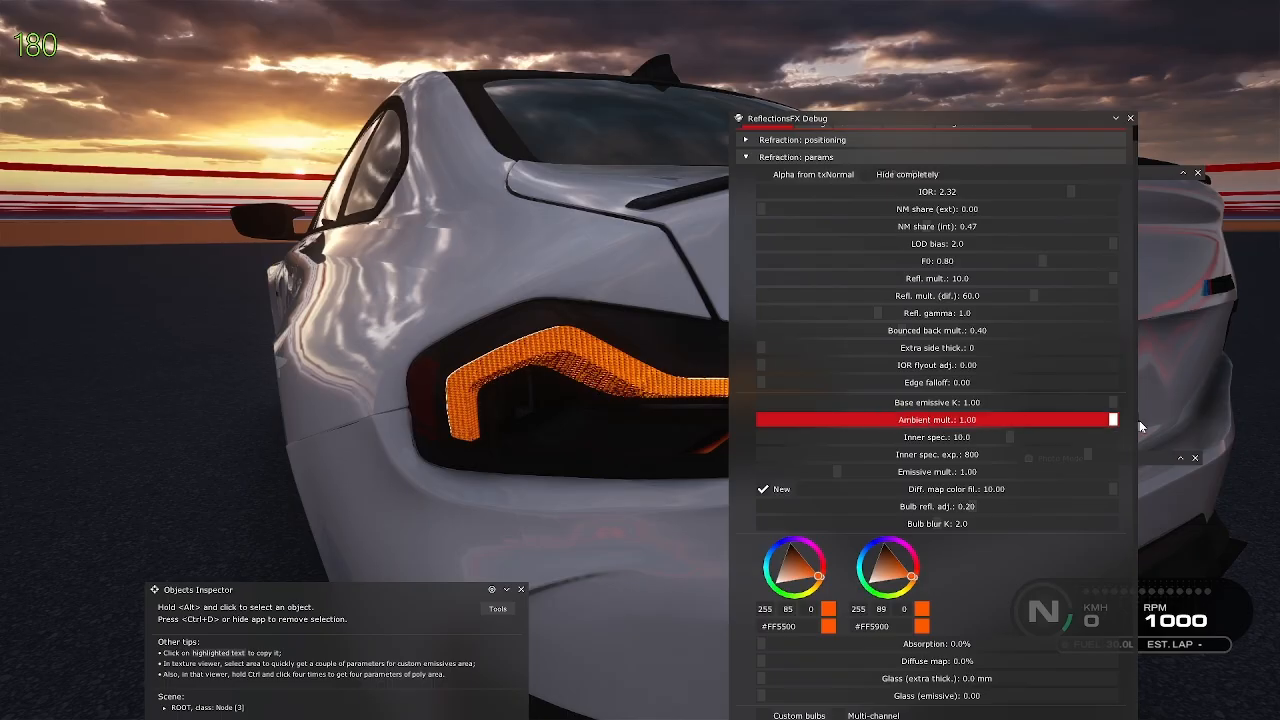
pyautogui.moveTo(945, 426); pyautogui.dragTo(1134, 438)
# Set the taillight refraction's Emissive mult. to 2.03 and check the glow from a distance
pyautogui.scroll(3, 674, 374)
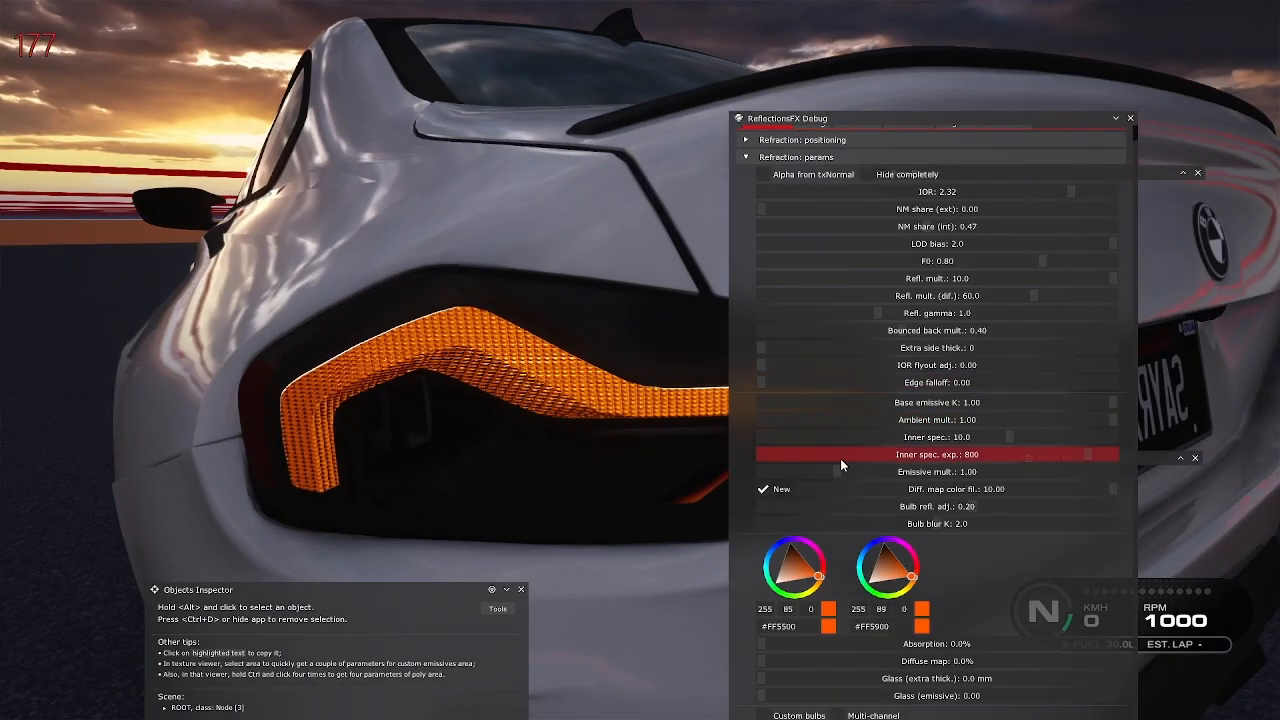
pyautogui.moveTo(840, 471); pyautogui.dragTo(857, 472)
pyautogui.scroll(-5, 640, 390)
pyautogui.scroll(-4, 640, 390)
pyautogui.moveTo(600, 380); pyautogui.dragTo(686, 380, button='right')
pyautogui.scroll(2, 640, 380)
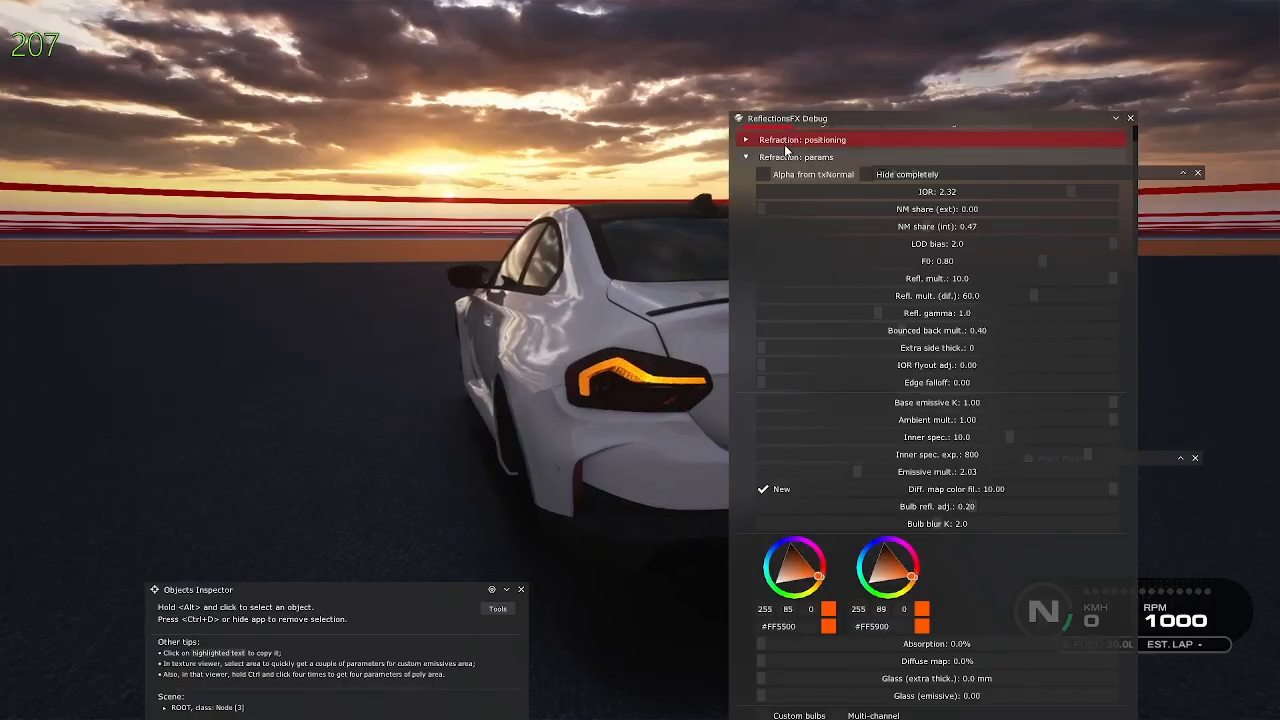
pyautogui.scroll(-2, 640, 380)
pyautogui.scroll(2, 650, 370)
# Try the Alpha from txNormal and Custom bulbs options, switching each back off
pyautogui.click(803, 177)
pyautogui.click(803, 177)
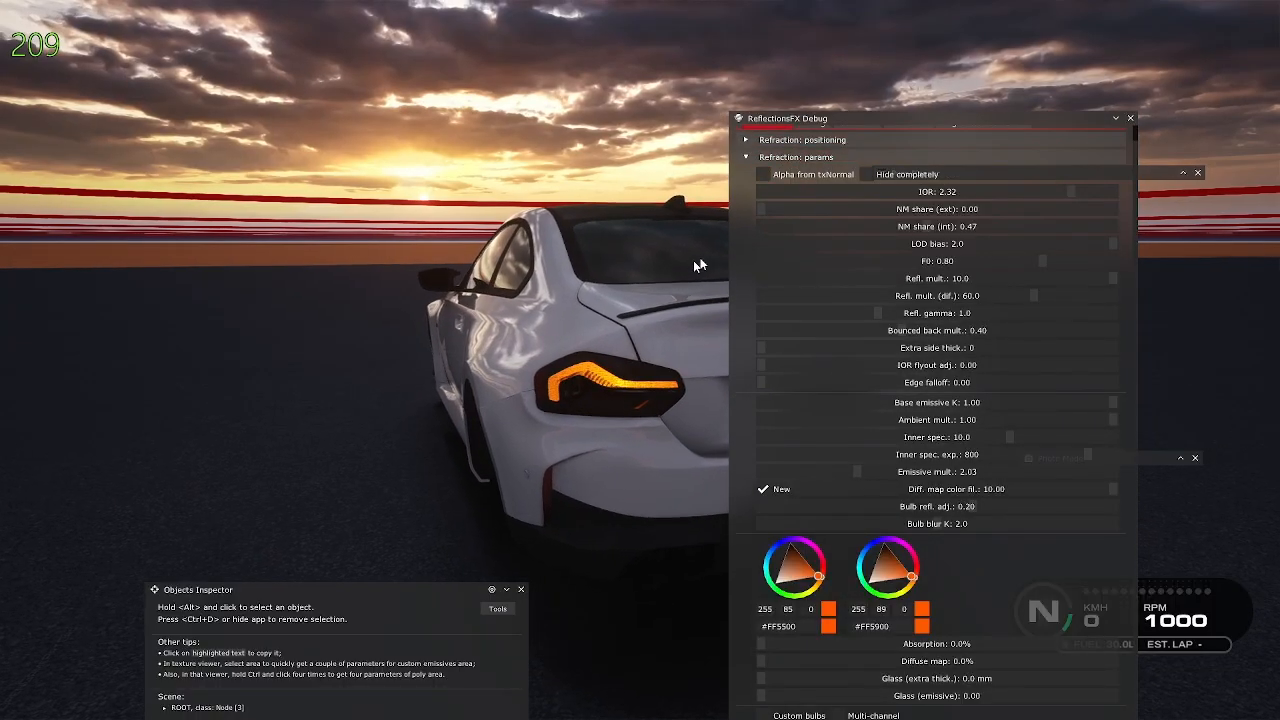
pyautogui.scroll(4, 693, 262)
pyautogui.moveTo(855, 122); pyautogui.dragTo(832, 1)
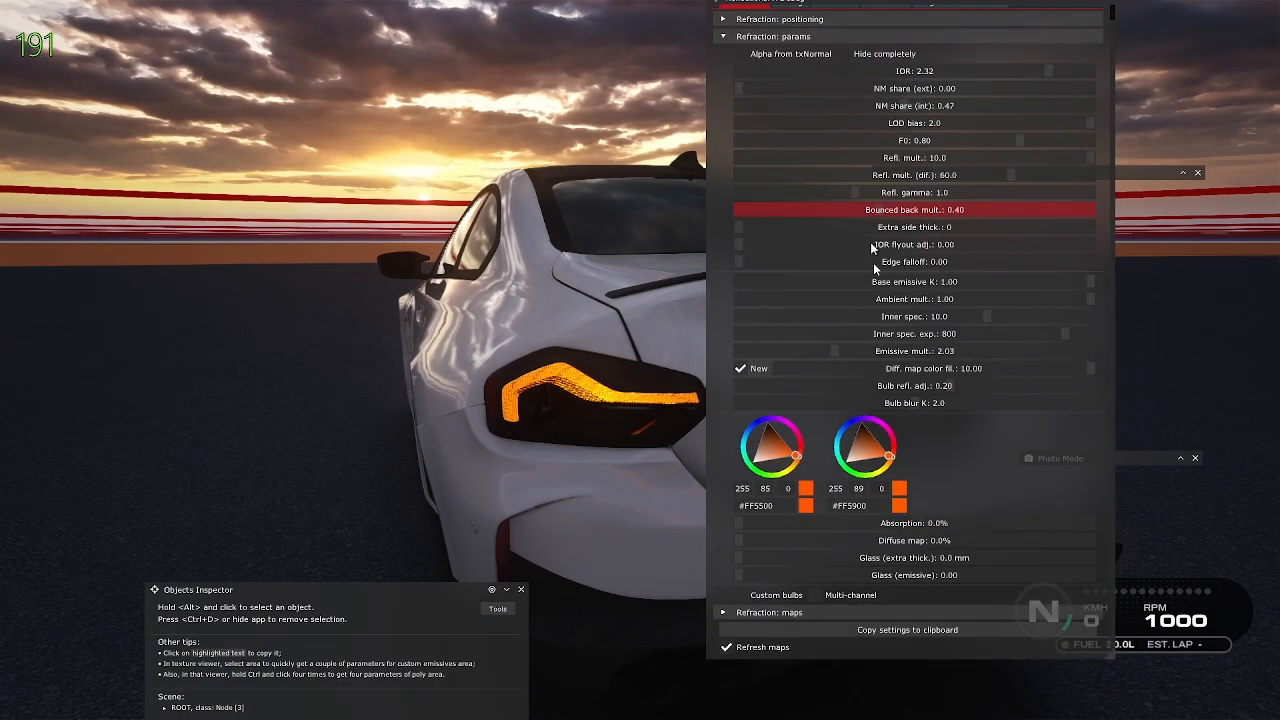
pyautogui.click(816, 595)
pyautogui.click(740, 595)
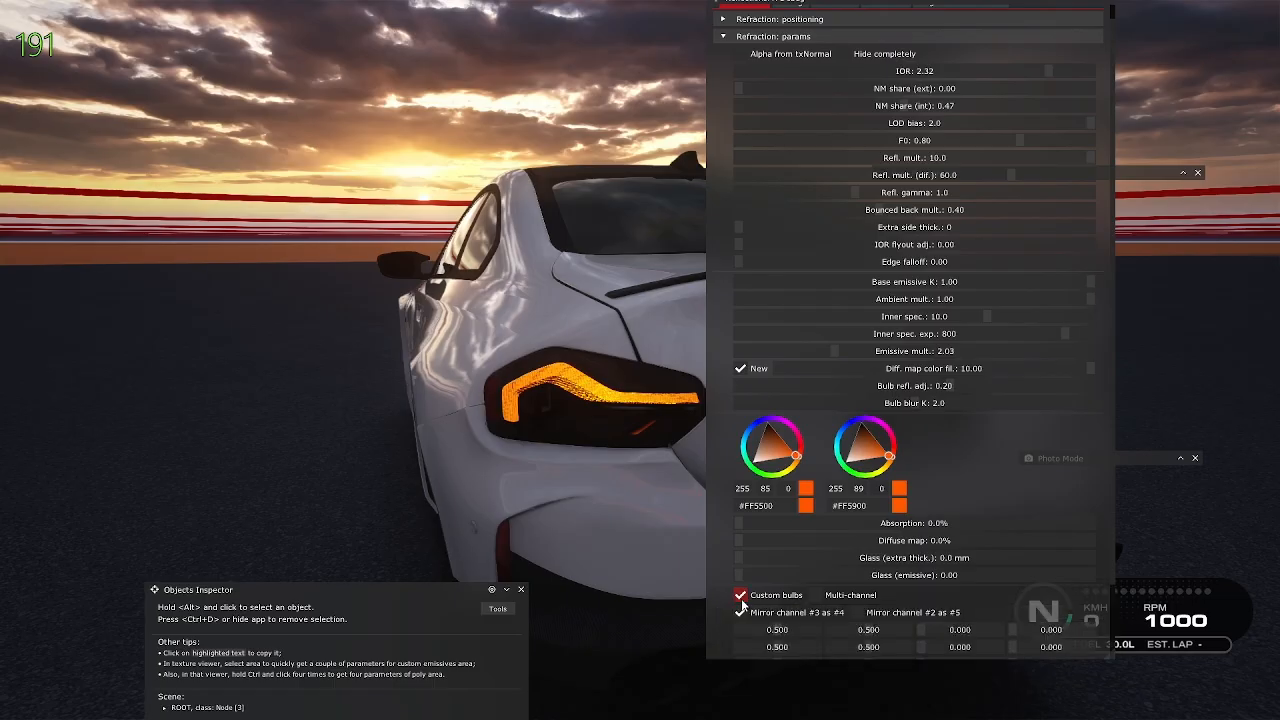
pyautogui.click(741, 596)
# Try a higher Diffuse map value and return it to 0.0%
pyautogui.moveTo(878, 553); pyautogui.dragTo(924, 554)
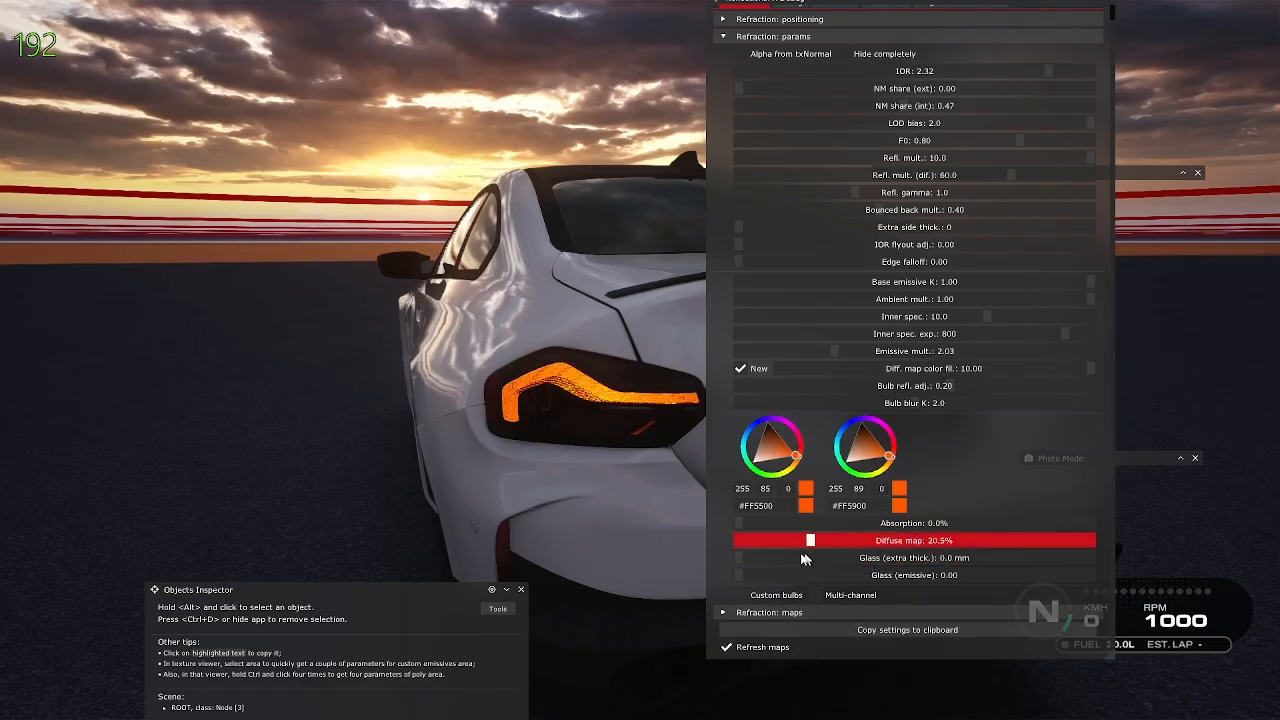
pyautogui.moveTo(805, 559); pyautogui.dragTo(737, 545)
pyautogui.scroll(1, 925, 246)
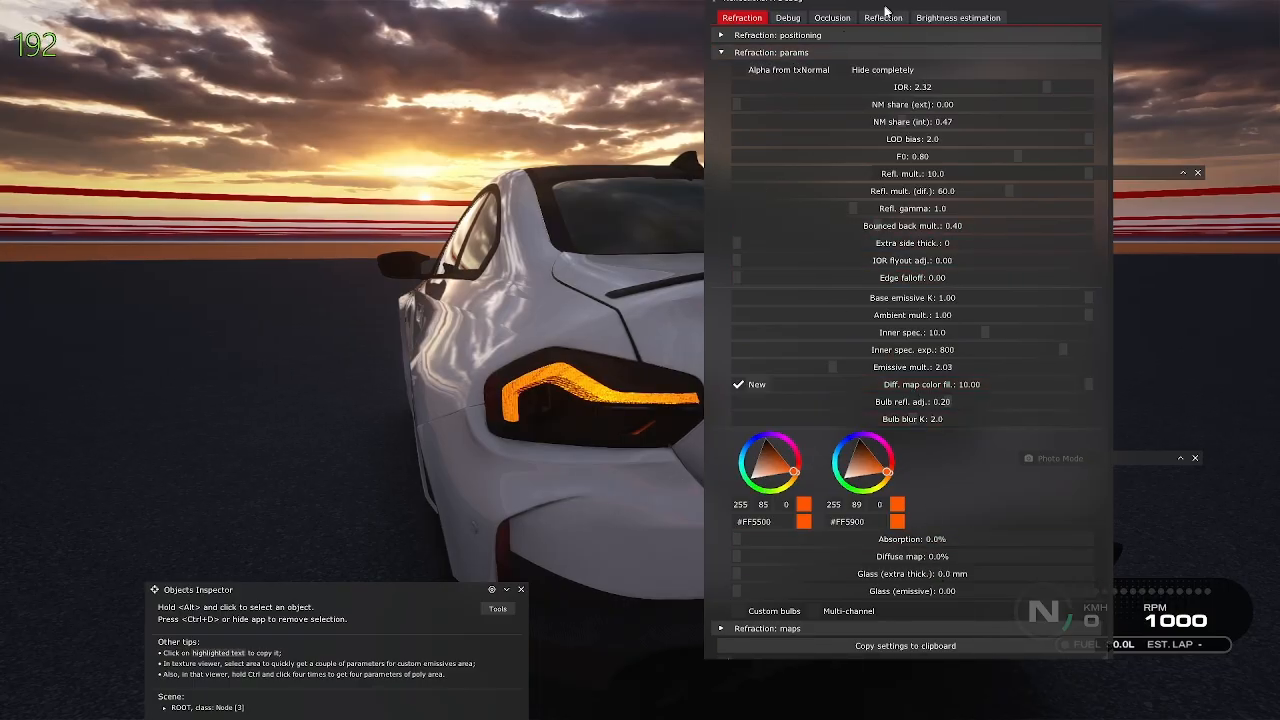
# Check the left taillight, collapse the refraction parameters and copy the refraction settings to the clipboard
pyautogui.moveTo(912, 5); pyautogui.dragTo(943, 42)
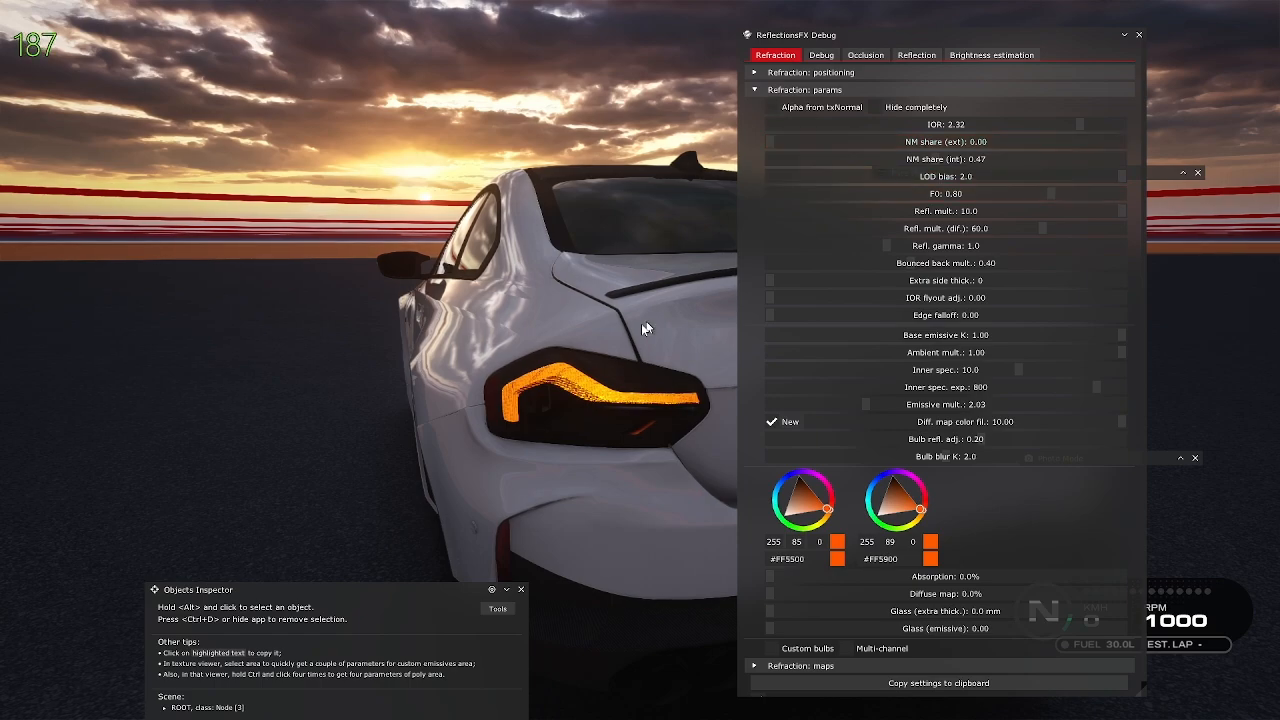
pyautogui.moveTo(630, 335); pyautogui.dragTo(637, 356, button='right')
pyautogui.scroll(-2, 653, 400)
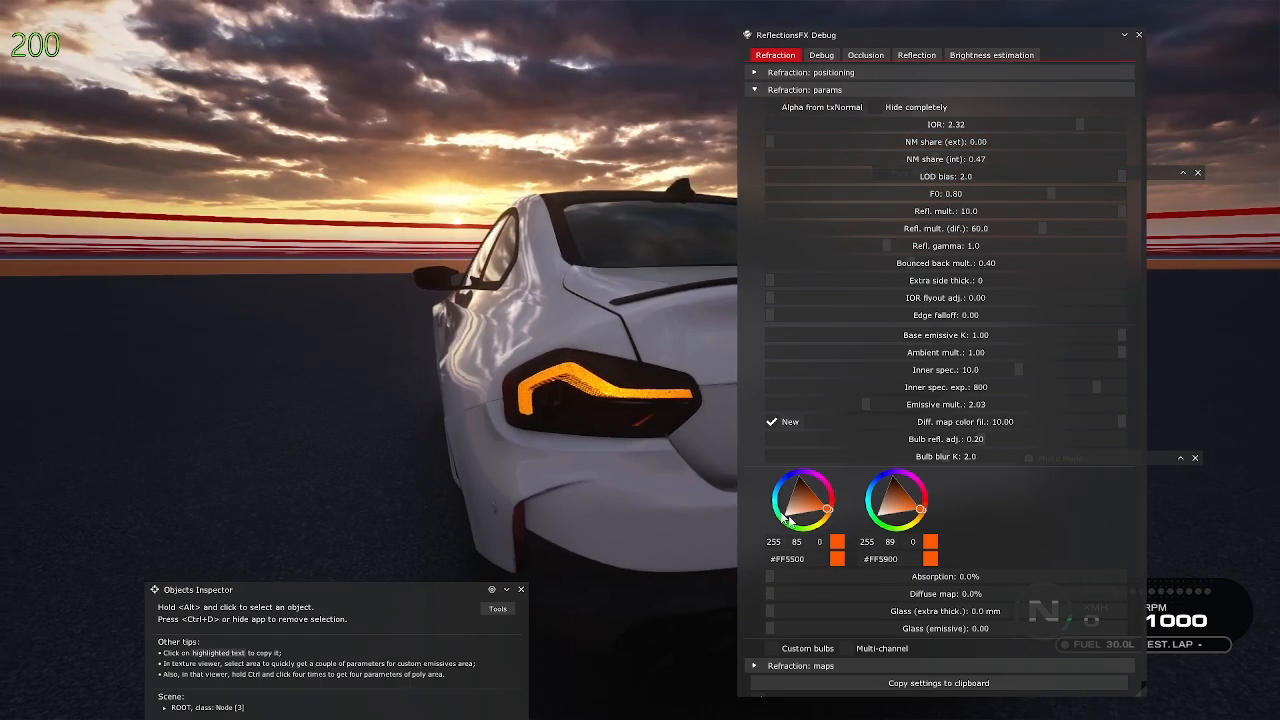
pyautogui.click(836, 94)
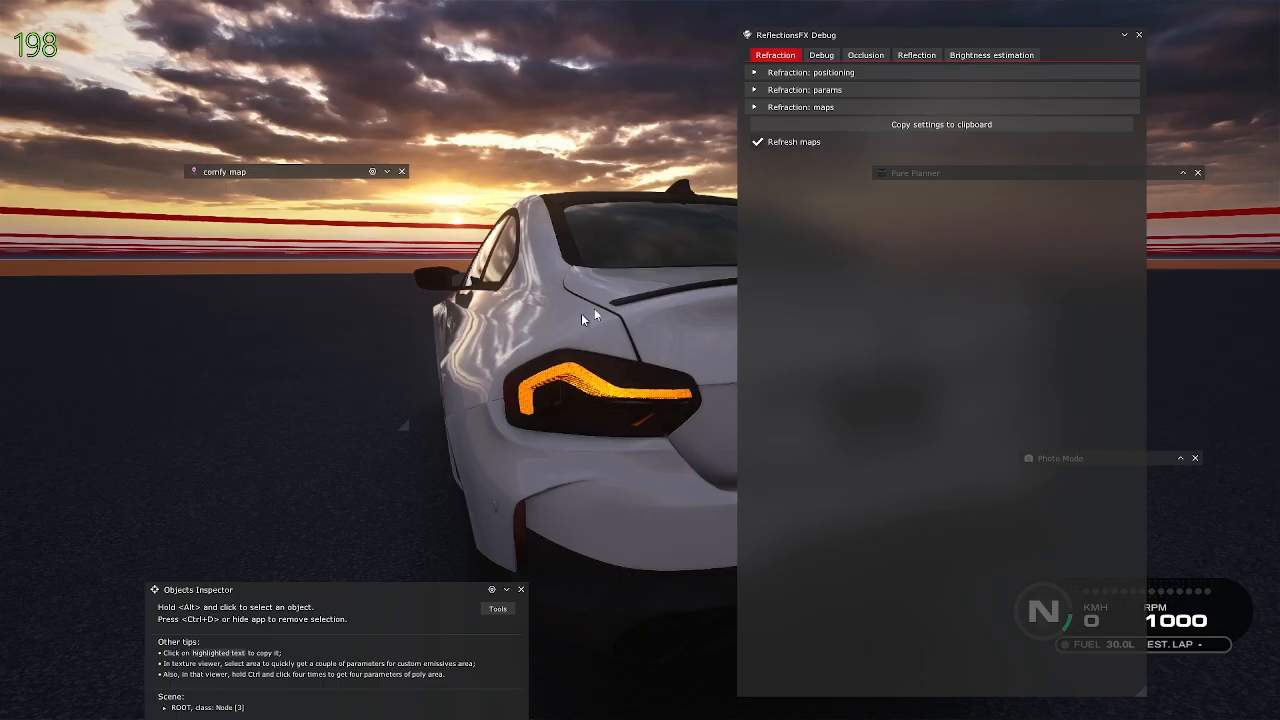
pyautogui.click(926, 124)
# Switch to ext_config.ini in Notepad, search for "refrac" and go to the line below SYNC_EMISSIVE_AUTO=1 in the REFRACTING_HEADLIGHT section
pyautogui.hotkey('alt', 'Tab')
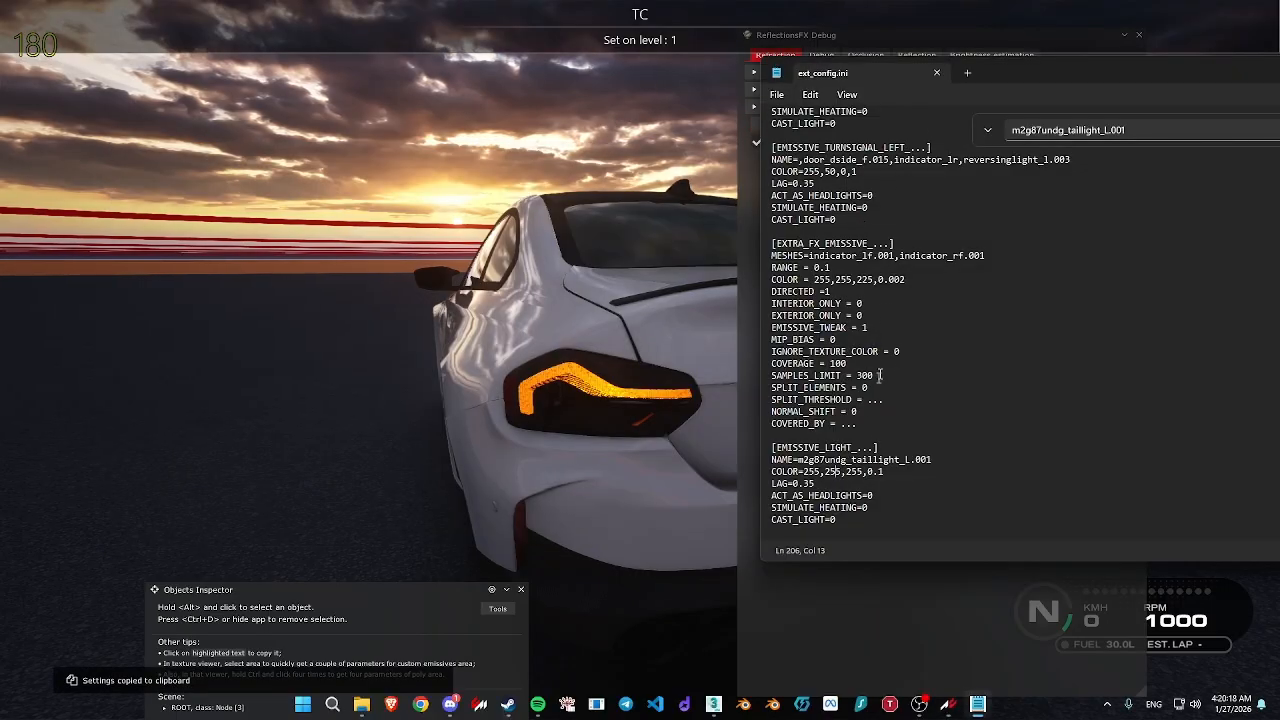
pyautogui.scroll(20, 880, 375)
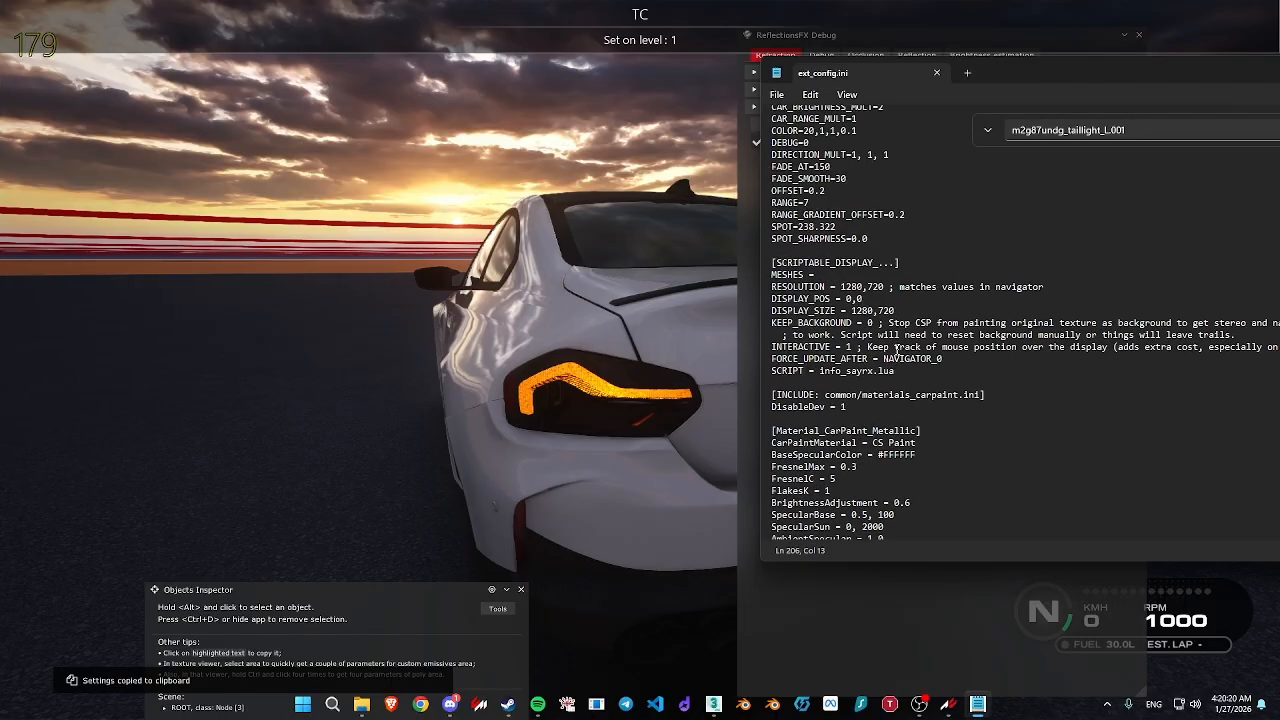
pyautogui.scroll(5, 897, 350)
pyautogui.scroll(-15, 866, 373)
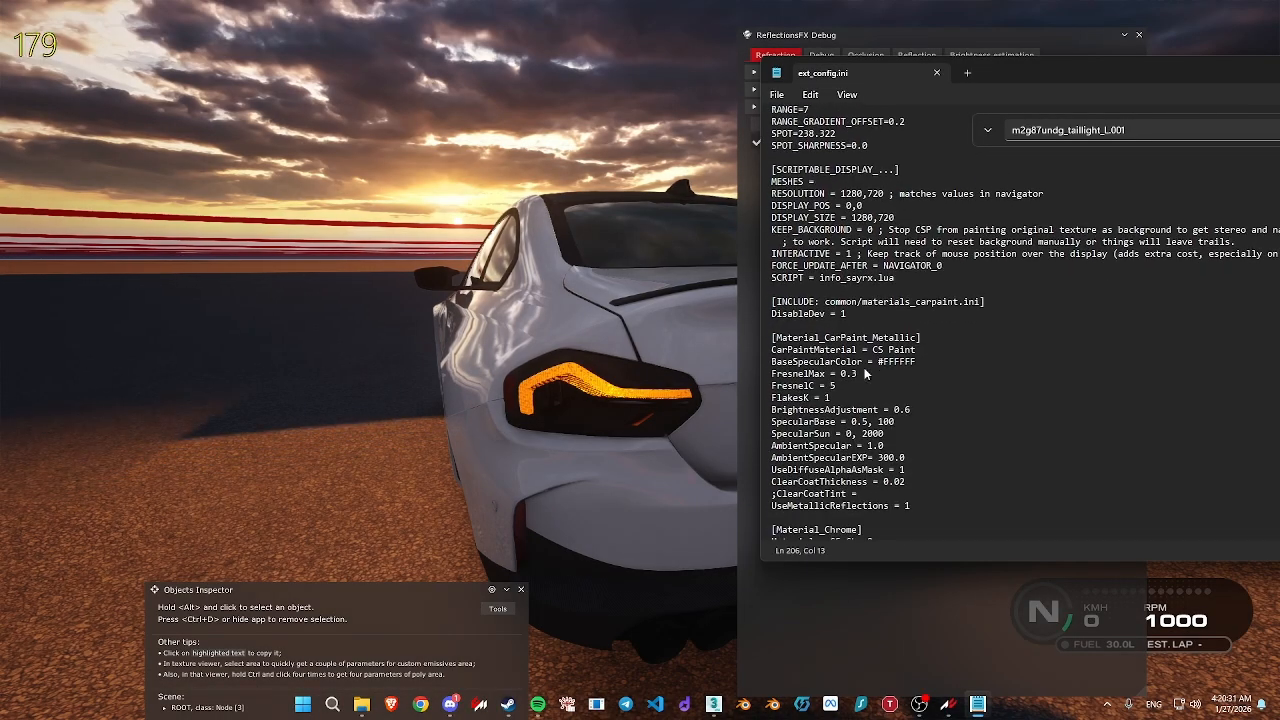
pyautogui.scroll(-18, 866, 373)
pyautogui.click(866, 373)
pyautogui.hotkey('ctrl', 'f')
pyautogui.write('ref')
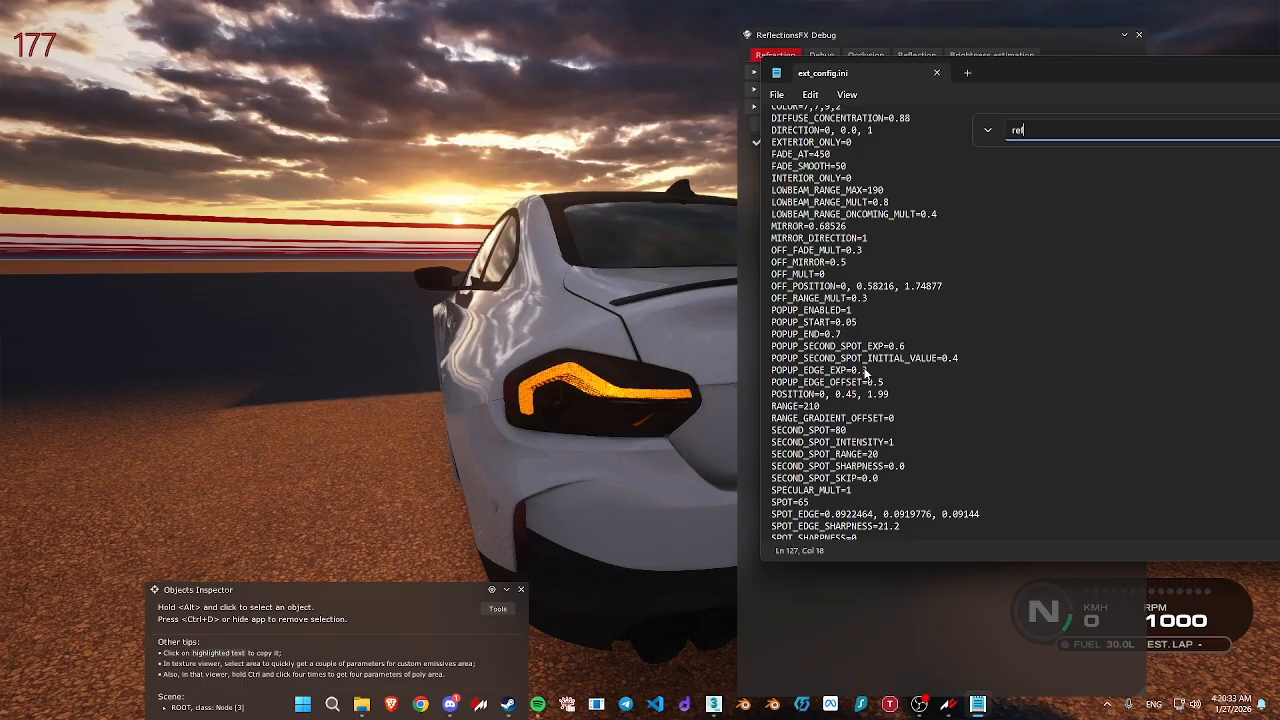
pyautogui.write('rac')
pyautogui.click(795, 267)
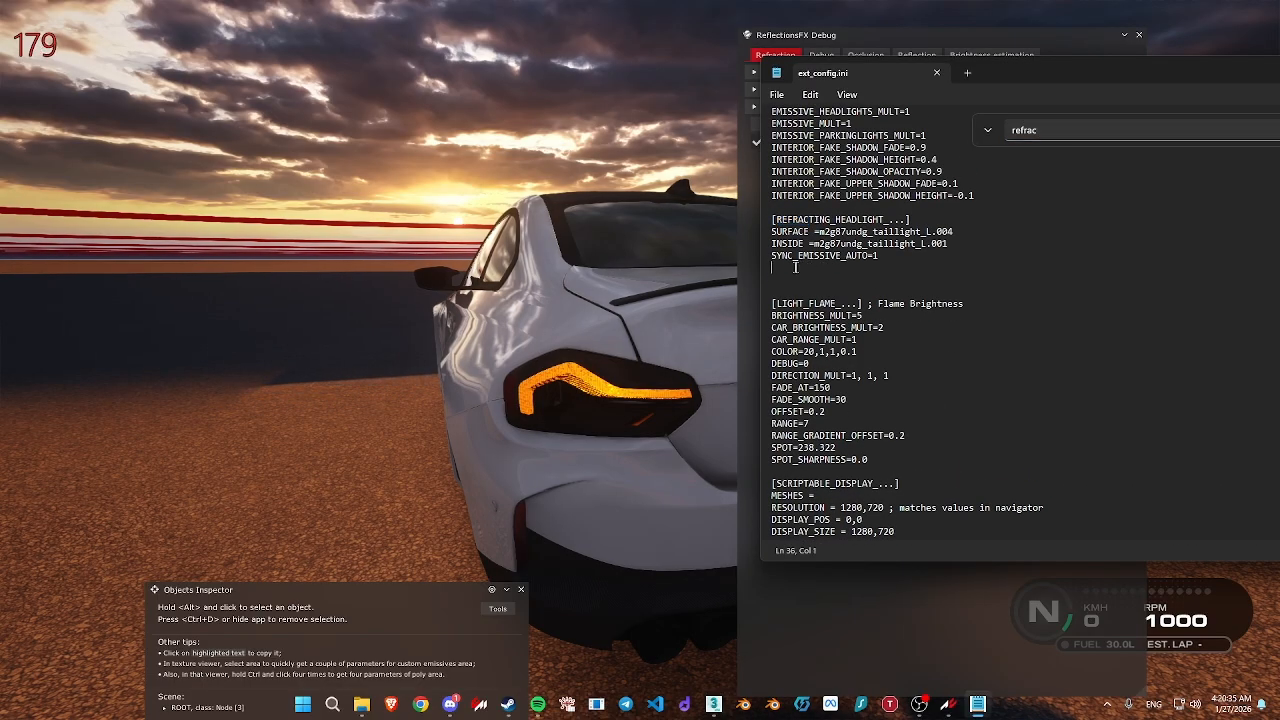
# Paste the copied settings below SYNC_EMISSIVE_AUTO=1 and delete the pasted [REFRACTING_HEADLIGHT_0] header line
pyautogui.moveTo(782, 257); pyautogui.dragTo(878, 256)
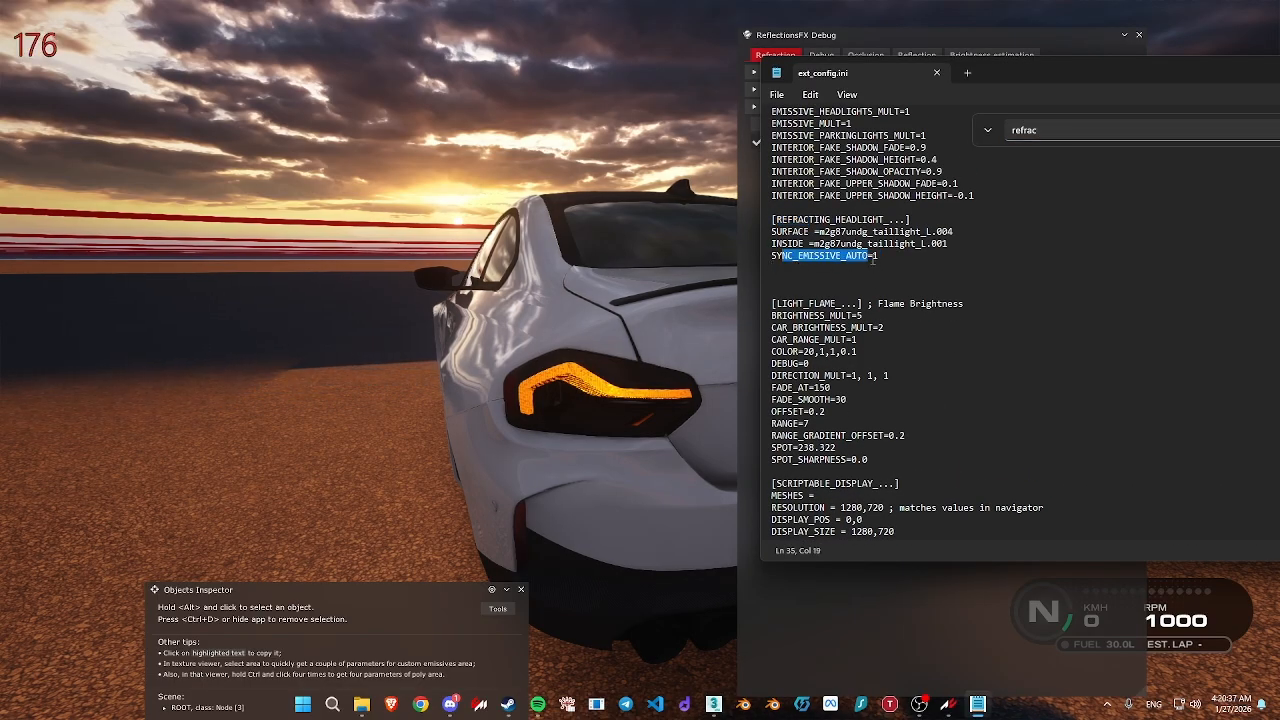
pyautogui.click(876, 256)
pyautogui.hotkey('ctrl', 'v')
pyautogui.scroll(12, 800, 330)
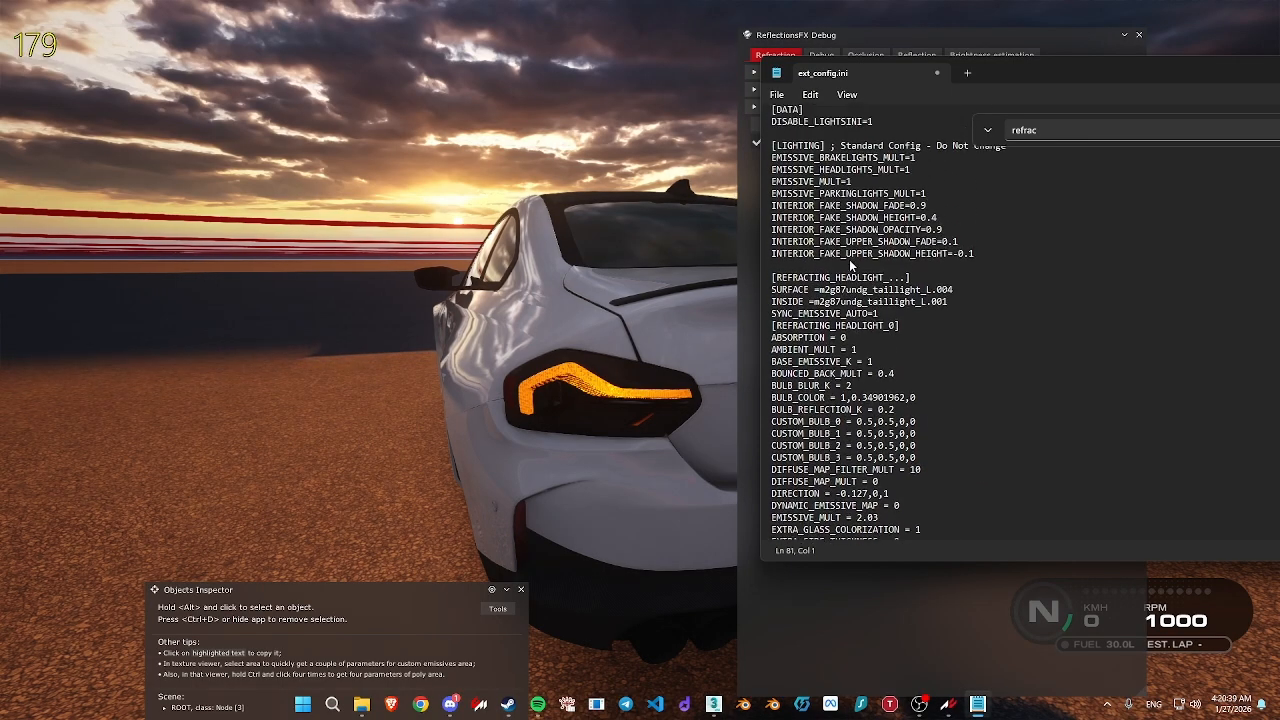
pyautogui.moveTo(899, 400); pyautogui.dragTo(760, 401)
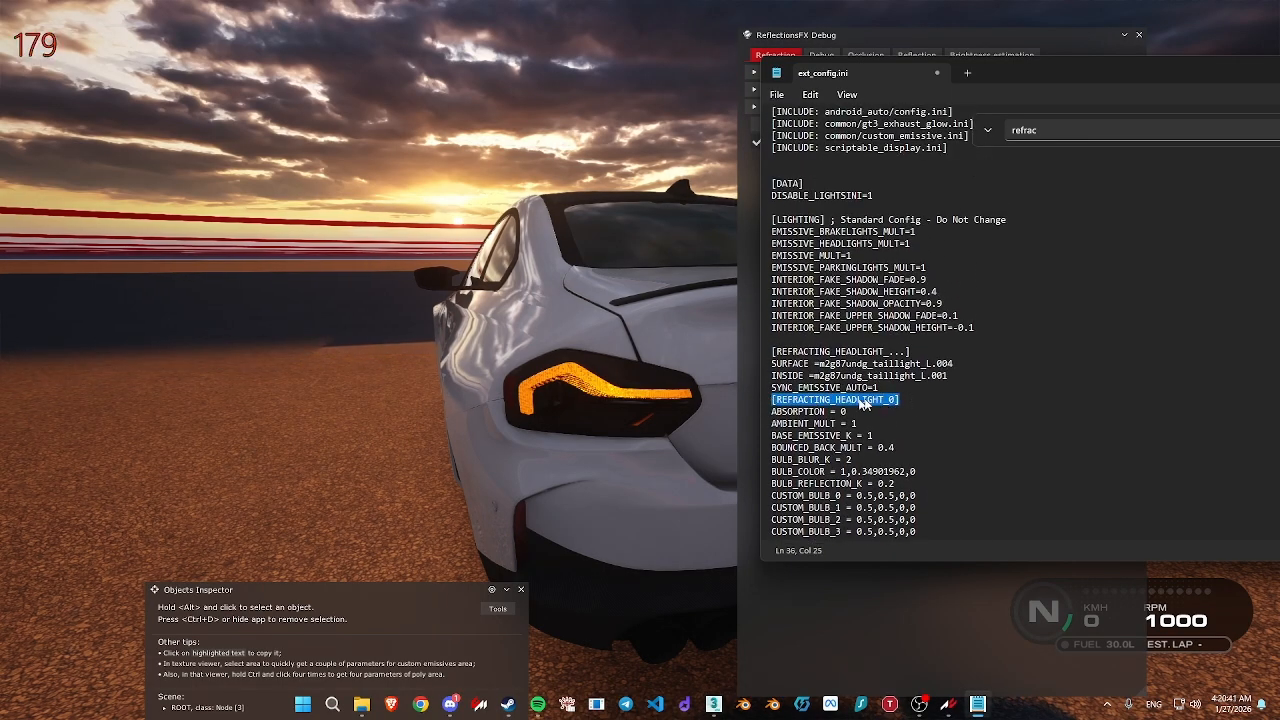
pyautogui.press('BackSpace')
pyautogui.press('BackSpace')
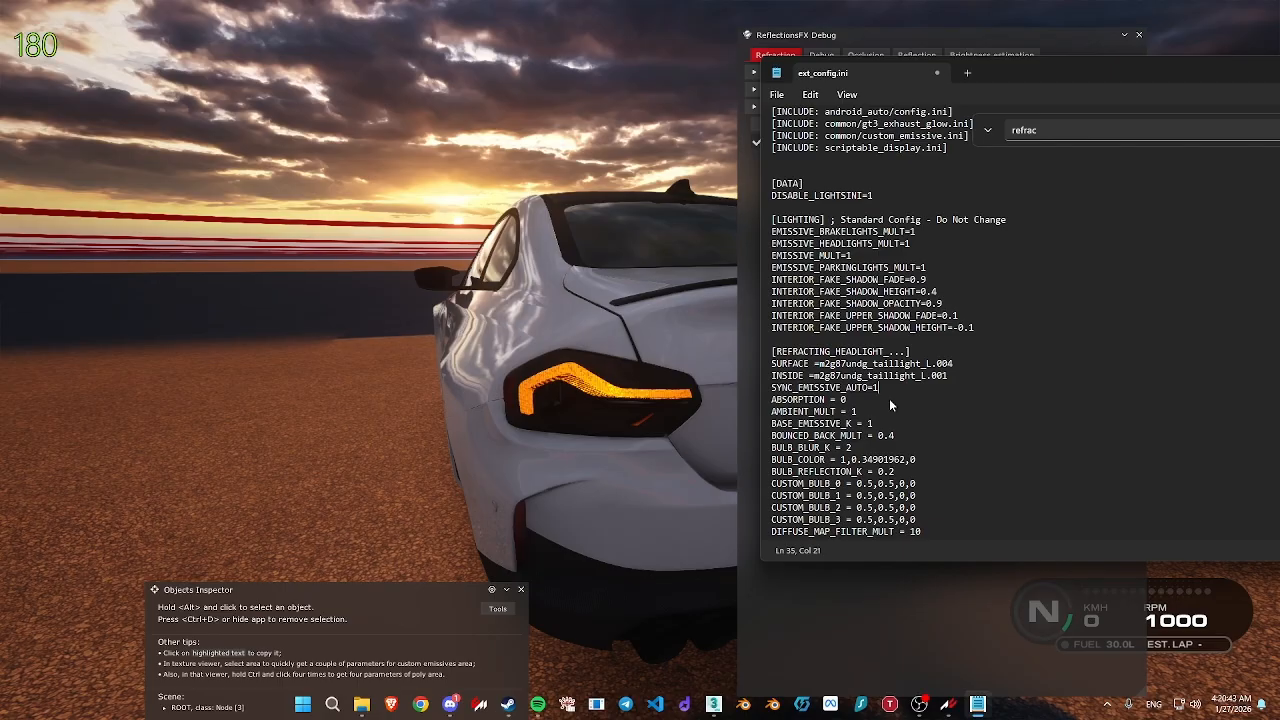
# Return to Assetto Corsa and examine the left taillight's refraction and glow from near, far and different angles
pyautogui.click(562, 425)
pyautogui.moveTo(570, 426); pyautogui.dragTo(661, 422, button='right')
pyautogui.scroll(5, 661, 422)
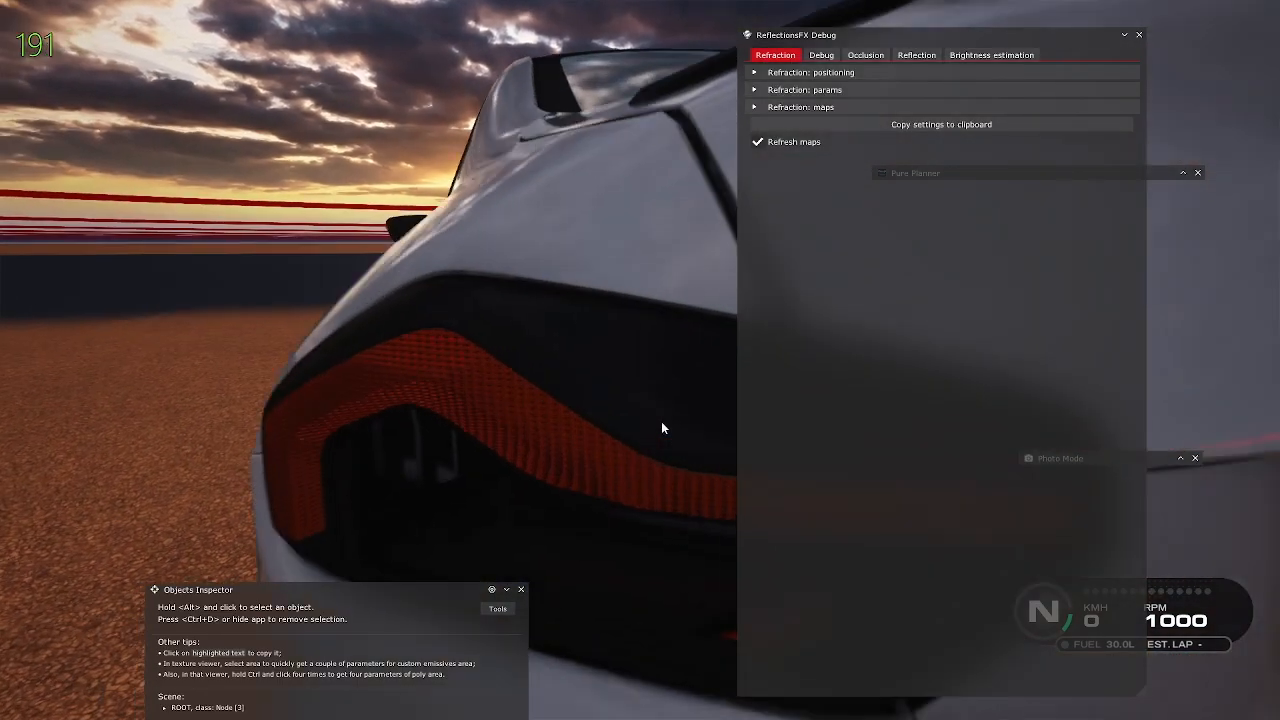
pyautogui.scroll(-2, 661, 422)
pyautogui.scroll(-5, 661, 421)
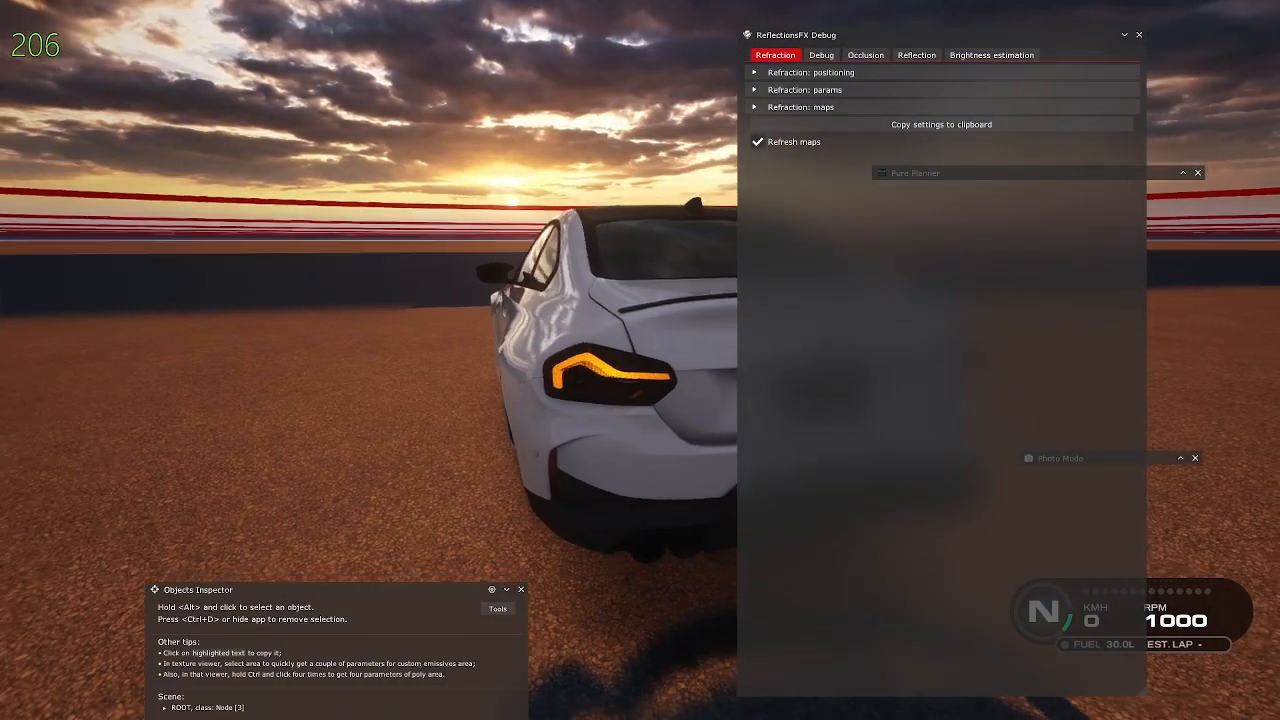
pyautogui.scroll(5, 552, 378)
pyautogui.scroll(-4, 597, 409)
pyautogui.moveTo(597, 409); pyautogui.dragTo(690, 409, button='right')
pyautogui.scroll(3, 690, 409)
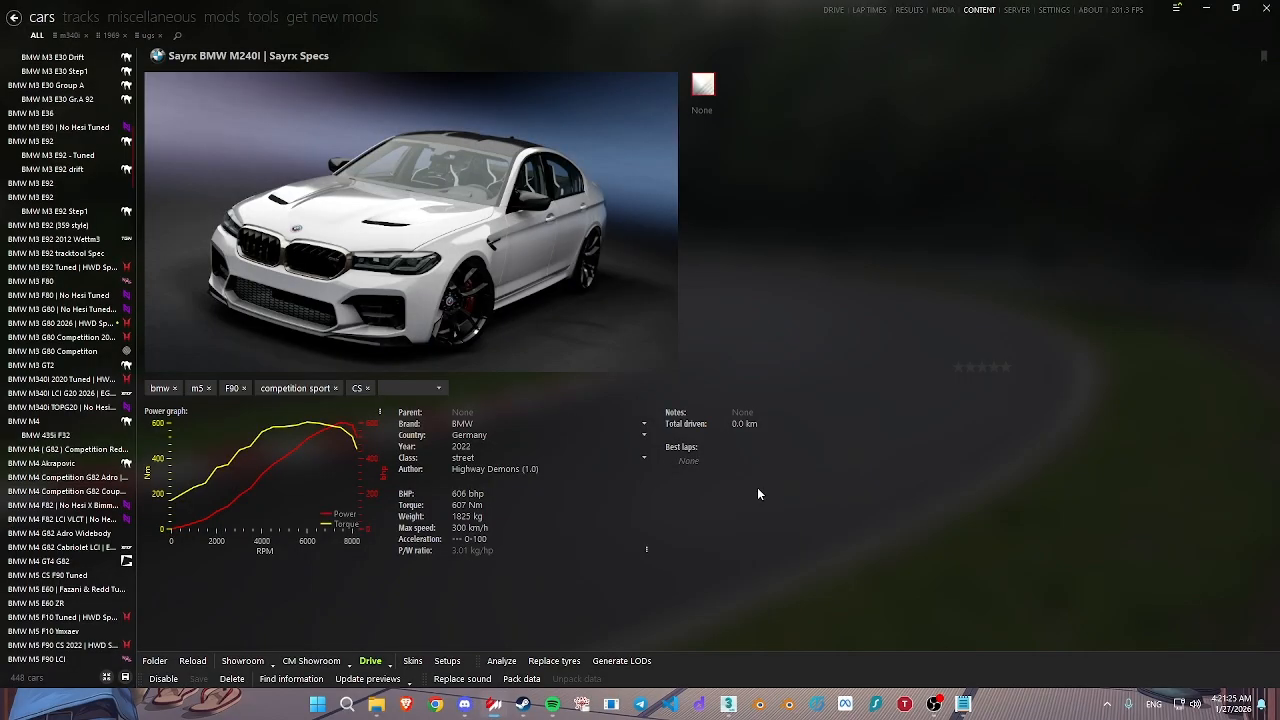